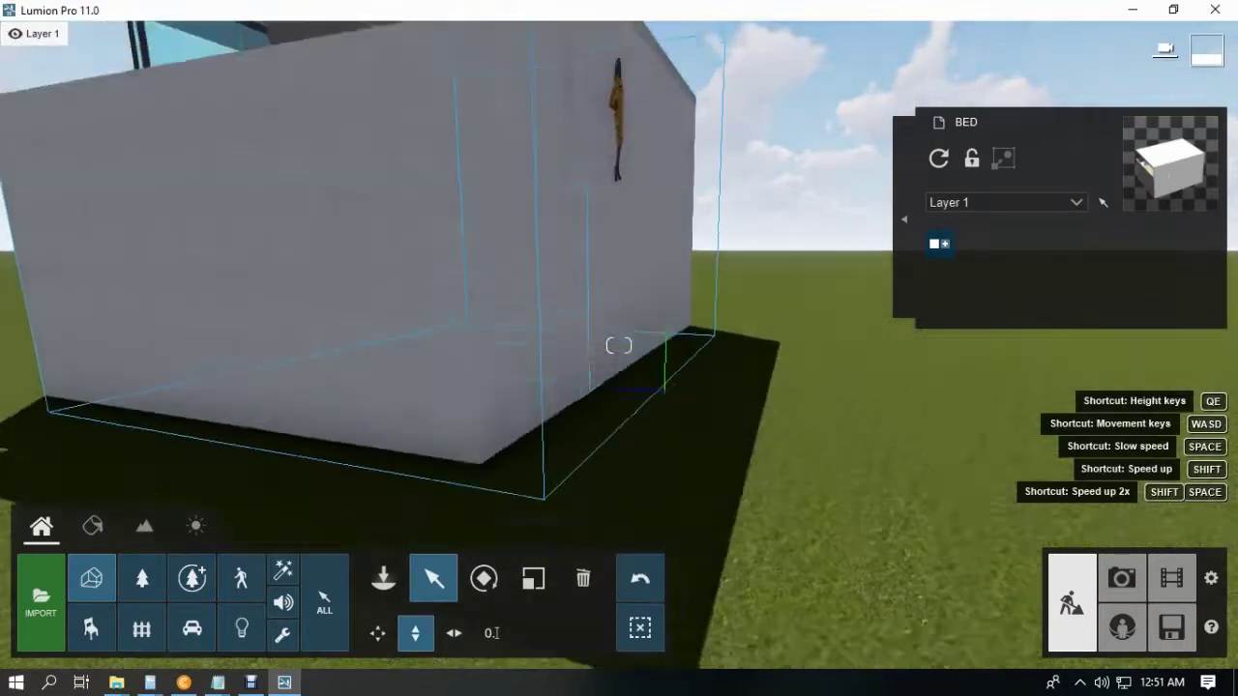
# Step: Raise the BED model slightly above the ground and frame the bed and windows from inside the room
pyautogui.moveTo(636, 157)
pyautogui.mouseDown()
pyautogui.moveTo(636, 102)
pyautogui.moveTo(635, 137)
pyautogui.mouseUp()
pyautogui.moveTo(635, 137); pyautogui.dragTo(619, 193, button='right')
pyautogui.press('w')
pyautogui.press('w')
pyautogui.press('s')
pyautogui.moveTo(619, 346); pyautogui.dragTo(615, 298, button='right')
pyautogui.press('e')
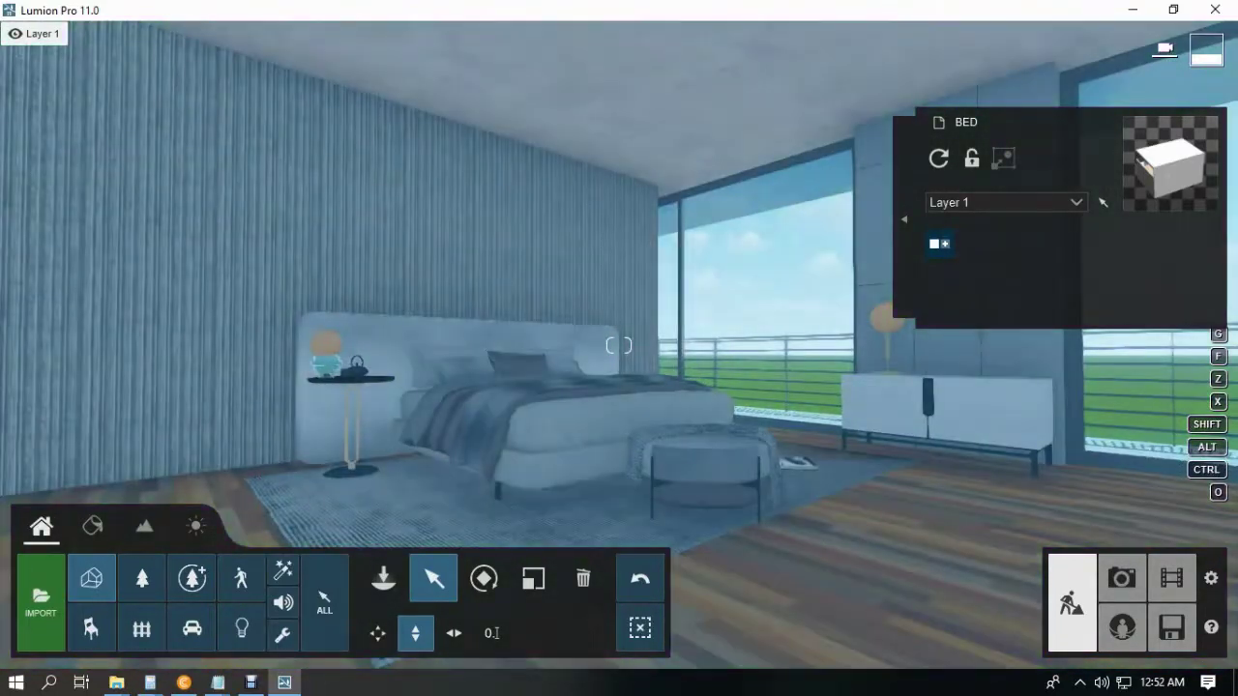
# Step: Level the photo camera horizontally with 2-Point Perspective enabled and store the view as photo 1
pyautogui.click(1122, 579)
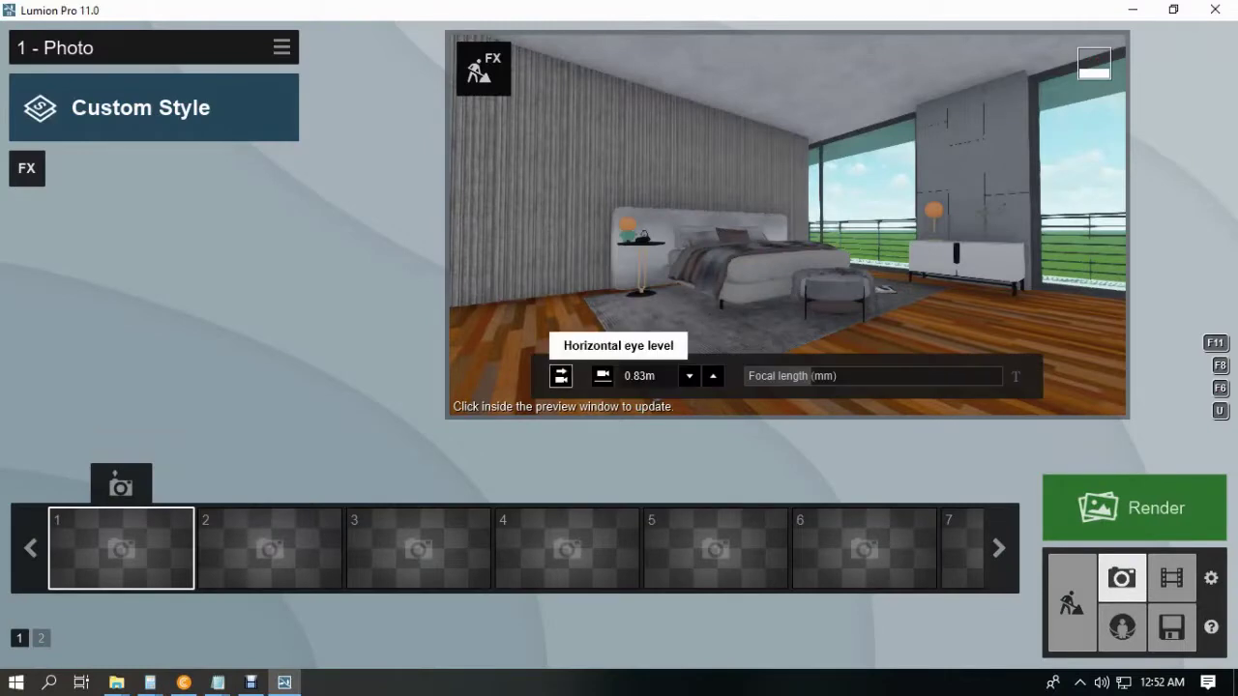
pyautogui.click(561, 376)
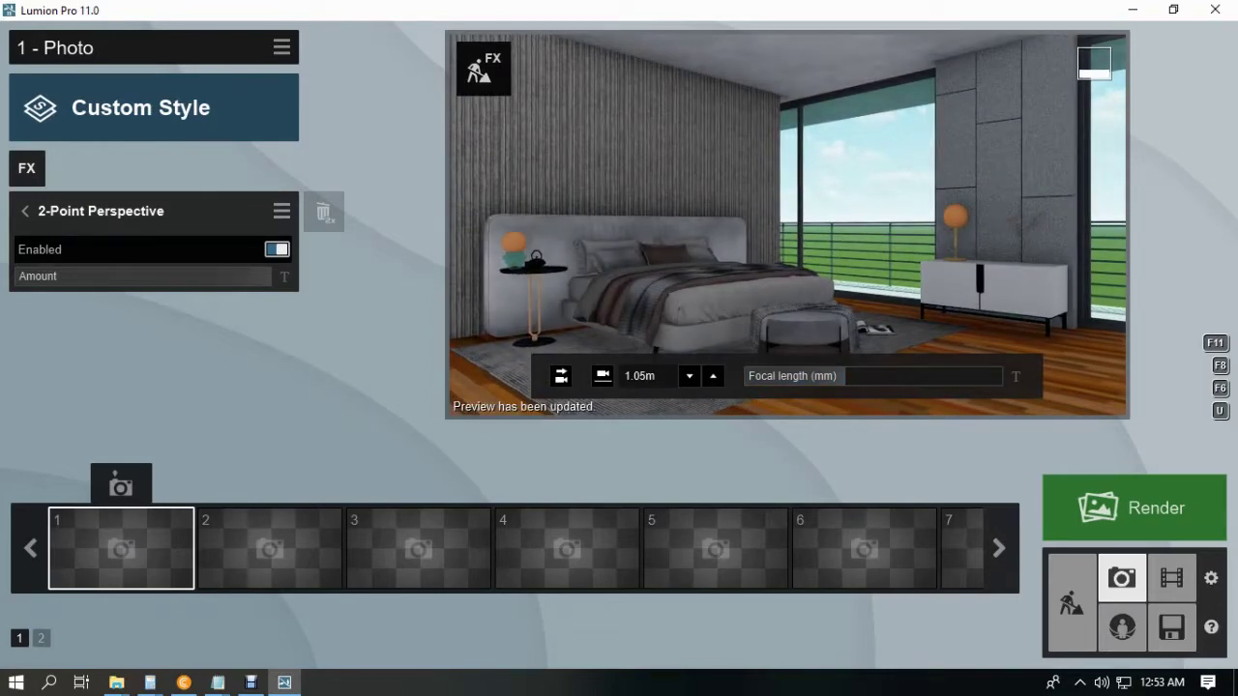
pyautogui.hotkey('ctrl', '1')
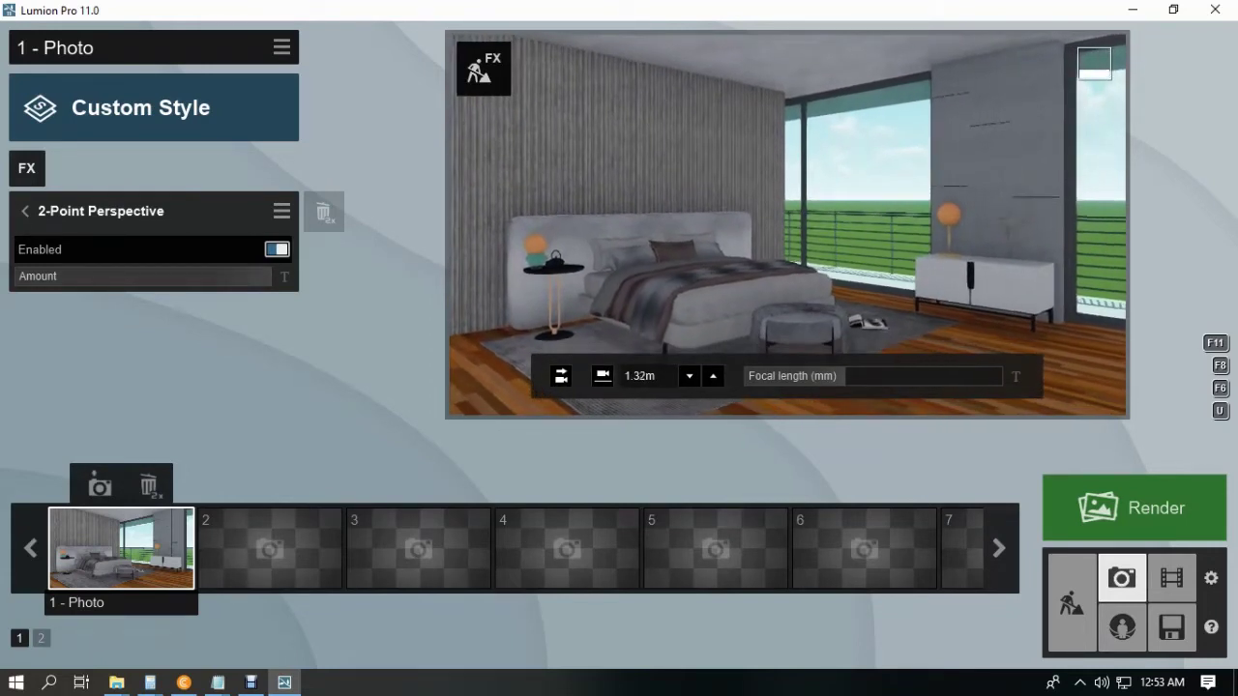
# Step: Reframe photo 1 from a lower camera position and slightly increase its focal length
pyautogui.click(1070, 604)
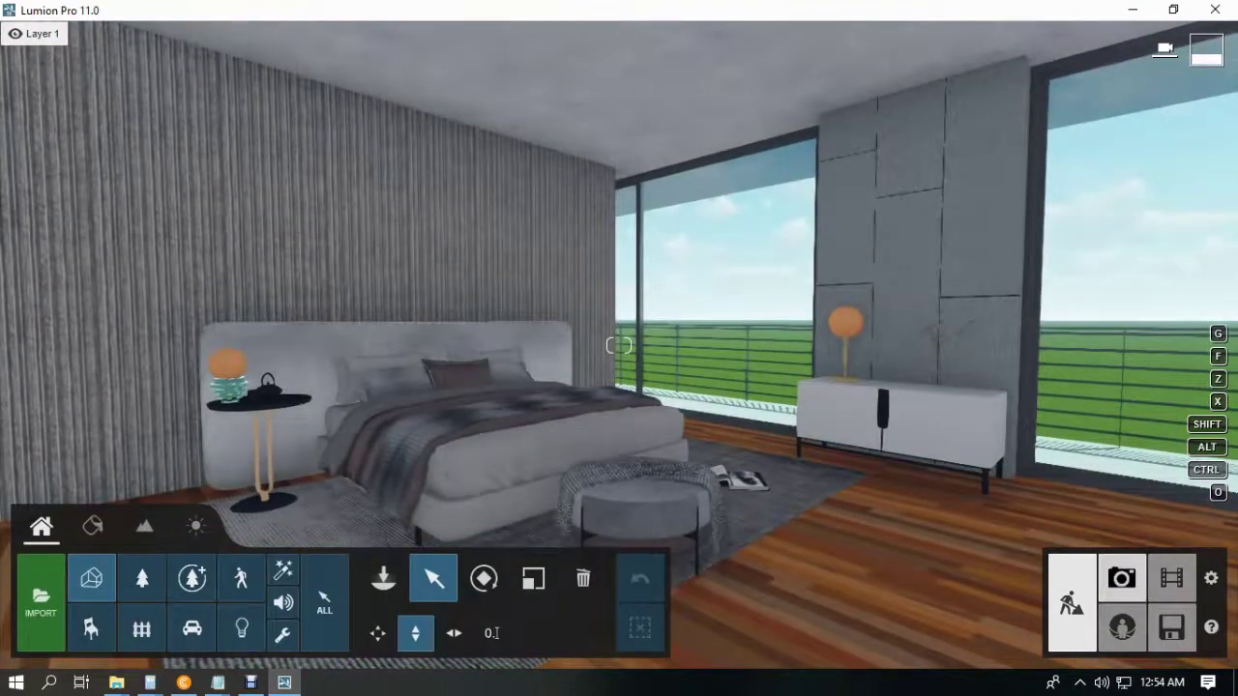
pyautogui.click(1121, 578)
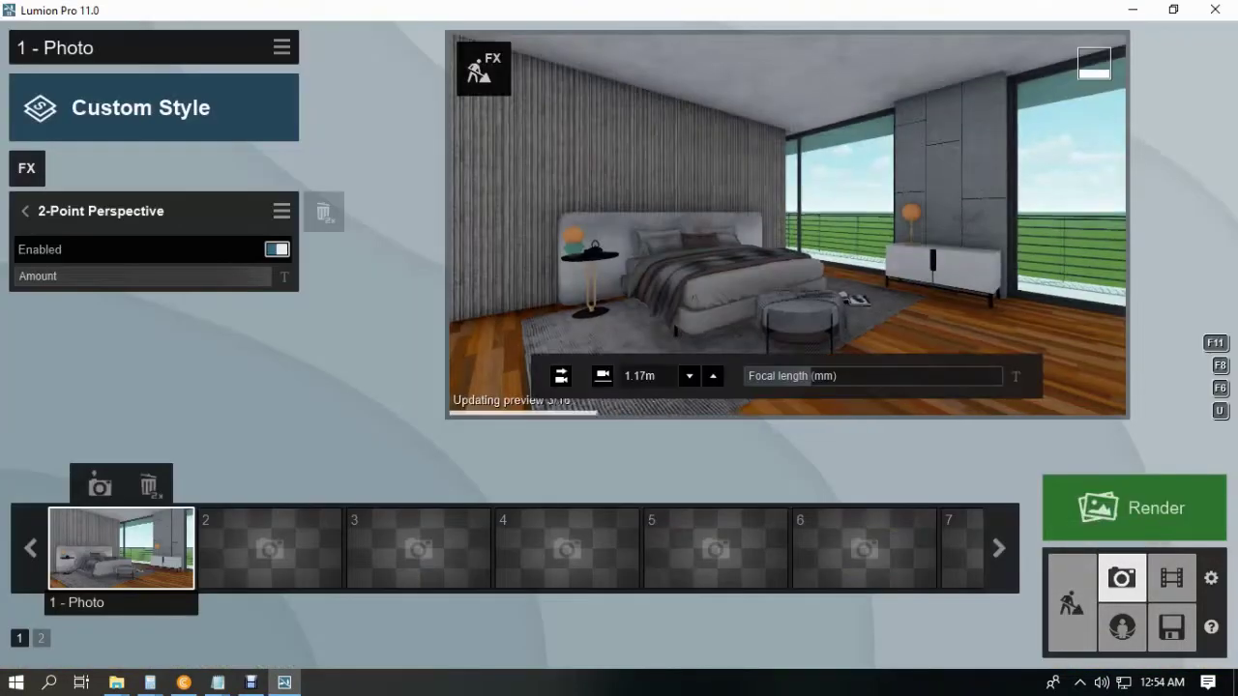
pyautogui.click(121, 548)
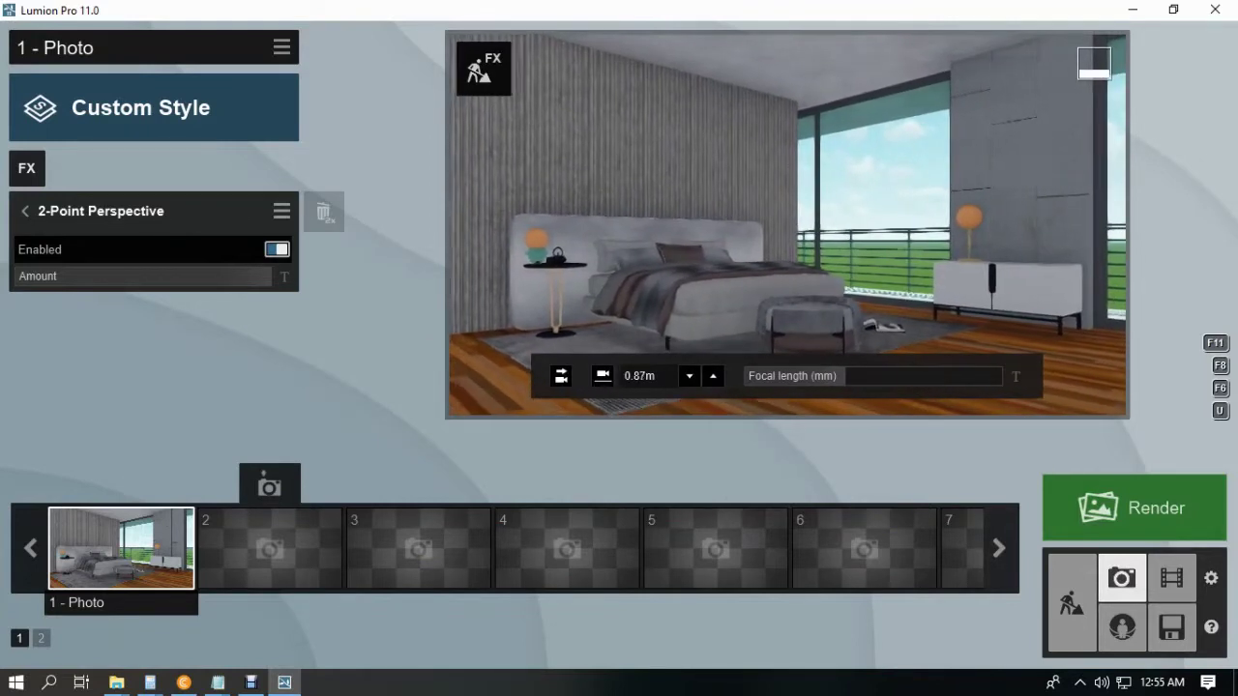
pyautogui.press('q')
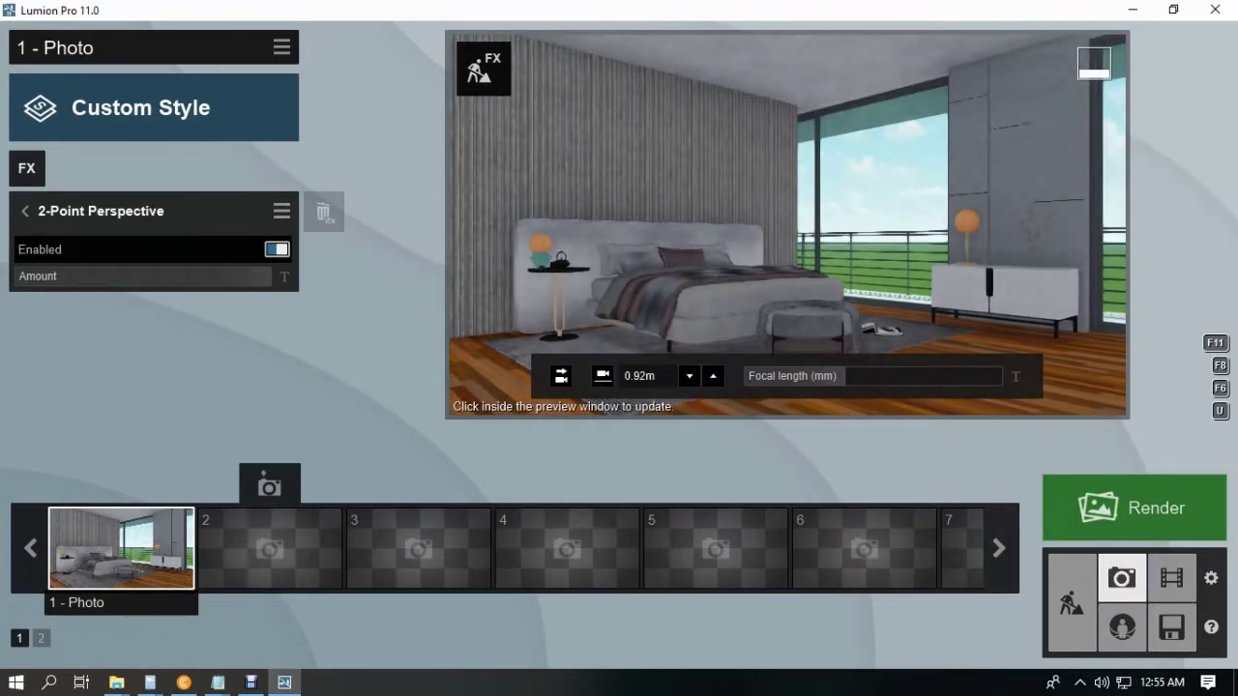
pyautogui.moveTo(787, 225); pyautogui.dragTo(803, 224, button='right')
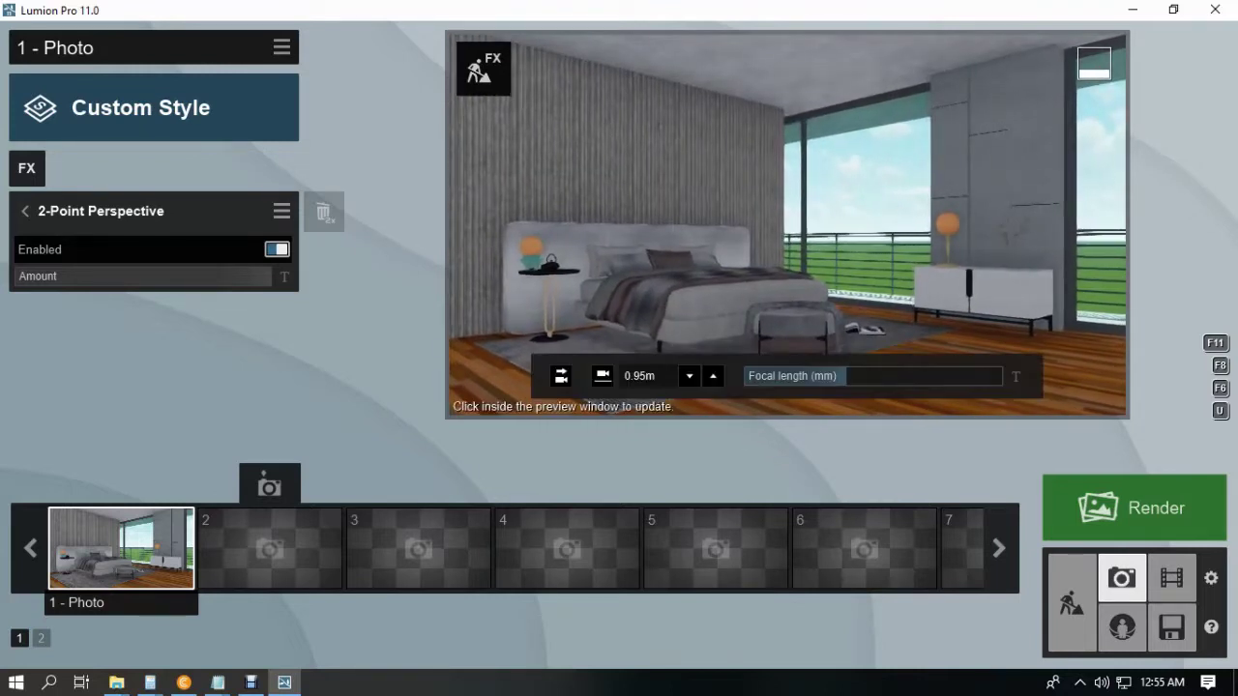
pyautogui.press('w')
pyautogui.moveTo(848, 376); pyautogui.dragTo(852, 376)
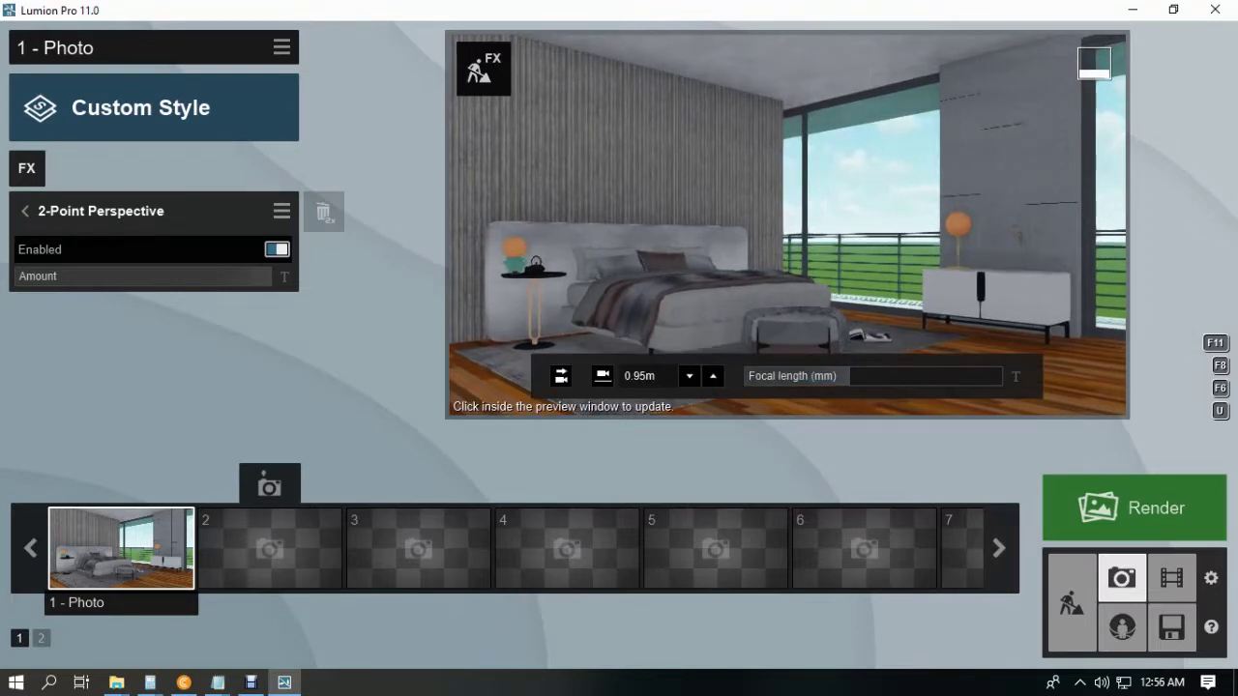
pyautogui.press('a')
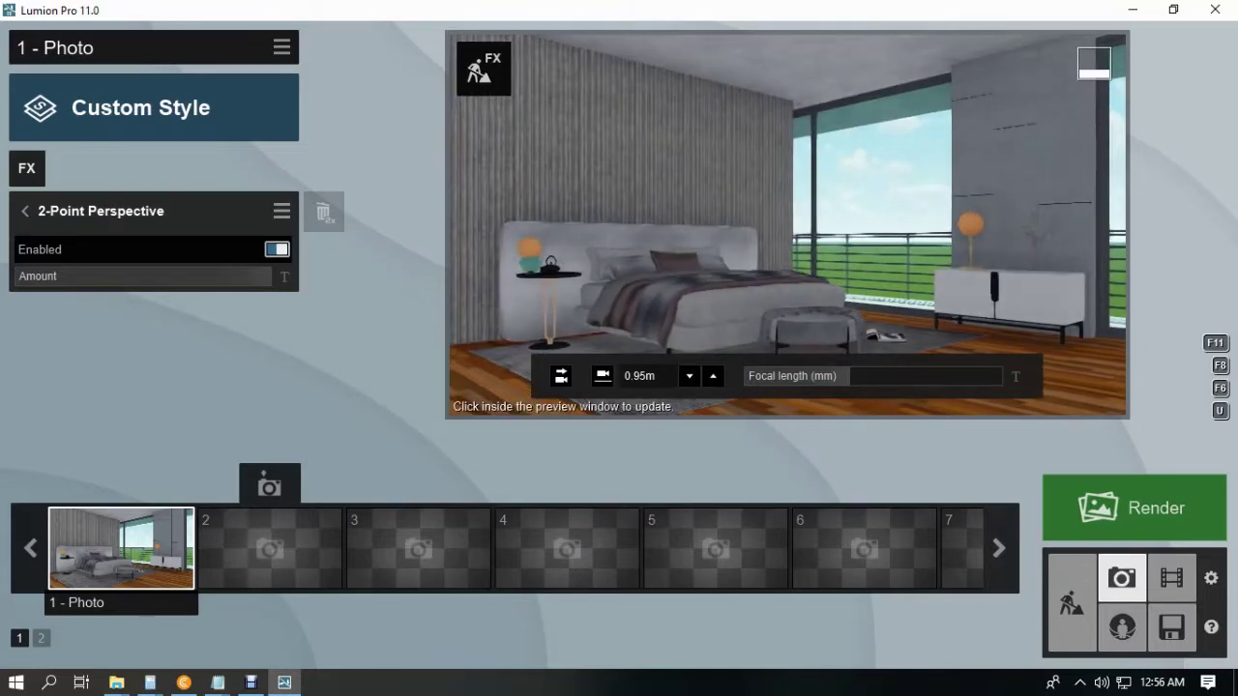
# Step: Bring the camera back to horizontal eye level and store the reframed bedroom view in photo 1
pyautogui.press('s')
pyautogui.click(100, 485)
pyautogui.press('q')
pyautogui.click(560, 376)
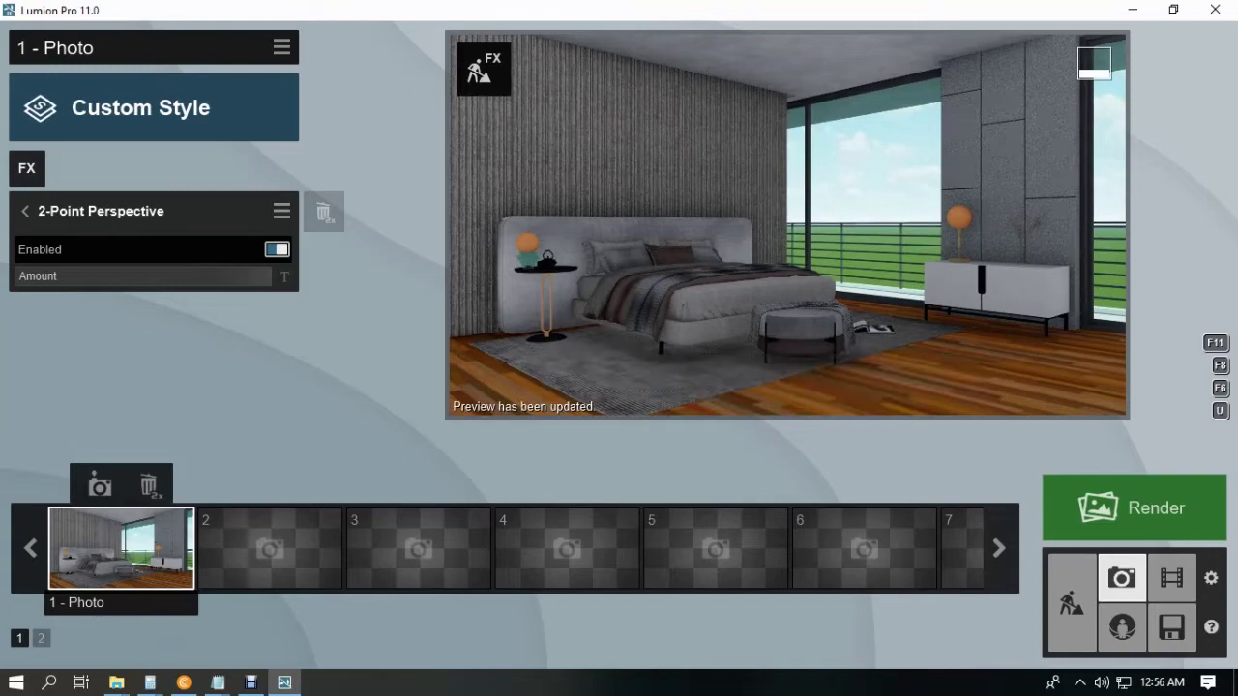
pyautogui.click(100, 485)
# Step: Place the first broadleaf tree from the nature library on the grass outside the balcony
pyautogui.click(1071, 604)
pyautogui.press('s')
pyautogui.moveTo(619, 346); pyautogui.dragTo(618, 561, button='right')
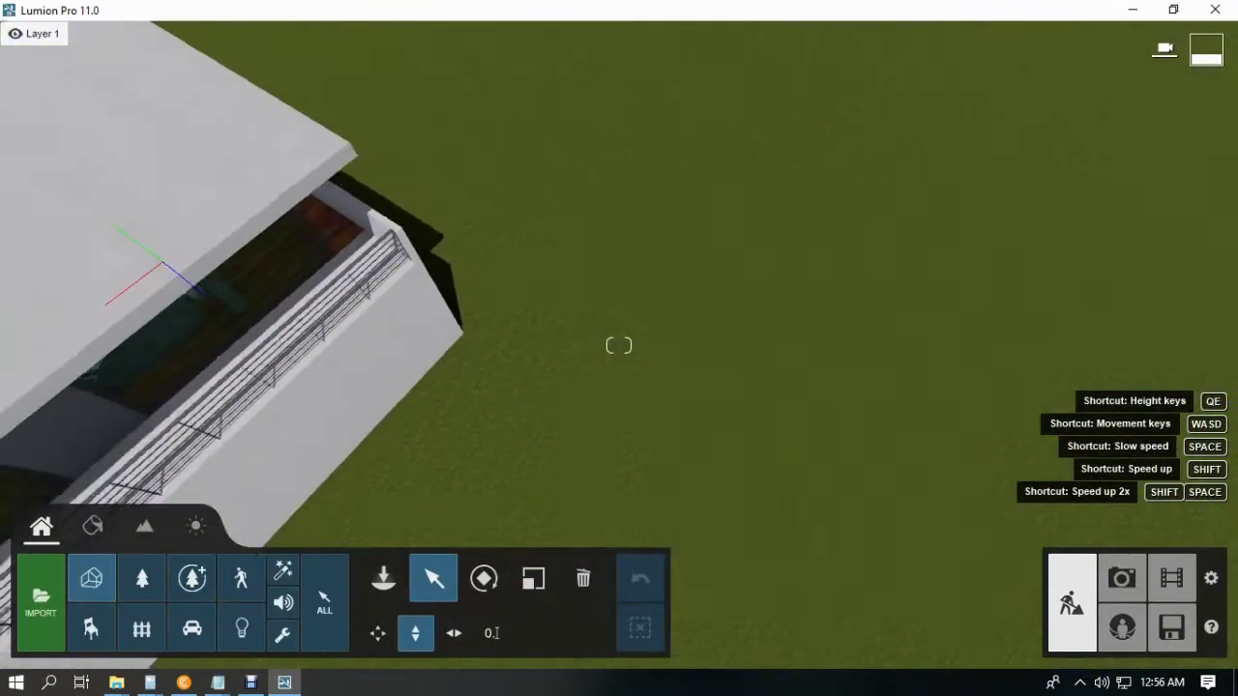
pyautogui.click(142, 578)
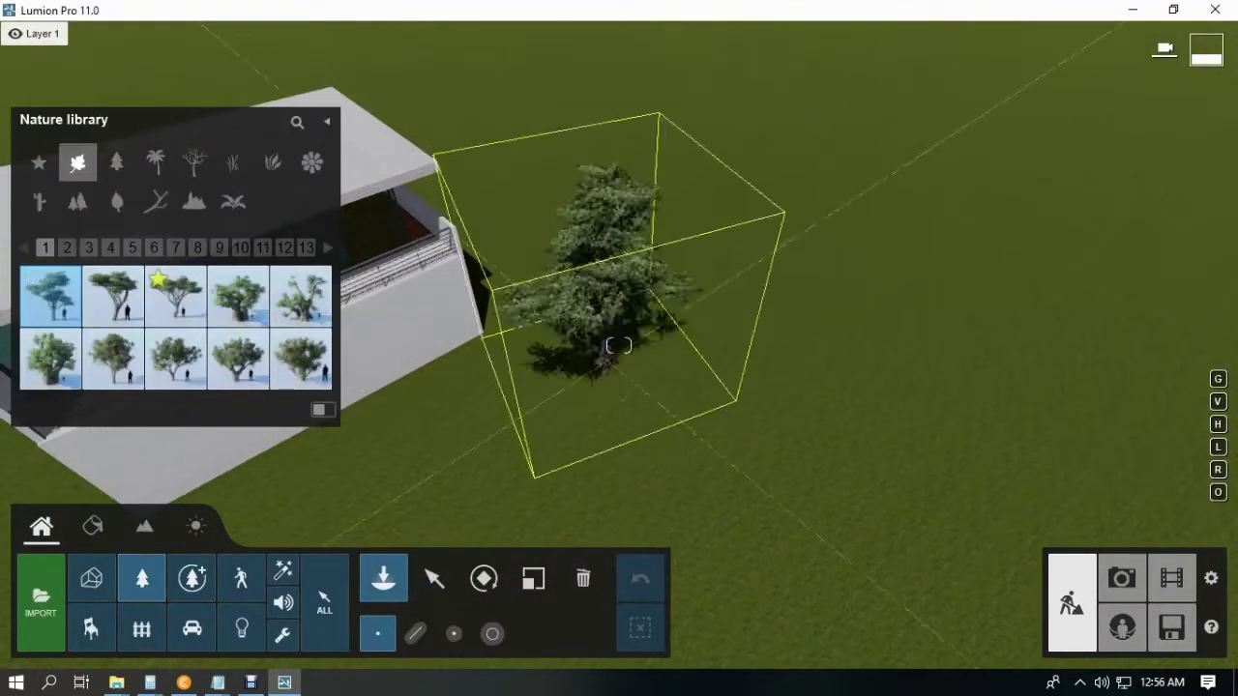
pyautogui.click(619, 345)
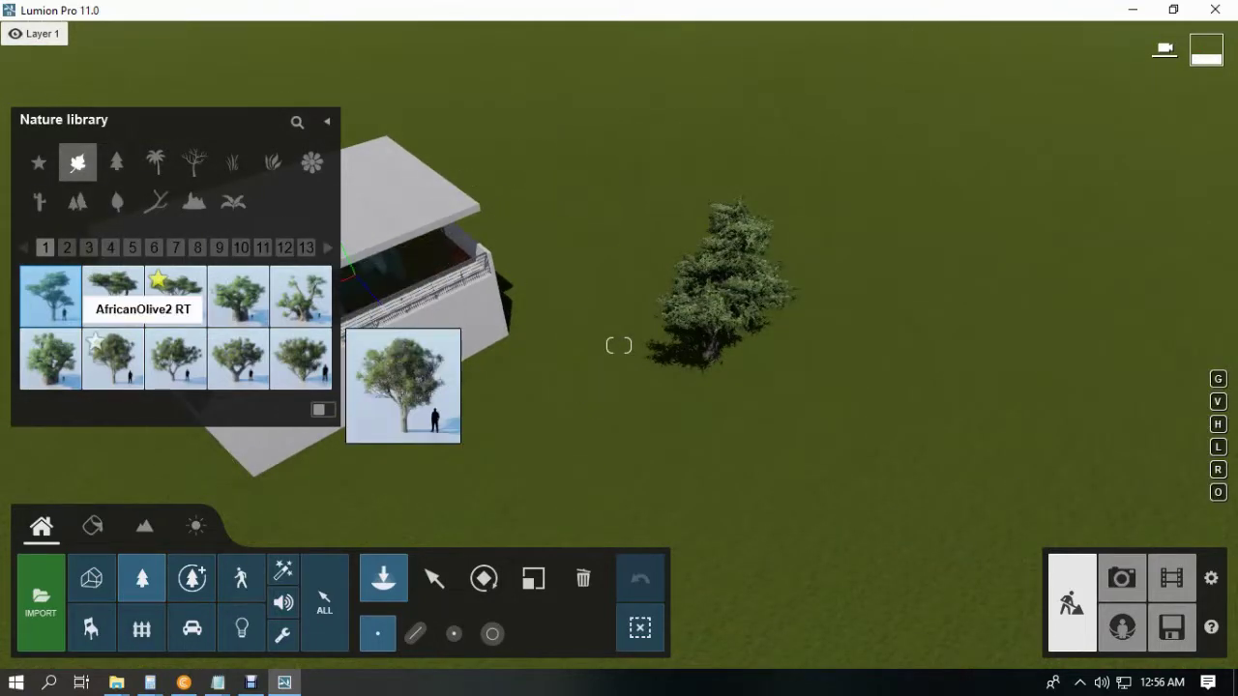
# Step: Add an AfricanOlive2 RT and a third kind of broadleaf tree outside the balcony and preview them in photo 1
pyautogui.click(113, 359)
pyautogui.click(67, 248)
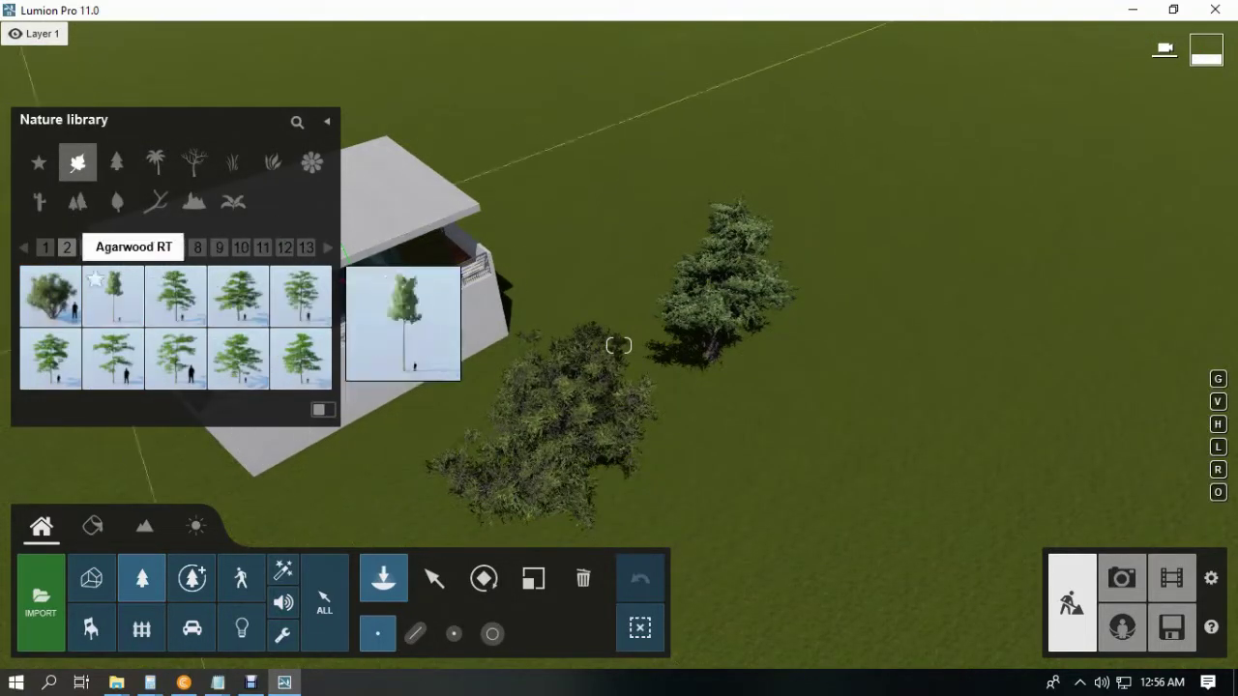
pyautogui.click(89, 248)
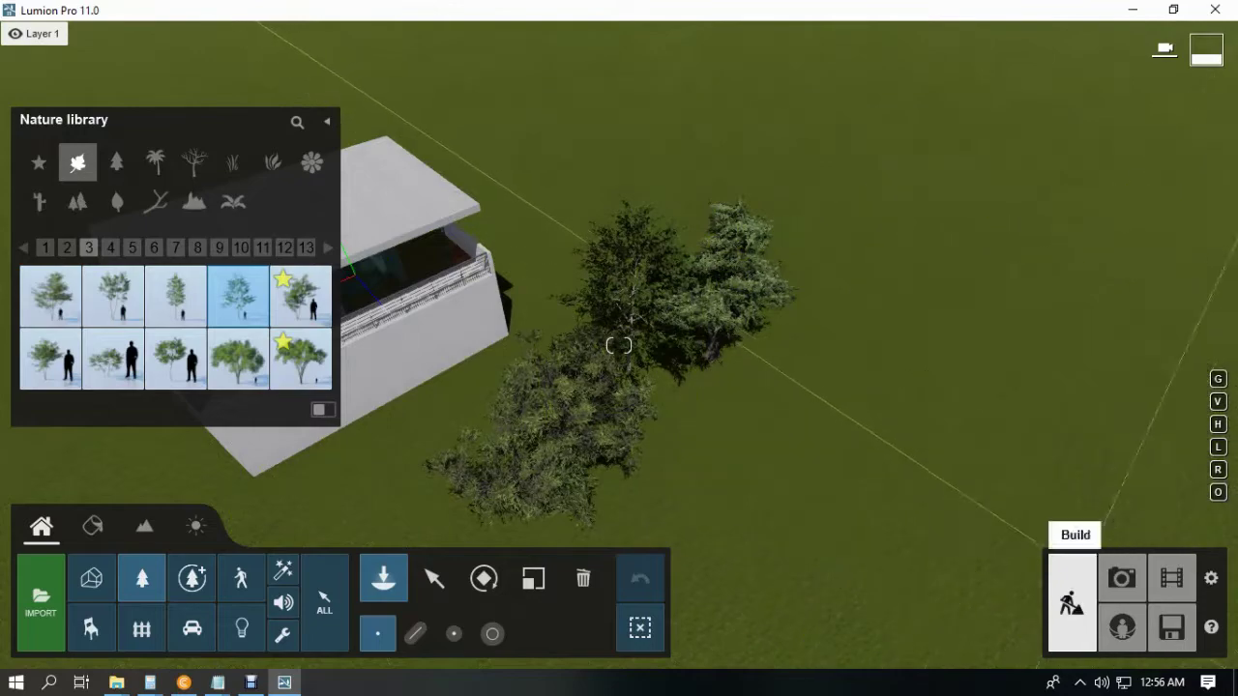
pyautogui.click(1121, 578)
pyautogui.click(99, 484)
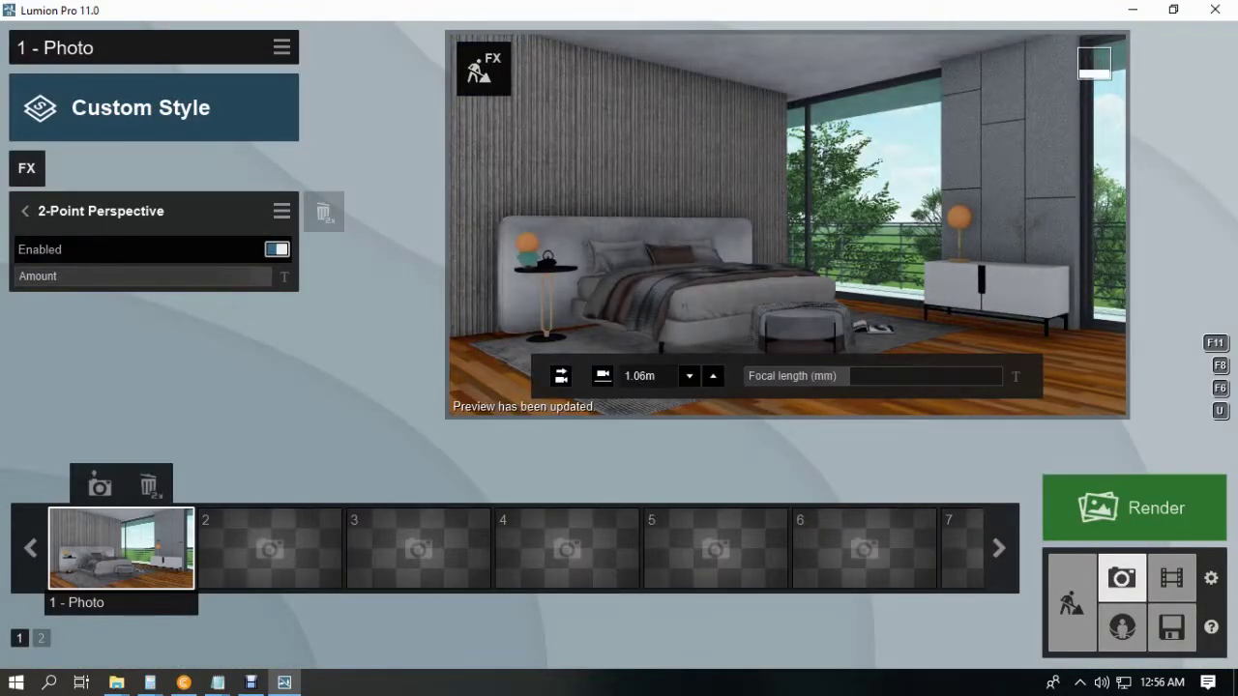
# Step: Place a Seagull 001 Flying from the birds library near the trees outside the house
pyautogui.click(1071, 604)
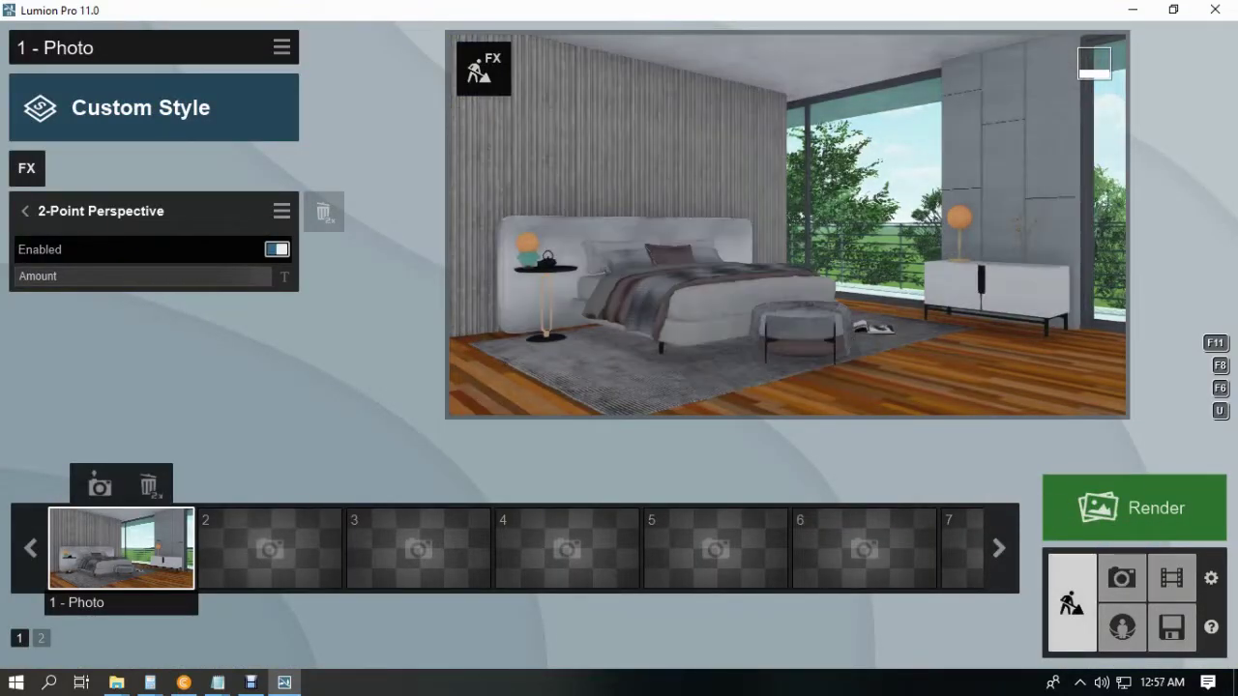
pyautogui.press('q')
pyautogui.moveTo(619, 346)
pyautogui.mouseDown(button='right')
pyautogui.moveTo(618, 464)
pyautogui.moveTo(522, 387)
pyautogui.moveTo(406, 358)
pyautogui.moveTo(387, 368)
pyautogui.moveTo(619, 345)
pyautogui.mouseUp(button='right')
pyautogui.press('s')
pyautogui.press('e')
pyautogui.click(241, 577)
pyautogui.click(311, 162)
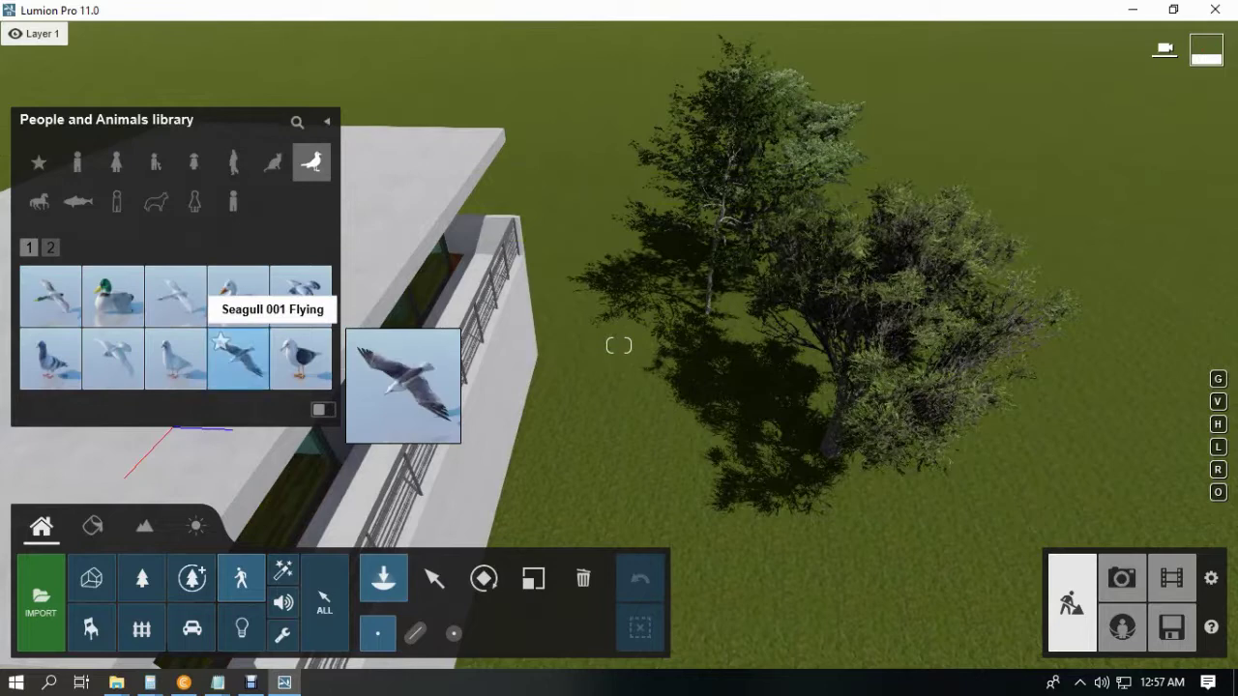
pyautogui.click(238, 359)
pyautogui.scroll(-3, 619, 345)
# Step: Place two more kinds of flying birds beyond the trees and preview the result in photo 1
pyautogui.click(113, 358)
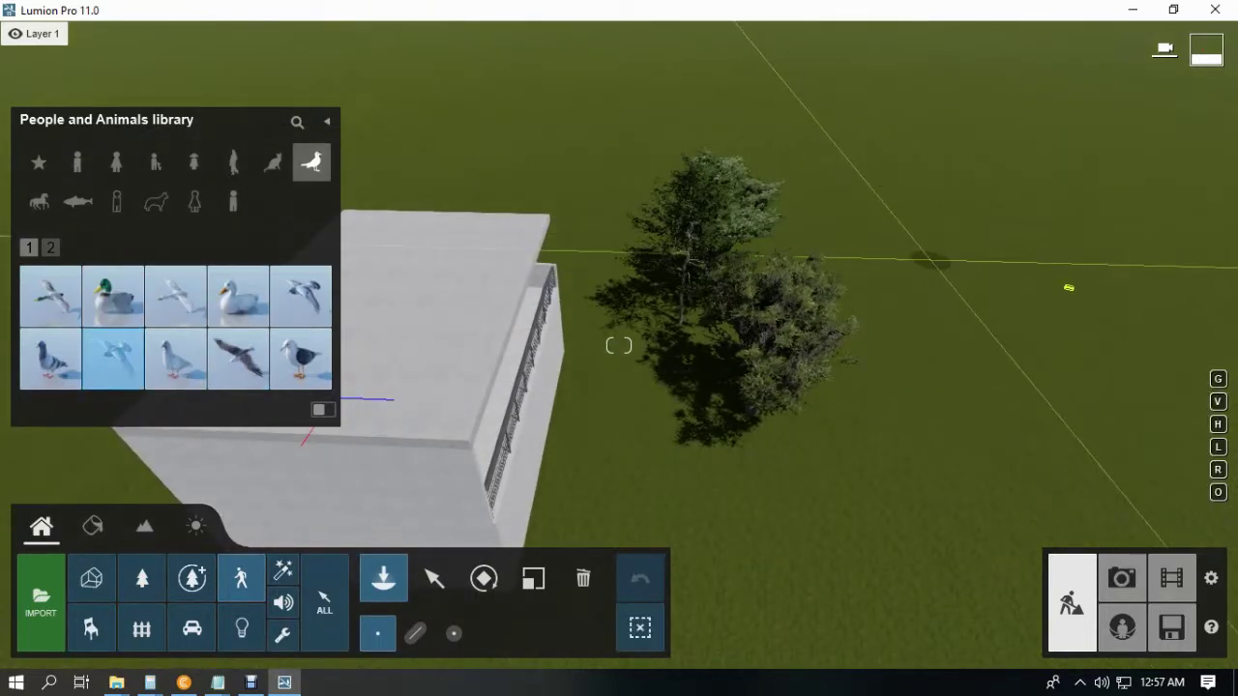
pyautogui.click(175, 295)
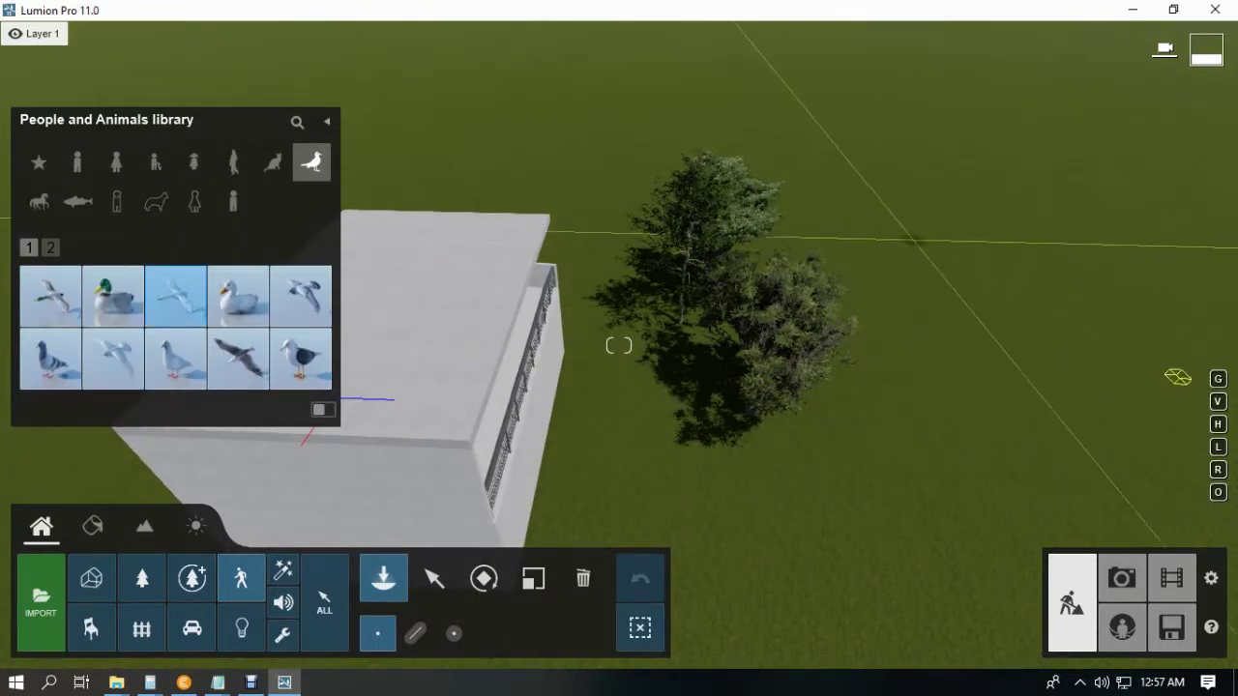
pyautogui.click(1121, 577)
pyautogui.click(99, 486)
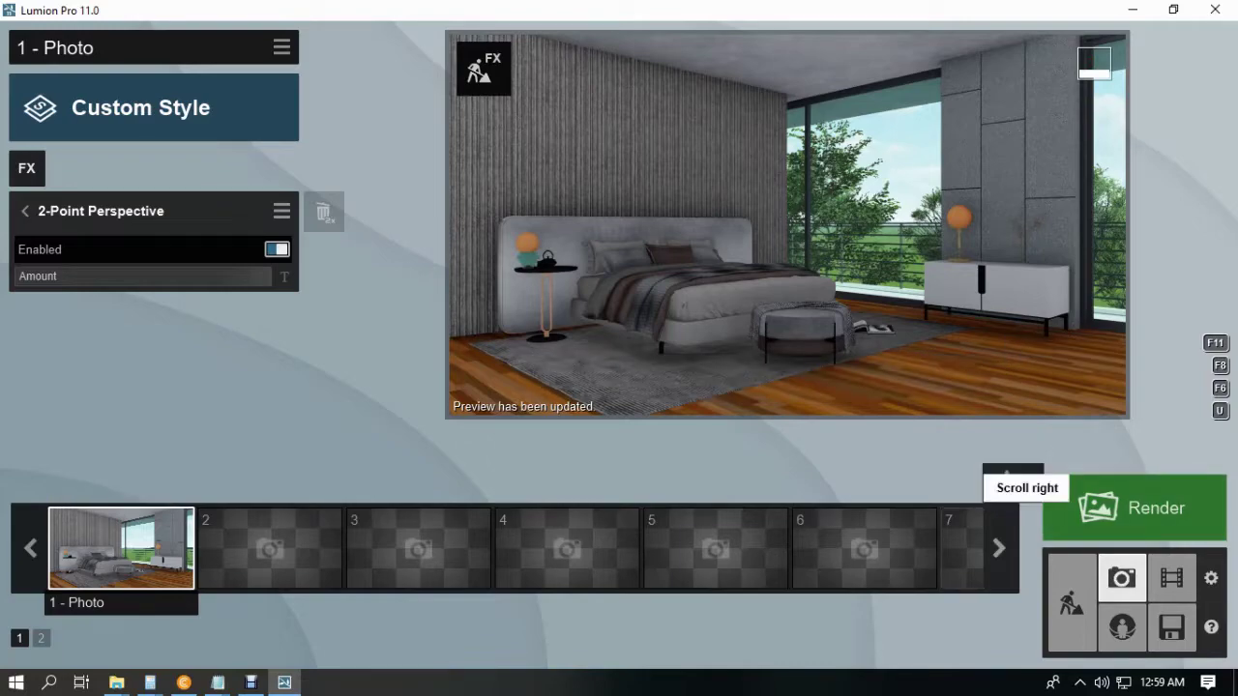
# Step: Replace the Wood Floor Dark surface with the indoor wood material Polii Wood Flooring 042 2K and save it
pyautogui.click(1070, 603)
pyautogui.press('s')
pyautogui.click(93, 525)
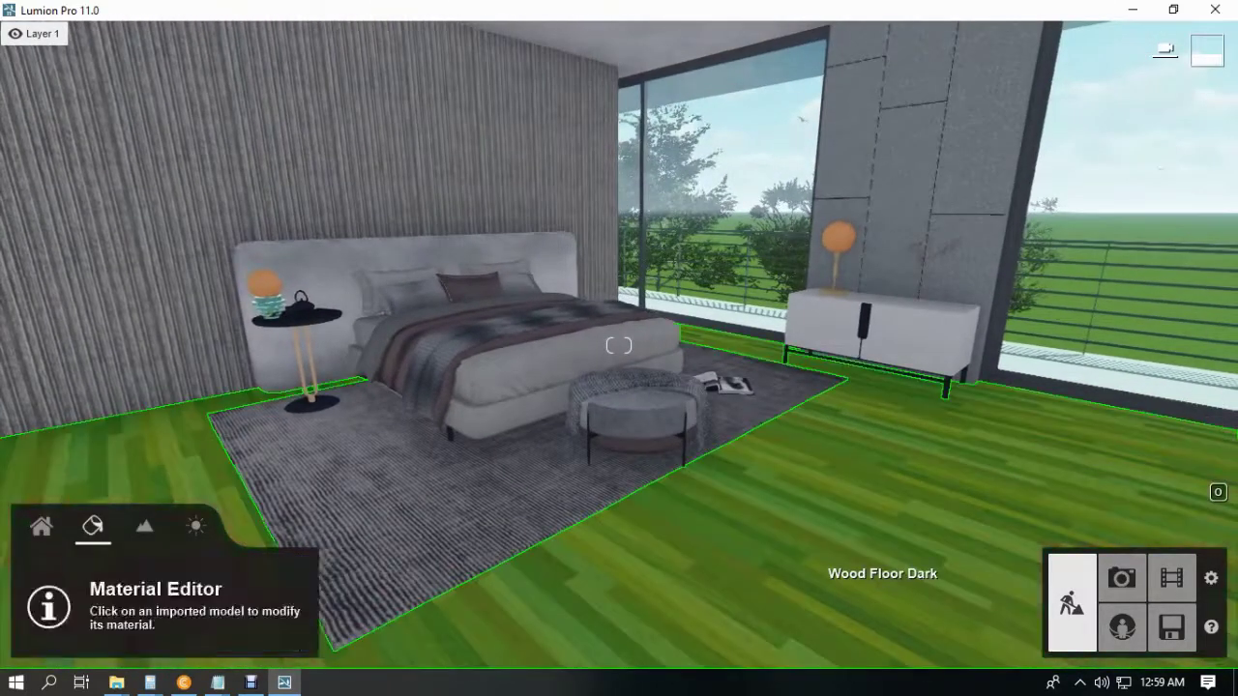
pyautogui.click(883, 604)
pyautogui.click(180, 59)
pyautogui.click(111, 59)
pyautogui.click(247, 162)
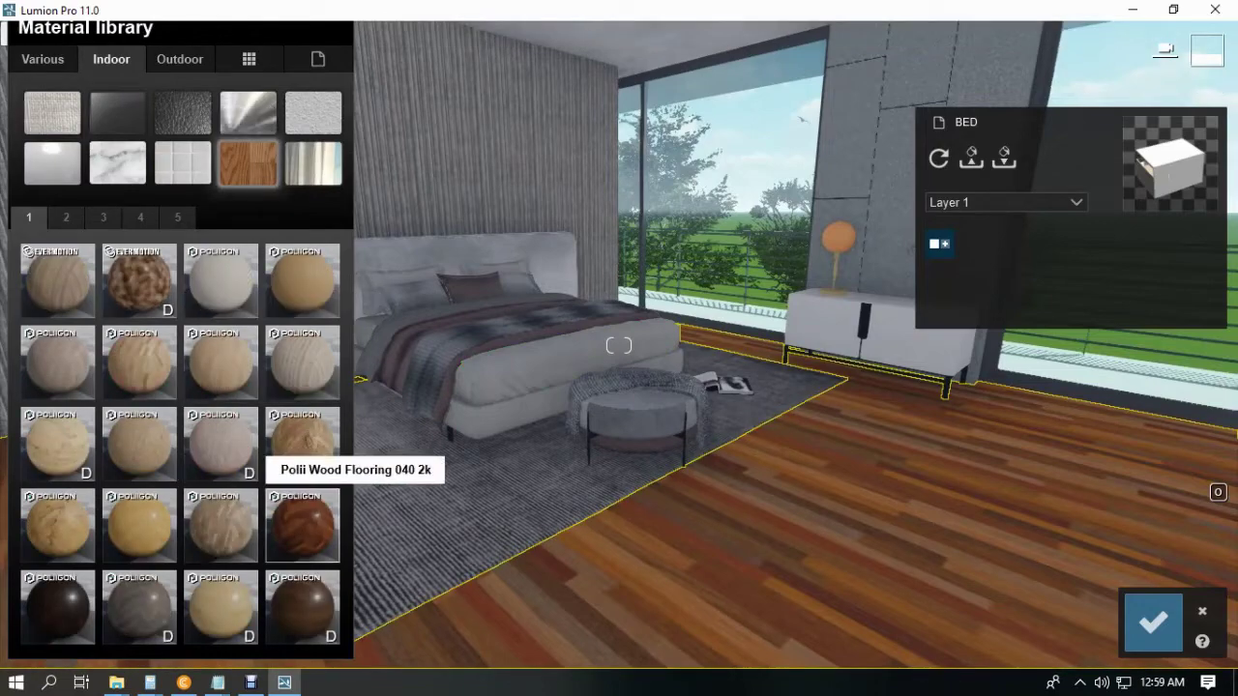
pyautogui.click(140, 608)
pyautogui.press('w')
pyautogui.moveTo(882, 576); pyautogui.dragTo(875, 692, button='right')
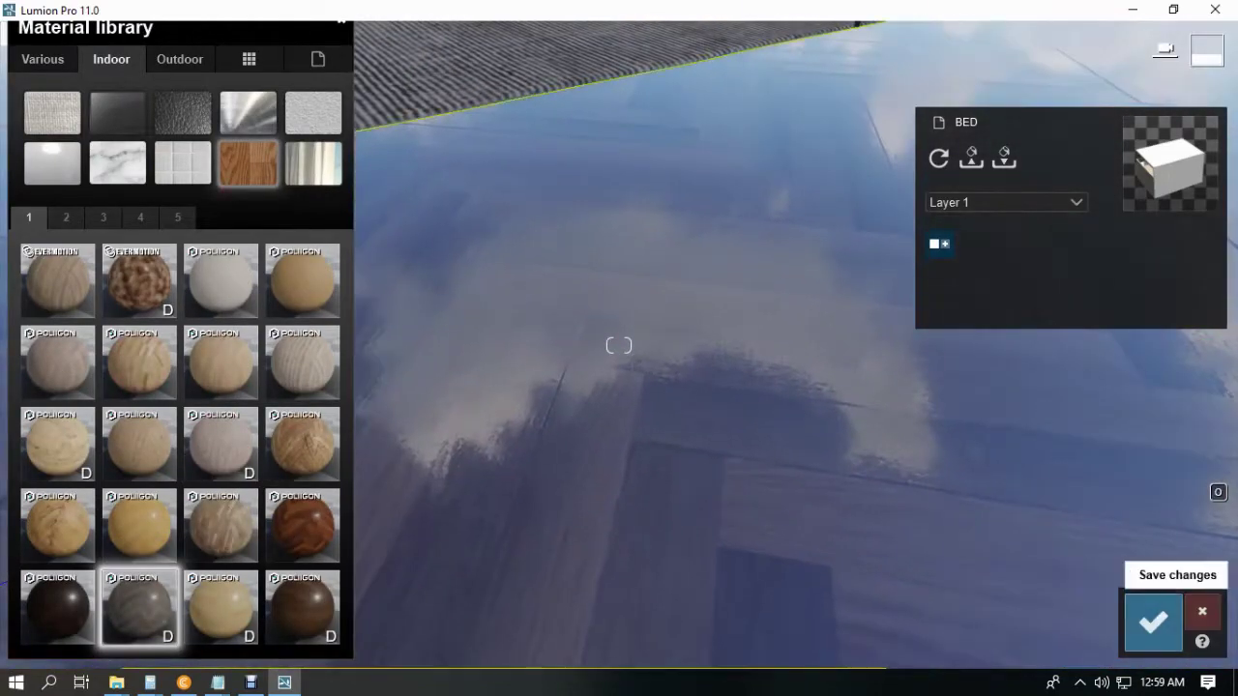
pyautogui.click(1154, 623)
# Step: Make the floor's Polii Wood Flooring 042 2K material less reflective
pyautogui.click(623, 383)
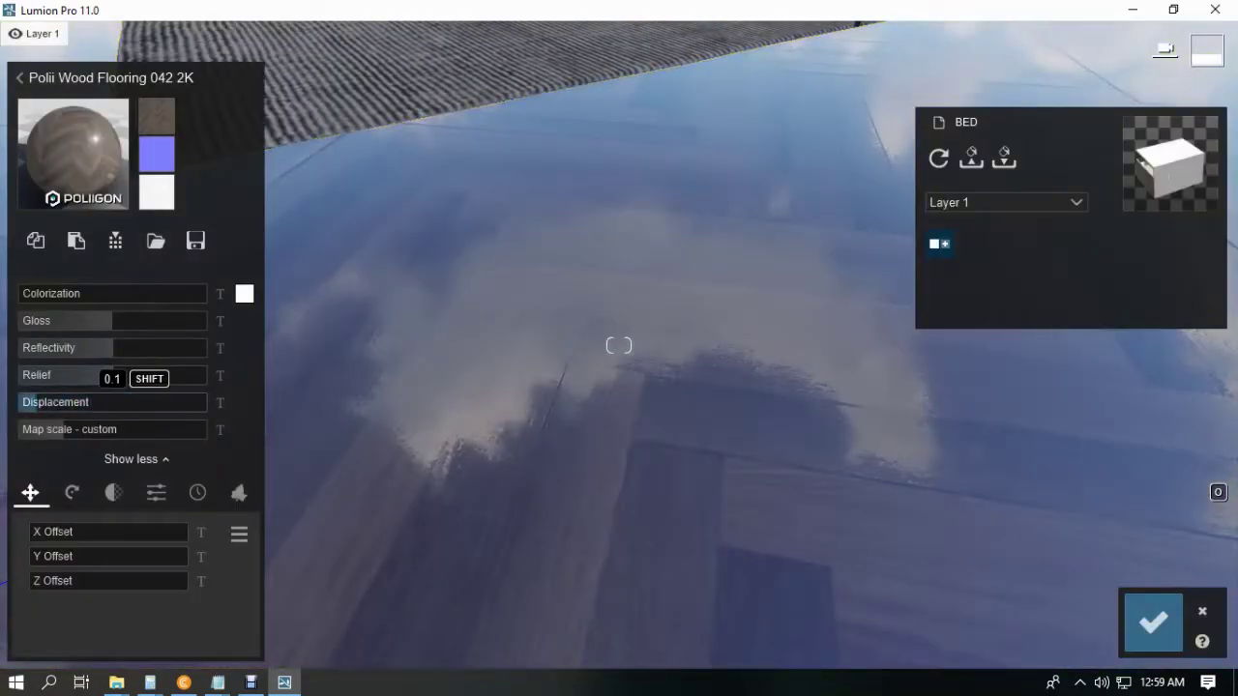
pyautogui.moveTo(619, 435); pyautogui.dragTo(618, 328, button='right')
pyautogui.moveTo(112, 348); pyautogui.dragTo(76, 321)
# Step: Apply the indoor plaster material Plaster 001 1024 to the Blacktop Old 02 accent wall behind the sideboard and save it
pyautogui.press('q')
pyautogui.moveTo(725, 333); pyautogui.dragTo(1027, 364, button='right')
pyautogui.click(1027, 363)
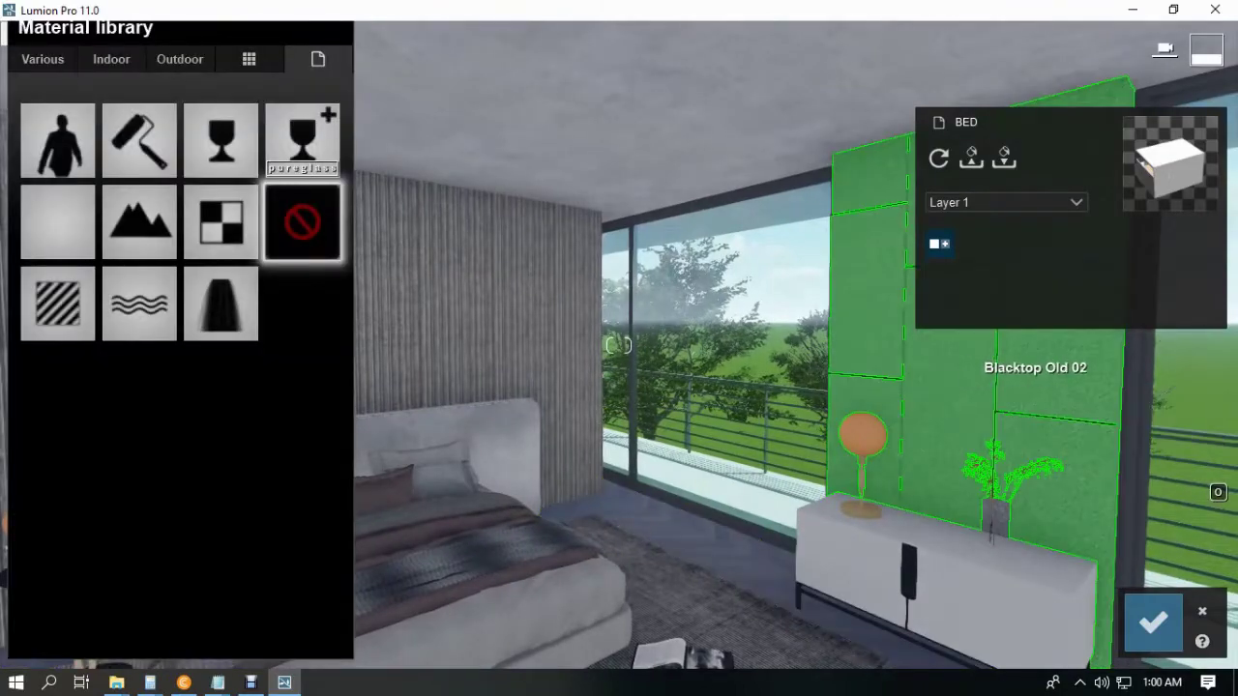
pyautogui.scroll(2, 1027, 364)
pyautogui.moveTo(890, 387); pyautogui.dragTo(981, 393, button='right')
pyautogui.click(981, 387)
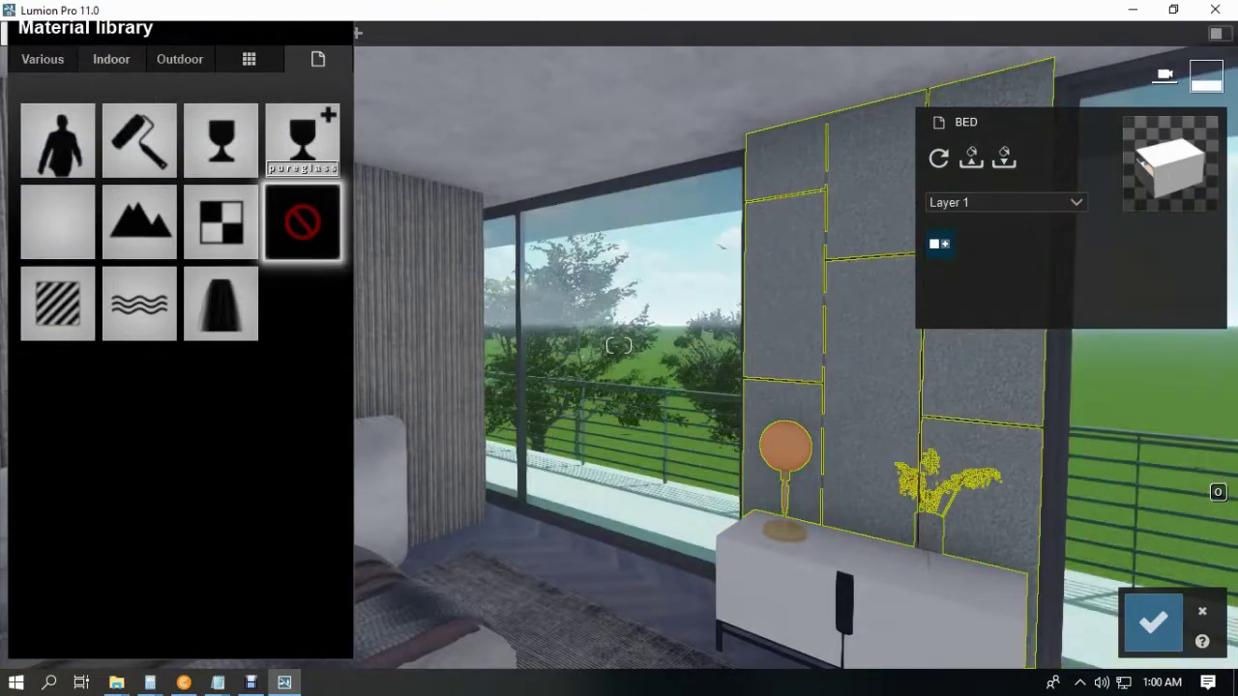
pyautogui.click(111, 59)
pyautogui.click(313, 113)
pyautogui.moveTo(619, 367); pyautogui.dragTo(634, 353, button='right')
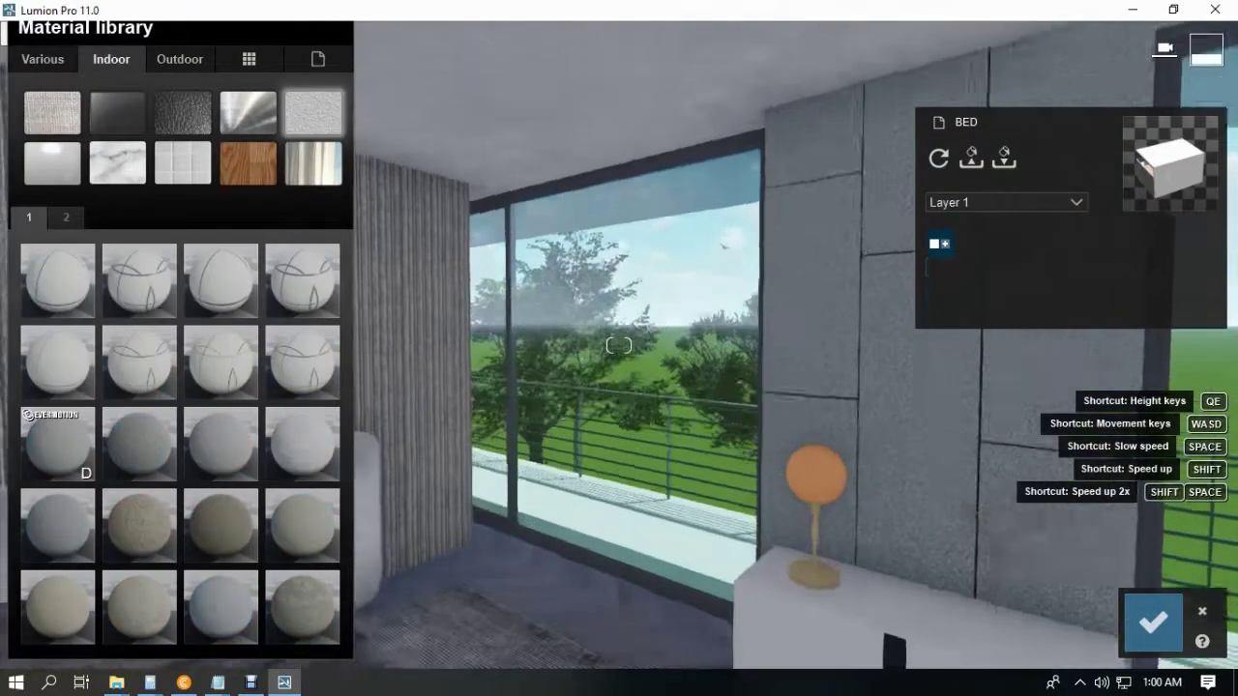
pyautogui.click(139, 443)
pyautogui.moveTo(981, 392); pyautogui.dragTo(1150, 416, button='right')
pyautogui.press('w')
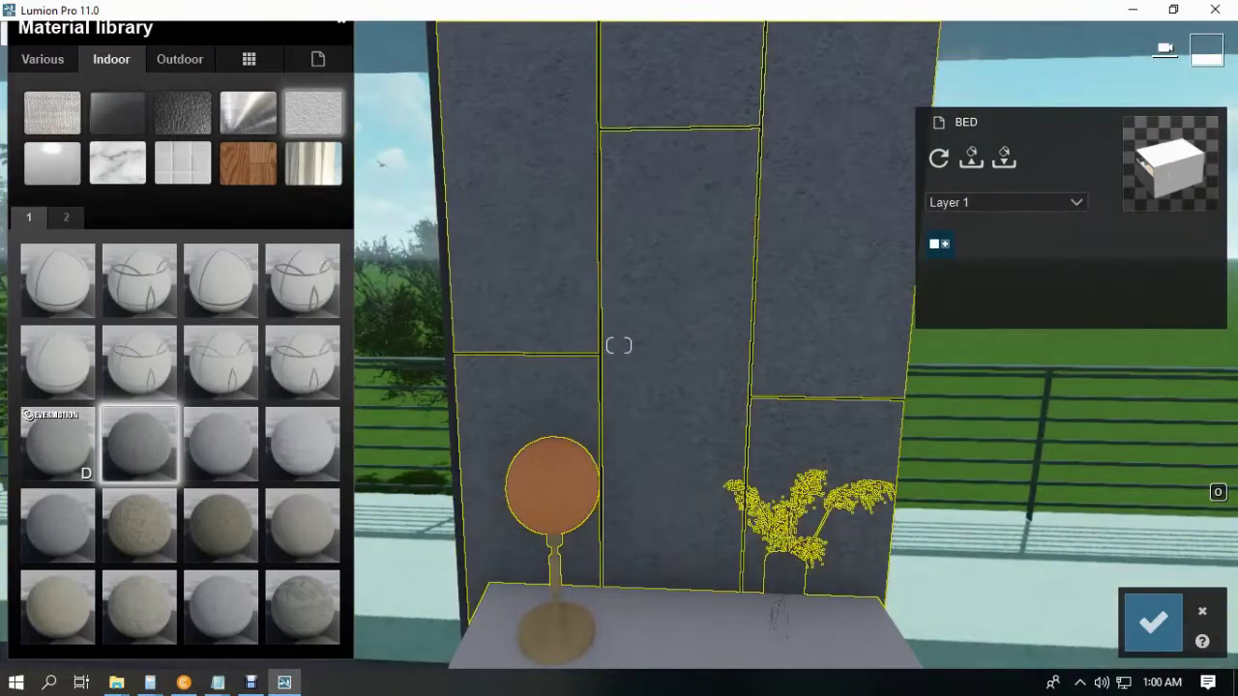
pyautogui.click(1152, 623)
# Step: Assign the Standard material to the accent wall's joint lines and increase its relief
pyautogui.click(580, 354)
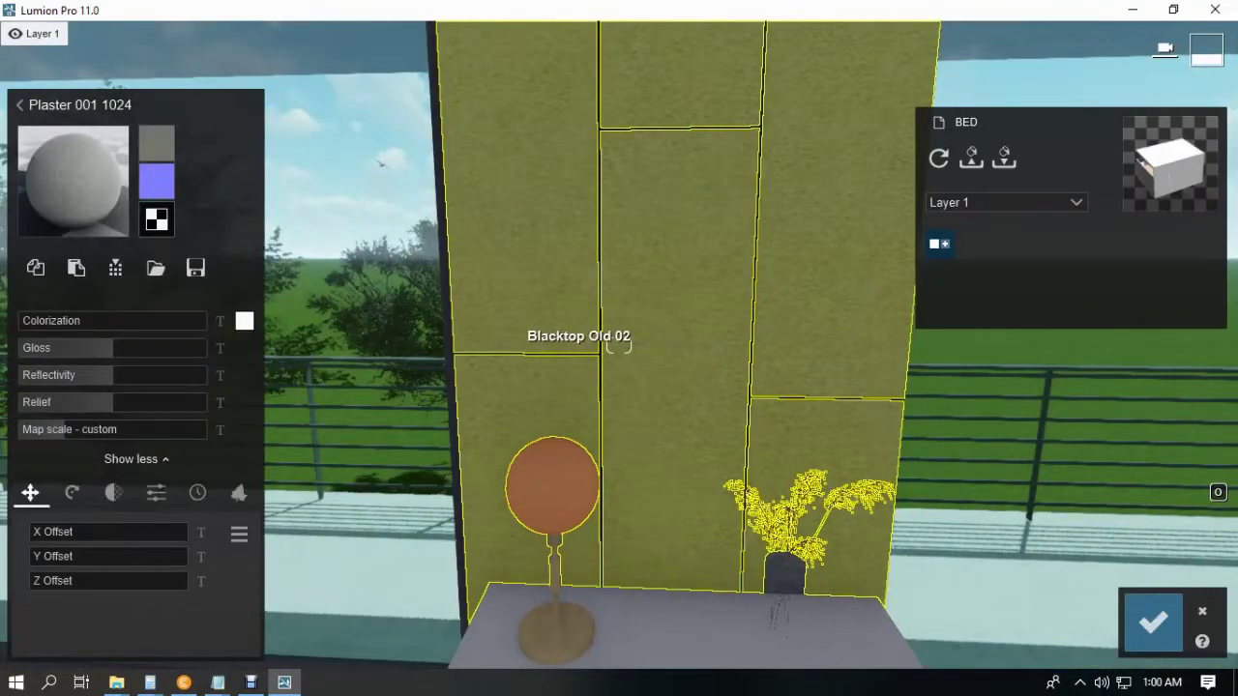
pyautogui.press('s')
pyautogui.press('w')
pyautogui.moveTo(619, 345); pyautogui.dragTo(659, 320, button='right')
pyautogui.click(662, 320)
pyautogui.click(60, 314)
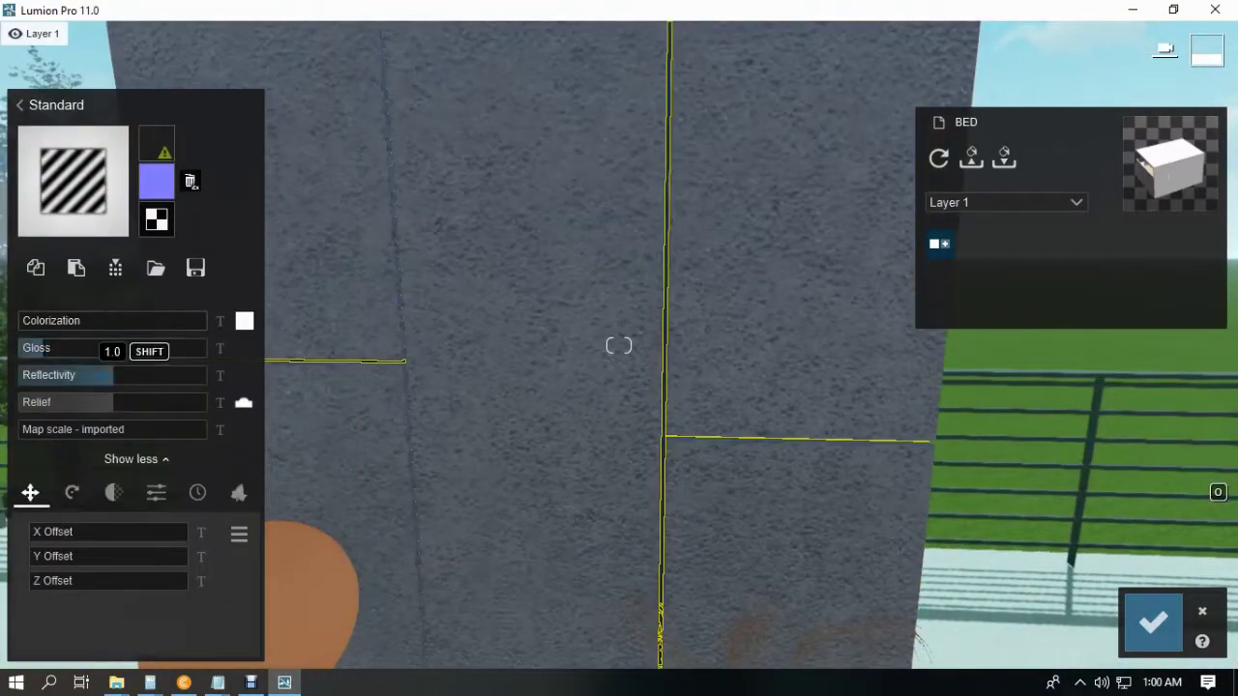
pyautogui.moveTo(102, 403); pyautogui.dragTo(182, 403)
pyautogui.click(244, 402)
# Step: Open the outdoor wood materials for the ribbed wall behind the bed
pyautogui.press('s')
pyautogui.moveTo(619, 346); pyautogui.dragTo(645, 304, button='right')
pyautogui.click(191, 180)
pyautogui.click(180, 59)
pyautogui.click(182, 162)
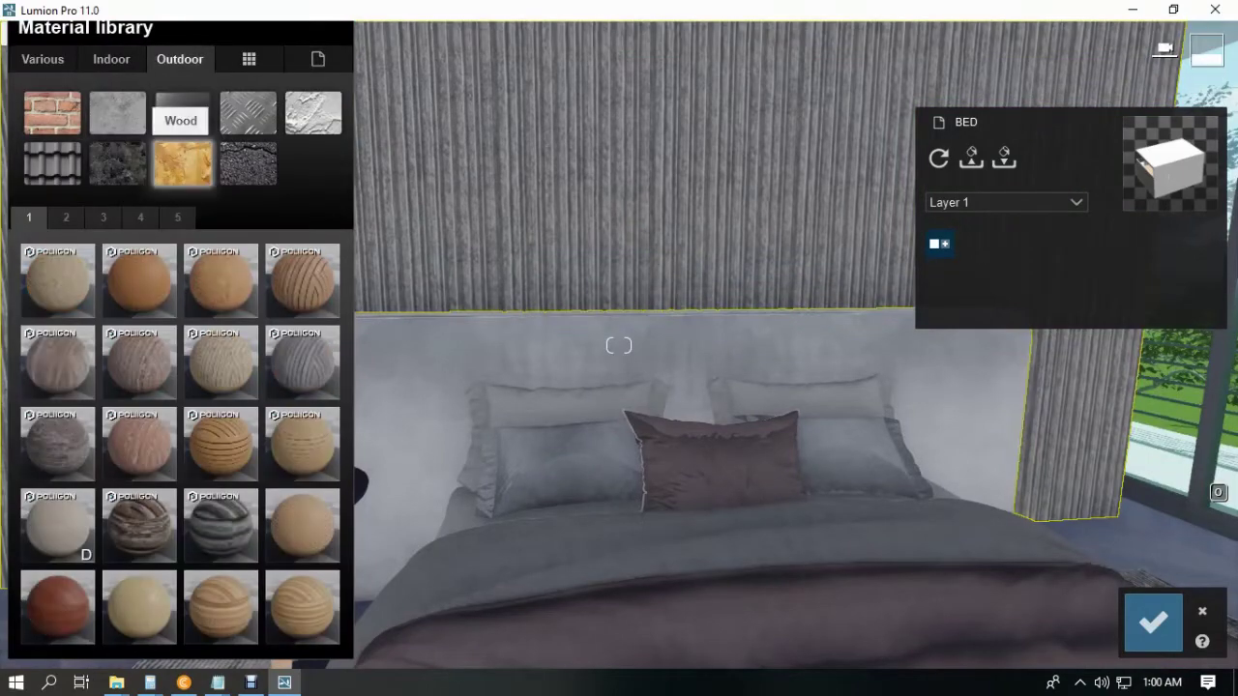
# Step: Try several outdoor wood materials from the first three library pages on the wall behind the bed
pyautogui.click(58, 363)
pyautogui.press('s')
pyautogui.moveTo(619, 345); pyautogui.dragTo(634, 290, button='right')
pyautogui.click(140, 363)
pyautogui.scroll(2, 618, 375)
pyautogui.click(303, 362)
pyautogui.click(140, 281)
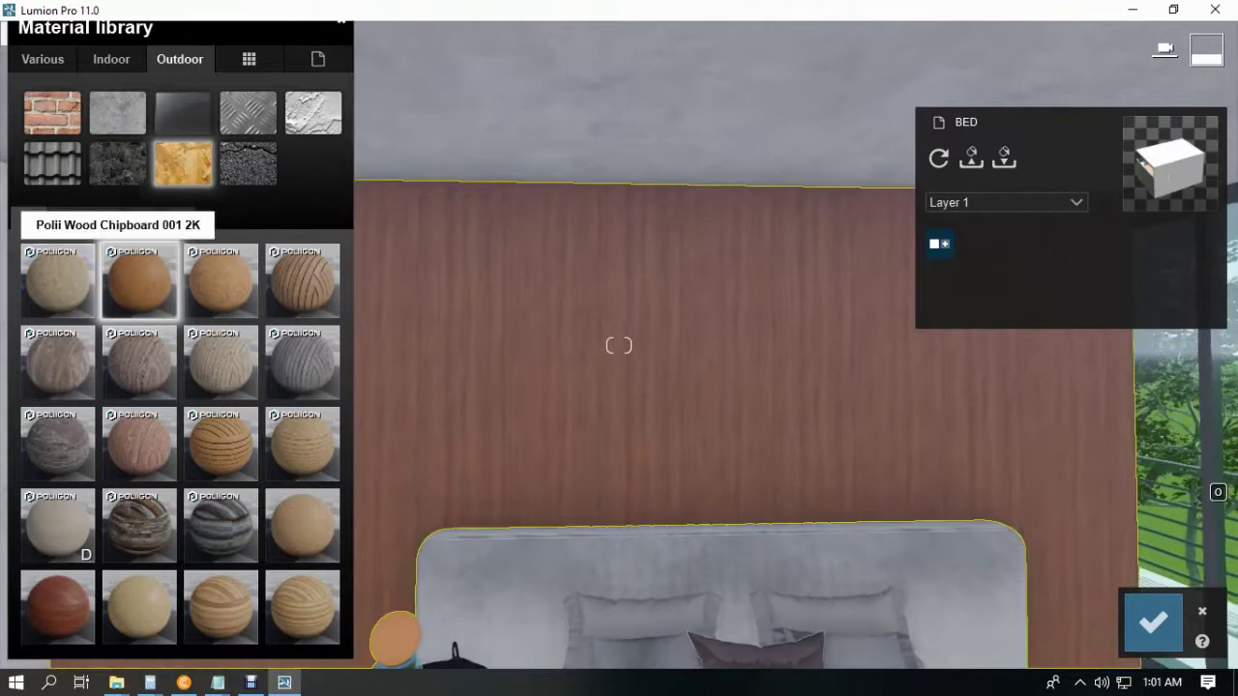
pyautogui.click(66, 217)
pyautogui.press('w')
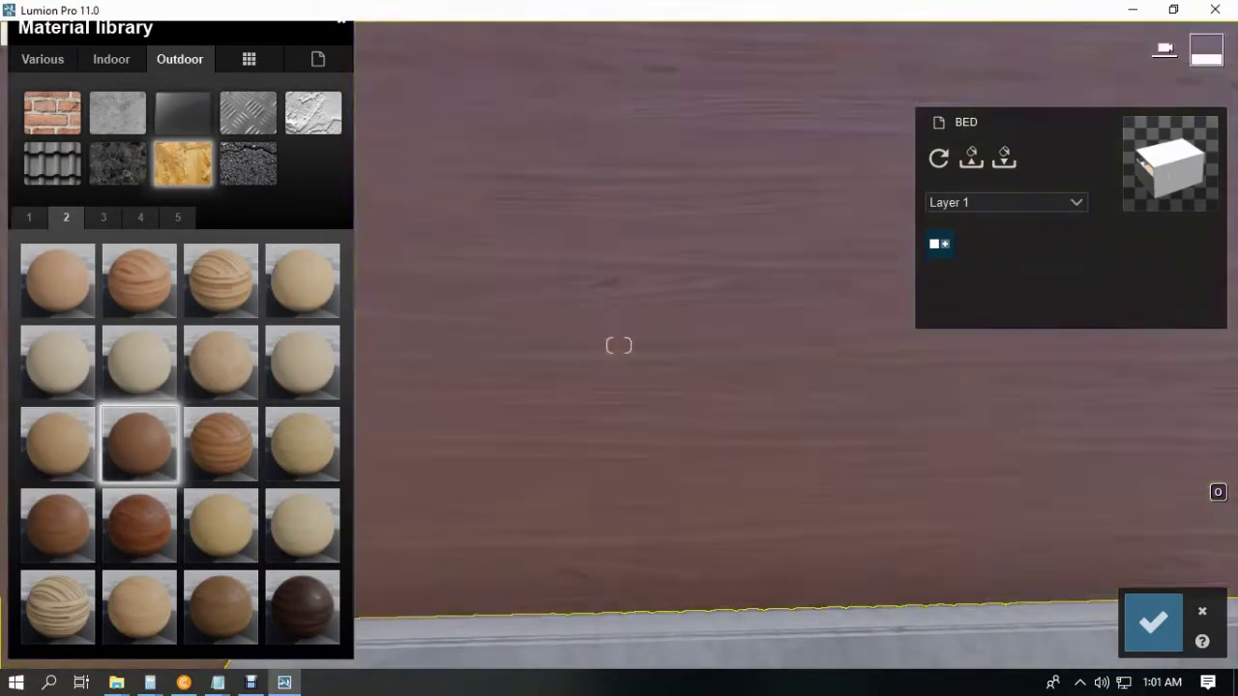
pyautogui.press('s')
pyautogui.click(104, 217)
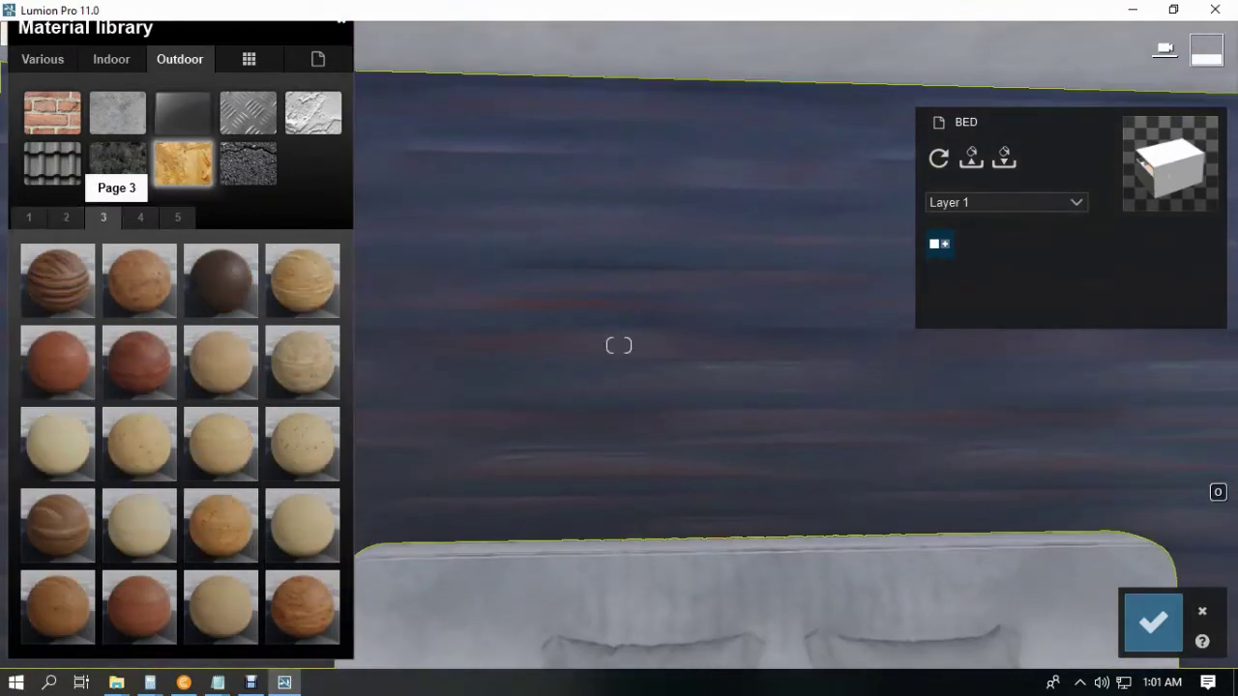
pyautogui.press('s')
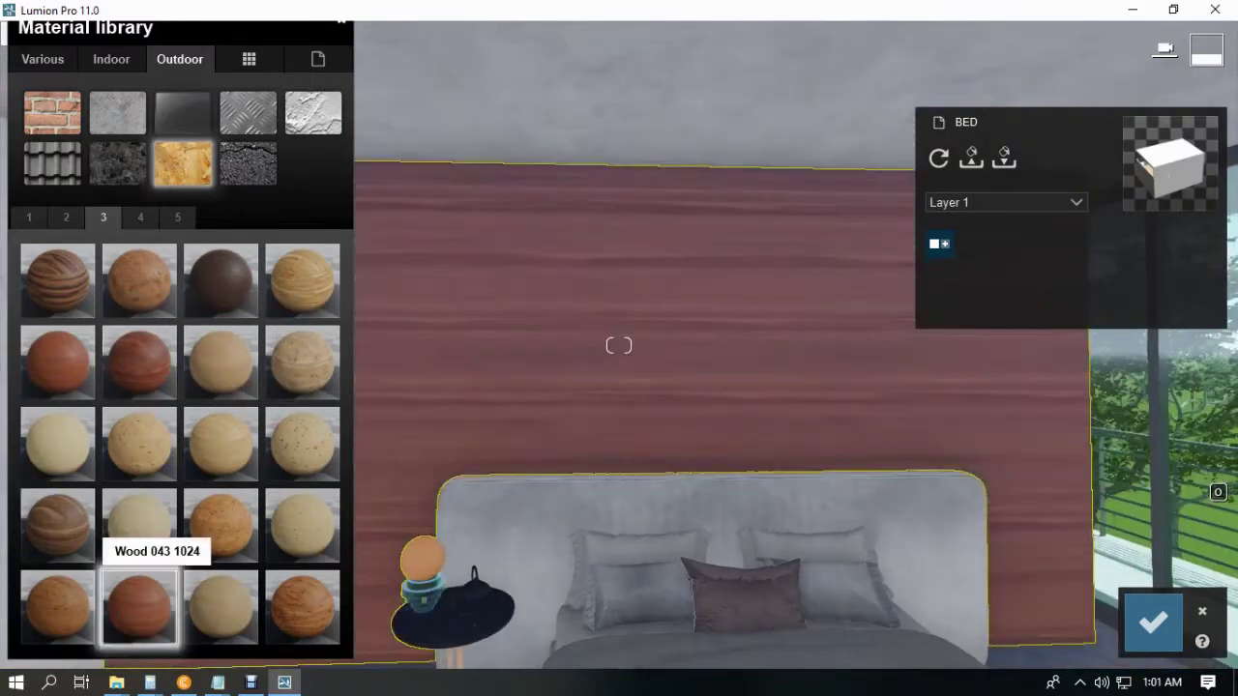
# Step: Apply the outdoor wood material Wood 026 1024 to the wall behind the bed and save it
pyautogui.click(58, 280)
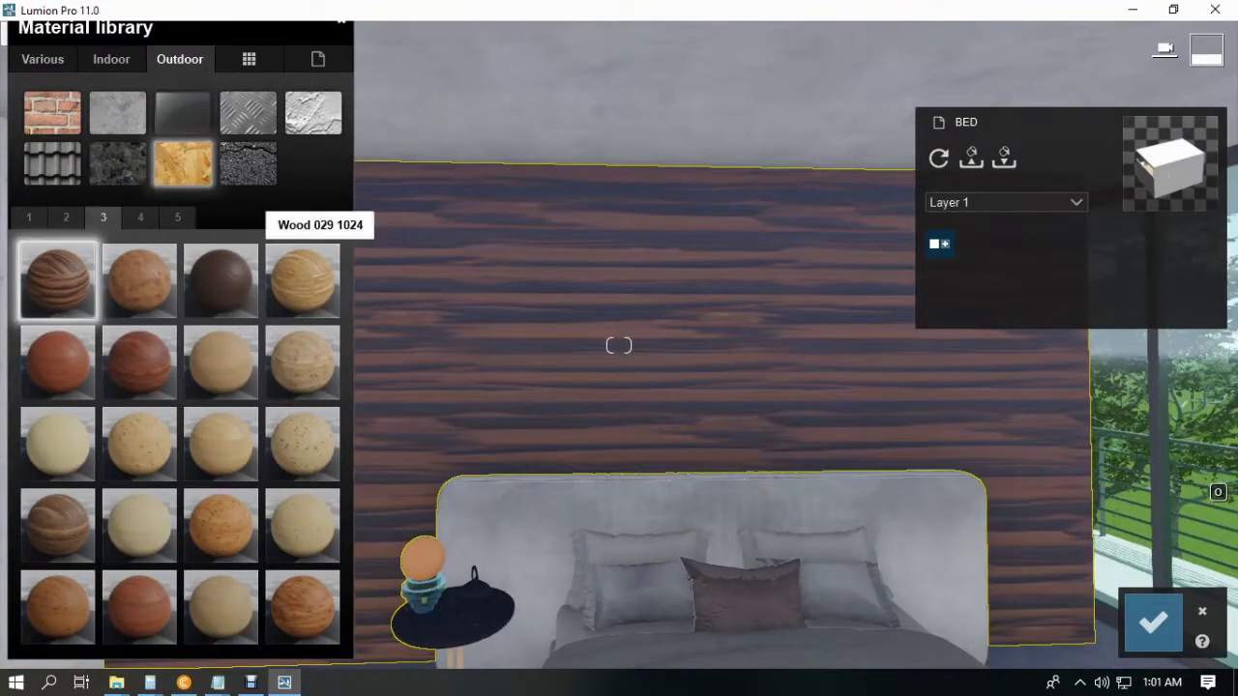
pyautogui.press('s')
pyautogui.press('e')
pyautogui.press('w')
pyautogui.press('a')
pyautogui.click(1152, 623)
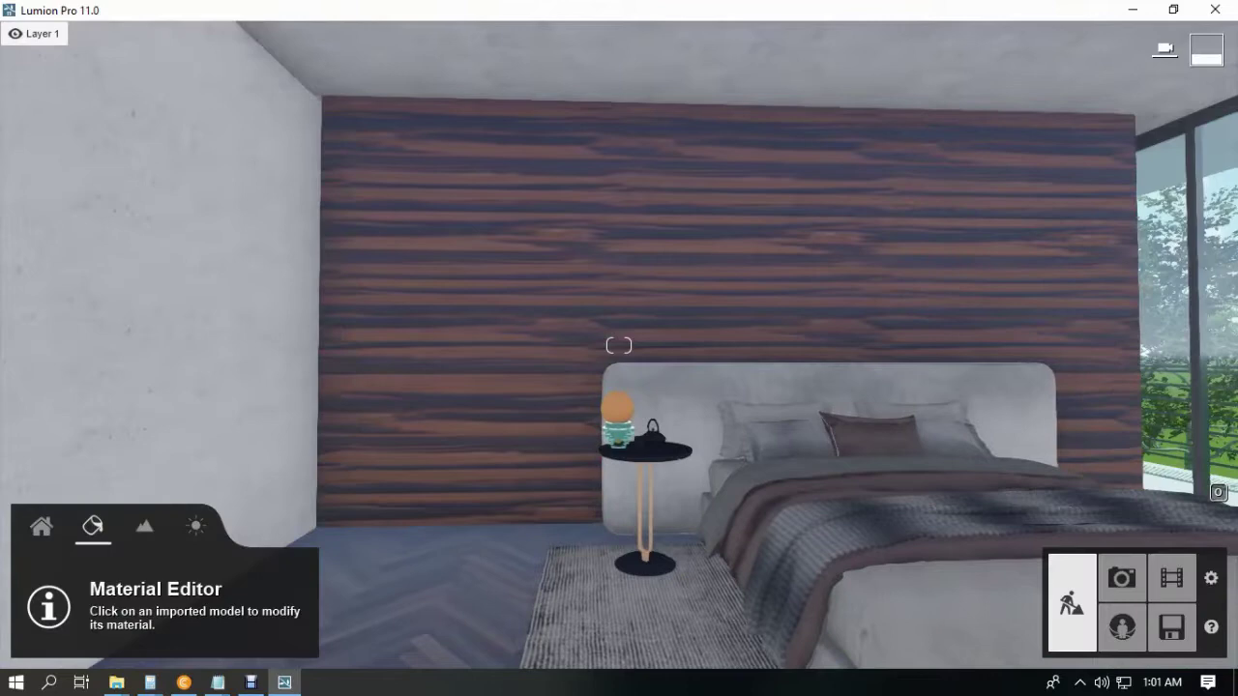
# Step: Rotate the pitch of the bed wall's Wood 026 1024 texture so that its grain runs vertically
pyautogui.click(465, 368)
pyautogui.click(136, 639)
pyautogui.click(73, 493)
pyautogui.moveTo(33, 557); pyautogui.dragTo(69, 557)
pyautogui.press('w')
pyautogui.press('e')
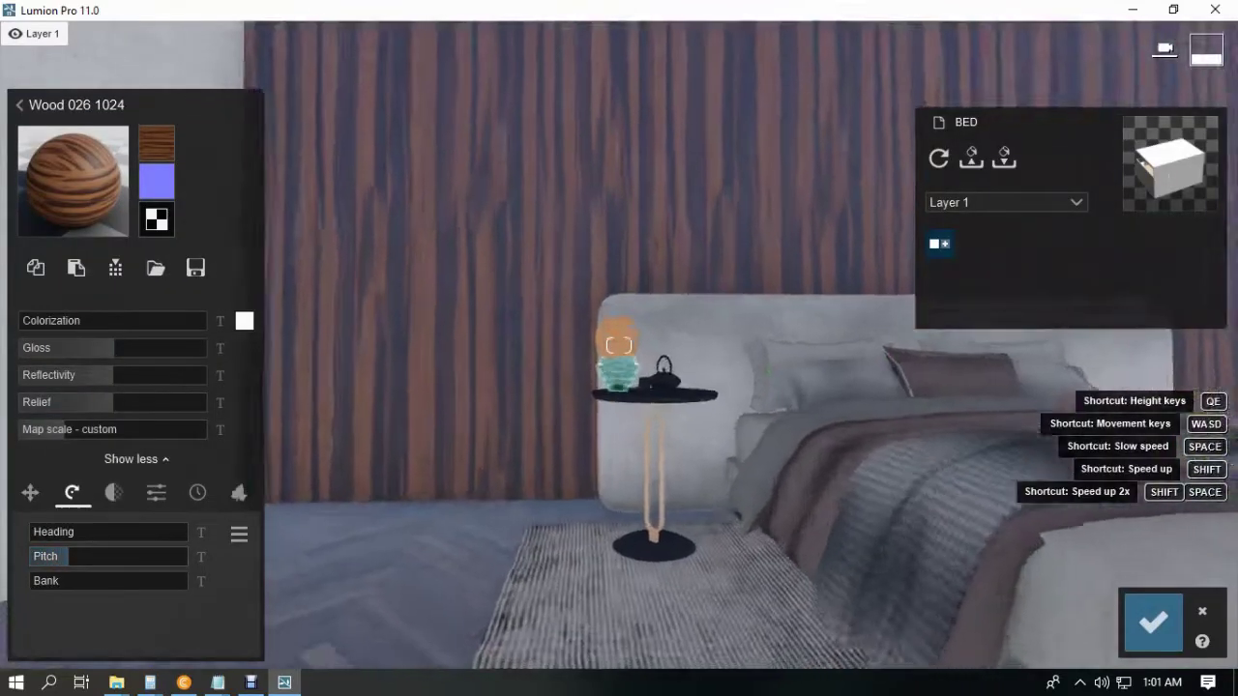
# Step: Apply a grey indoor plaster material to the ceiling and save it
pyautogui.press('q')
pyautogui.moveTo(785, 416); pyautogui.dragTo(785, 338, button='right')
pyautogui.press('e')
pyautogui.click(785, 383)
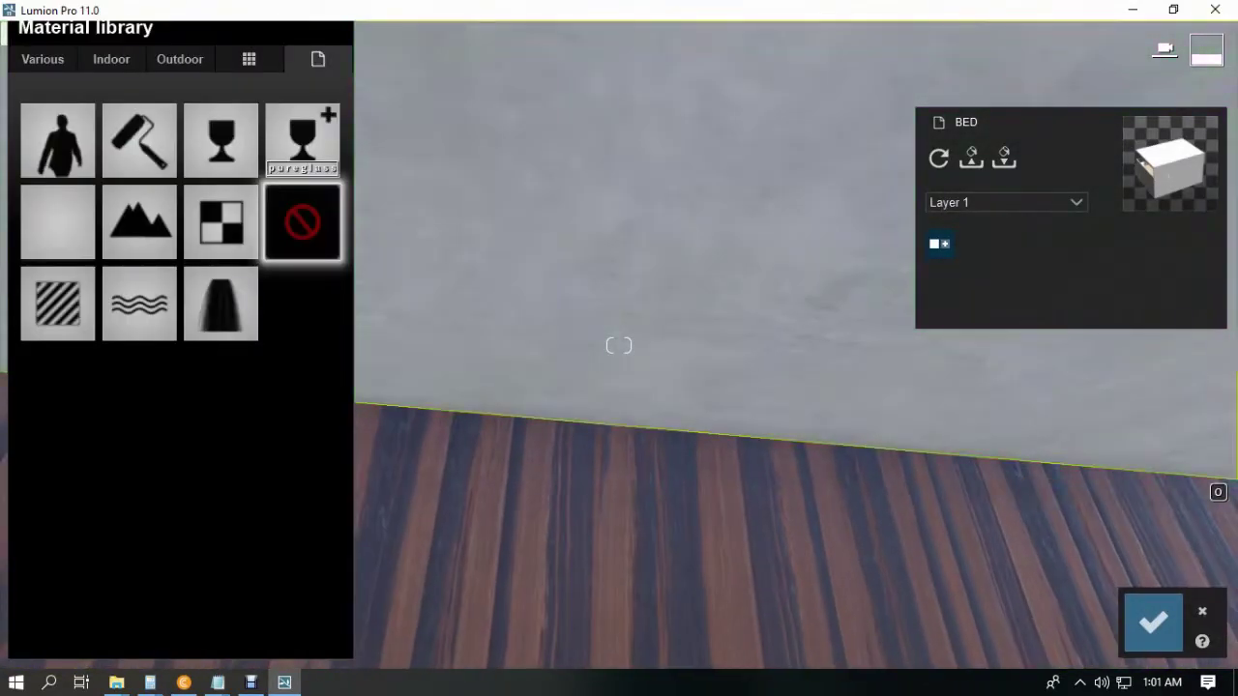
pyautogui.click(111, 59)
pyautogui.press('q')
pyautogui.moveTo(618, 416); pyautogui.dragTo(667, 338, button='right')
pyautogui.press('s')
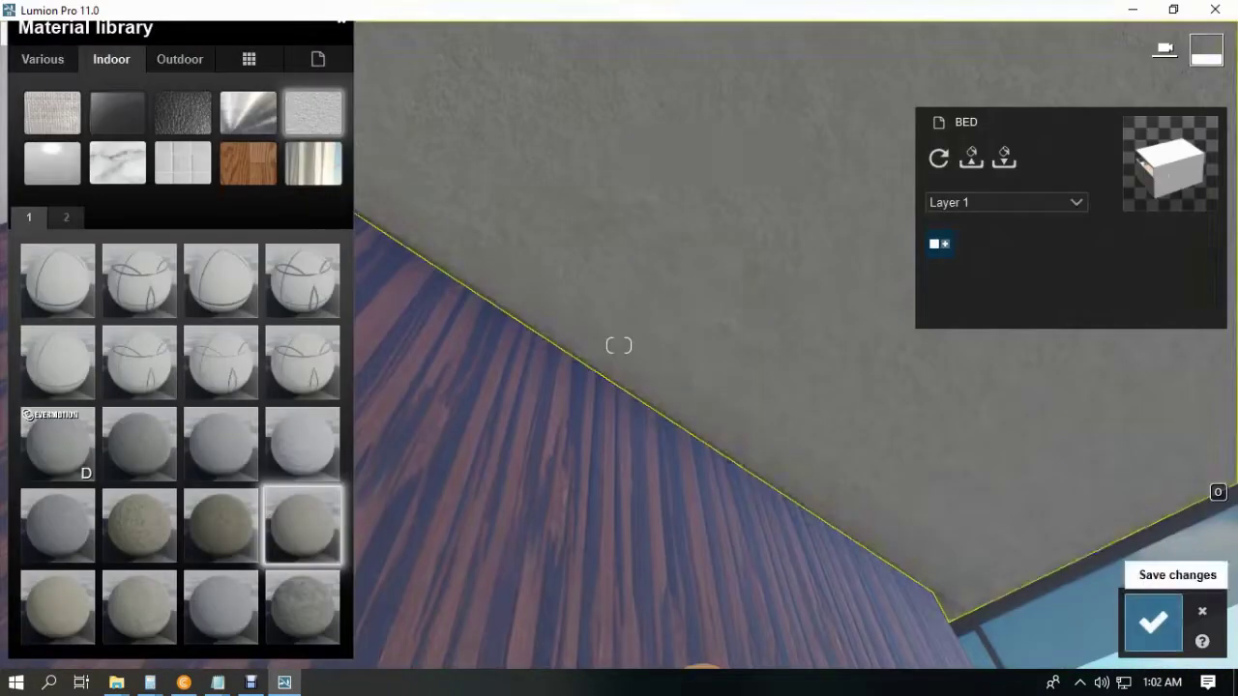
pyautogui.click(1152, 622)
# Step: Raise the relief of the ceiling's plaster material to the maximum and save it
pyautogui.click(918, 300)
pyautogui.moveTo(112, 402); pyautogui.dragTo(207, 402)
pyautogui.press('a')
pyautogui.moveTo(619, 345); pyautogui.dragTo(696, 345, button='right')
pyautogui.click(1152, 623)
# Step: Place a Line Light on the wood wall behind the bed, just below the ceiling
pyautogui.press('s')
pyautogui.click(41, 526)
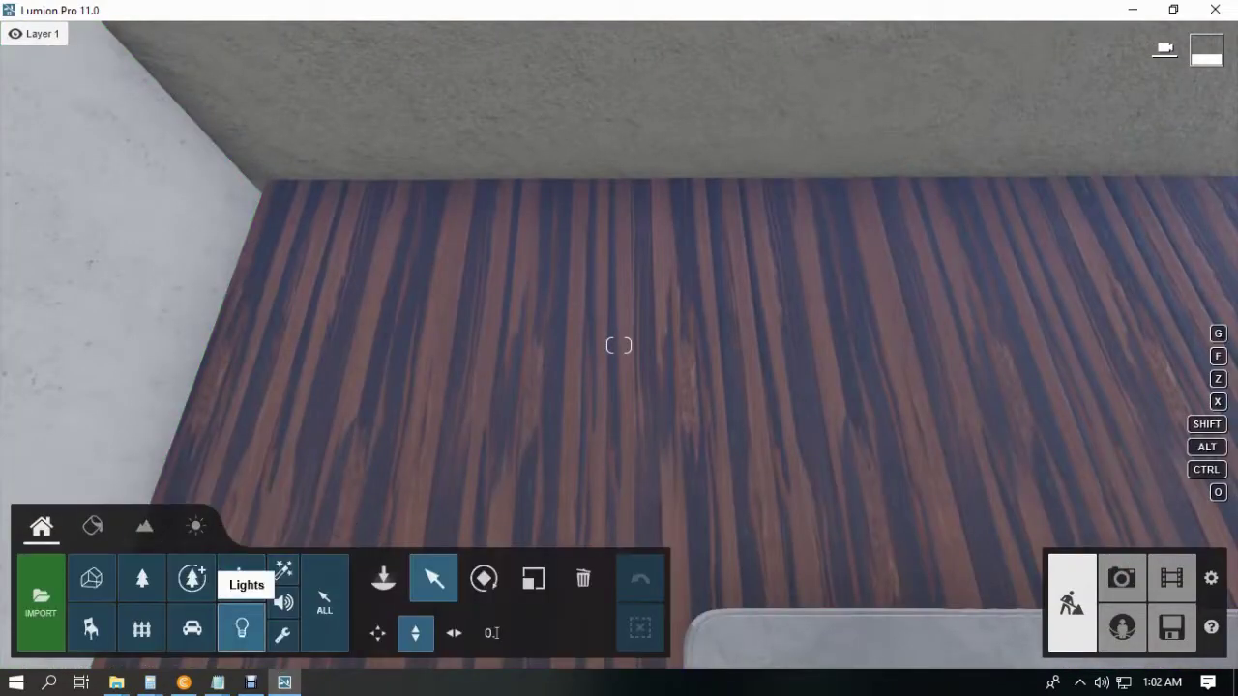
pyautogui.click(241, 626)
pyautogui.click(155, 162)
pyautogui.click(113, 255)
pyautogui.click(758, 398)
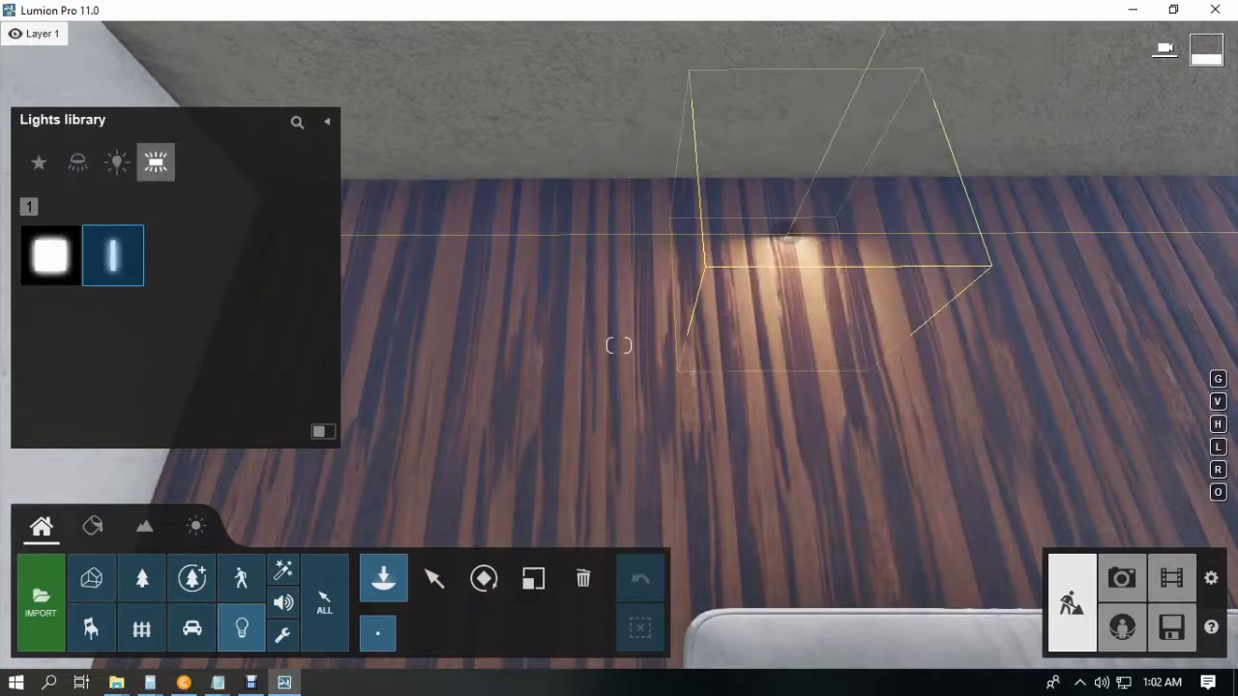
# Step: Rotate the line light parallel to the wood wall and move it up against the ceiling edge
pyautogui.click(434, 579)
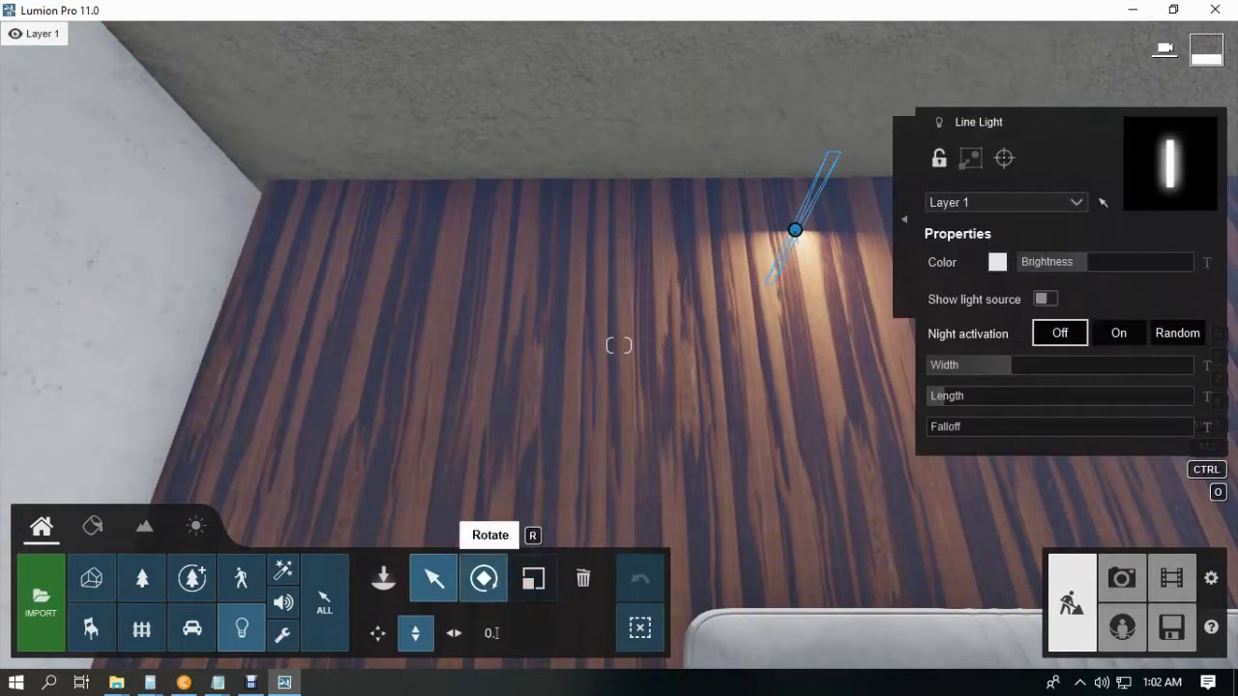
pyautogui.moveTo(799, 588); pyautogui.dragTo(784, 588)
pyautogui.press('w')
pyautogui.moveTo(619, 346); pyautogui.dragTo(715, 346, button='right')
pyautogui.click(434, 578)
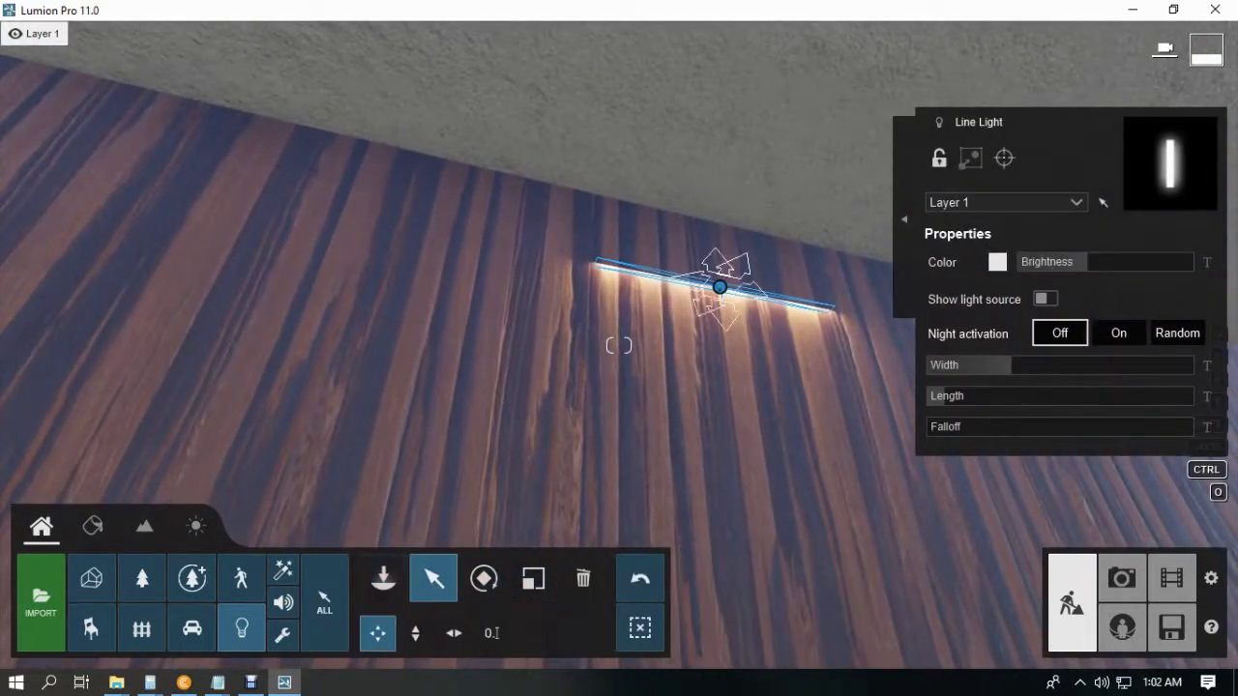
pyautogui.press('w')
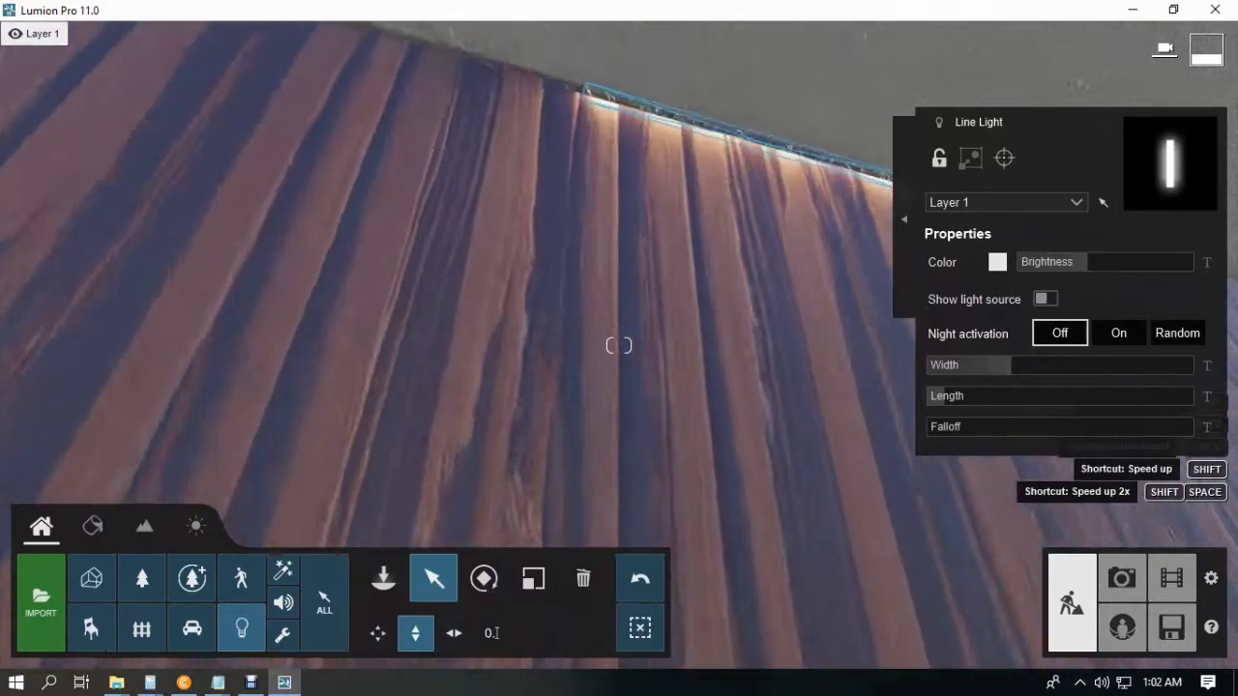
pyautogui.press('a')
pyautogui.press('d')
pyautogui.press('s')
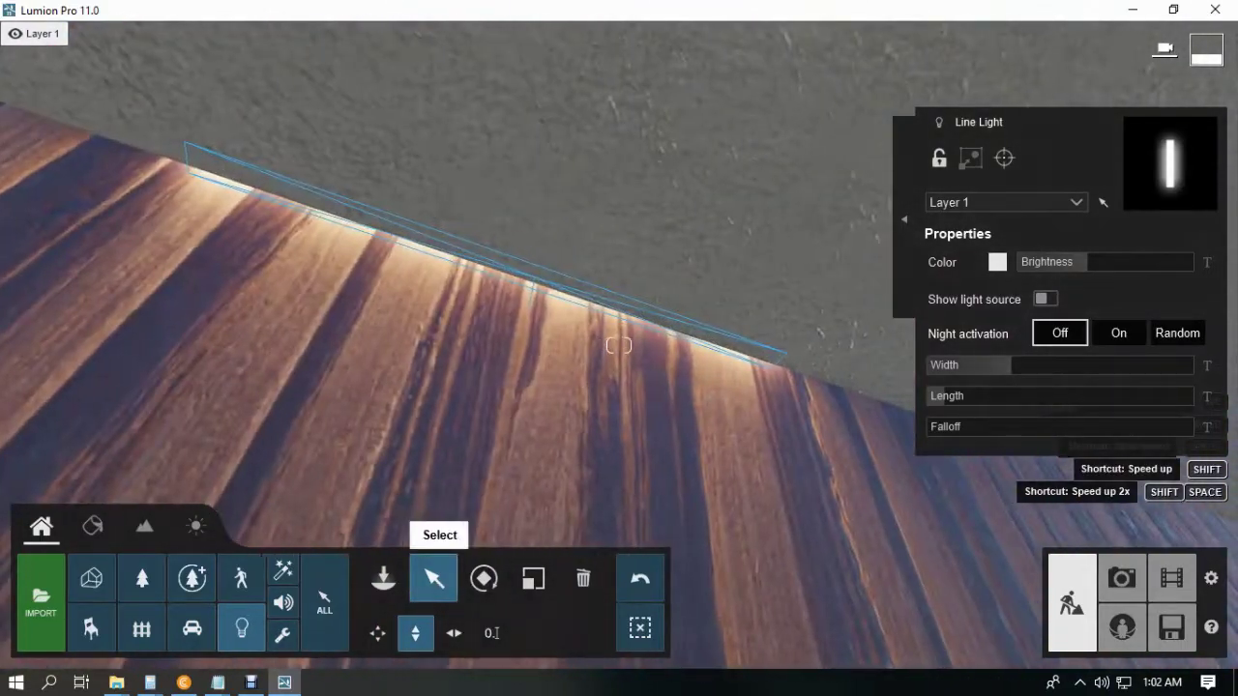
# Step: Widen the line light to run along the wood wall and increase its falloff to nearly the maximum
pyautogui.moveTo(1026, 365); pyautogui.dragTo(1123, 366)
pyautogui.press('d')
pyautogui.press('s')
pyautogui.moveTo(619, 345); pyautogui.dragTo(716, 386, button='right')
pyautogui.moveTo(1124, 366); pyautogui.dragTo(1144, 366)
pyautogui.moveTo(619, 345); pyautogui.dragTo(667, 387, button='right')
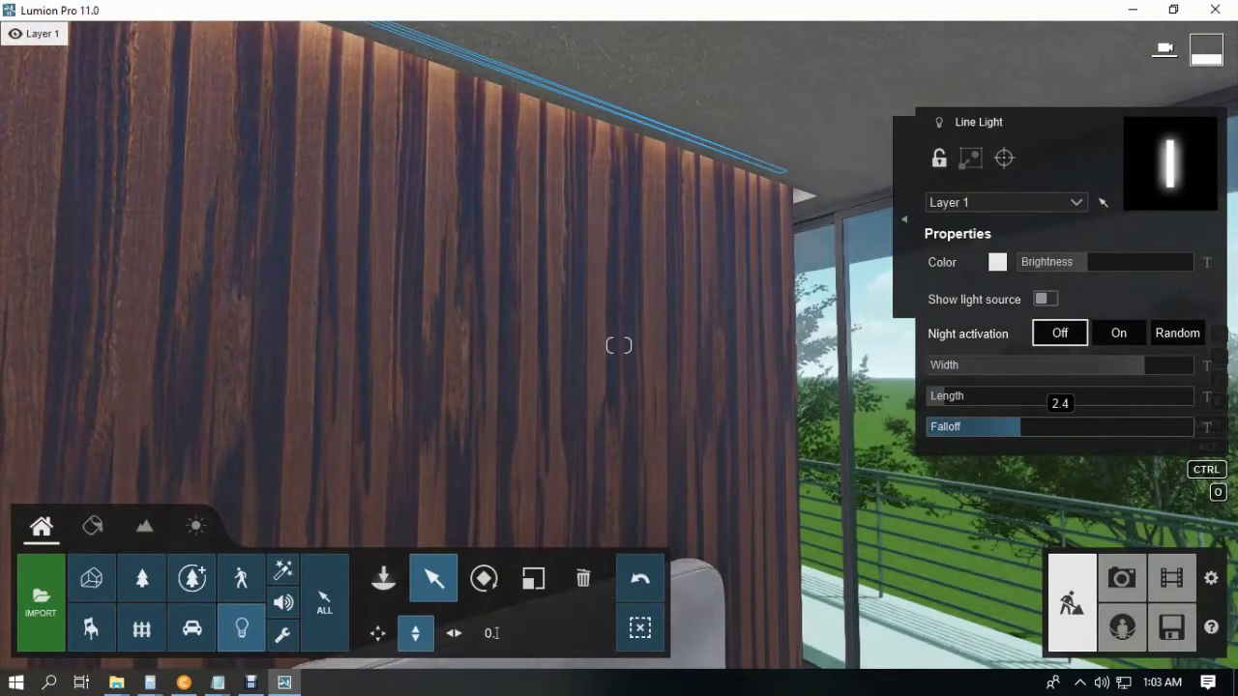
pyautogui.moveTo(618, 345); pyautogui.dragTo(619, 345, button='right')
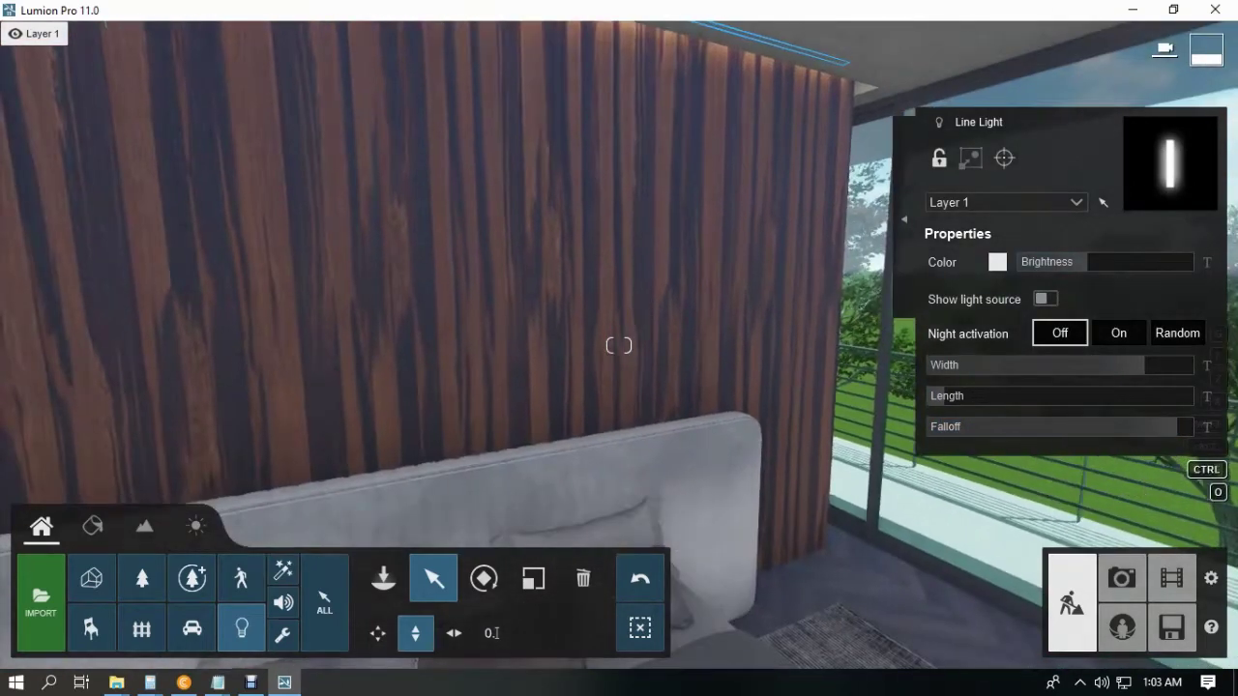
# Step: Switch to photo mode, restore the stored camera of photo 1 and update its preview
pyautogui.click(1120, 577)
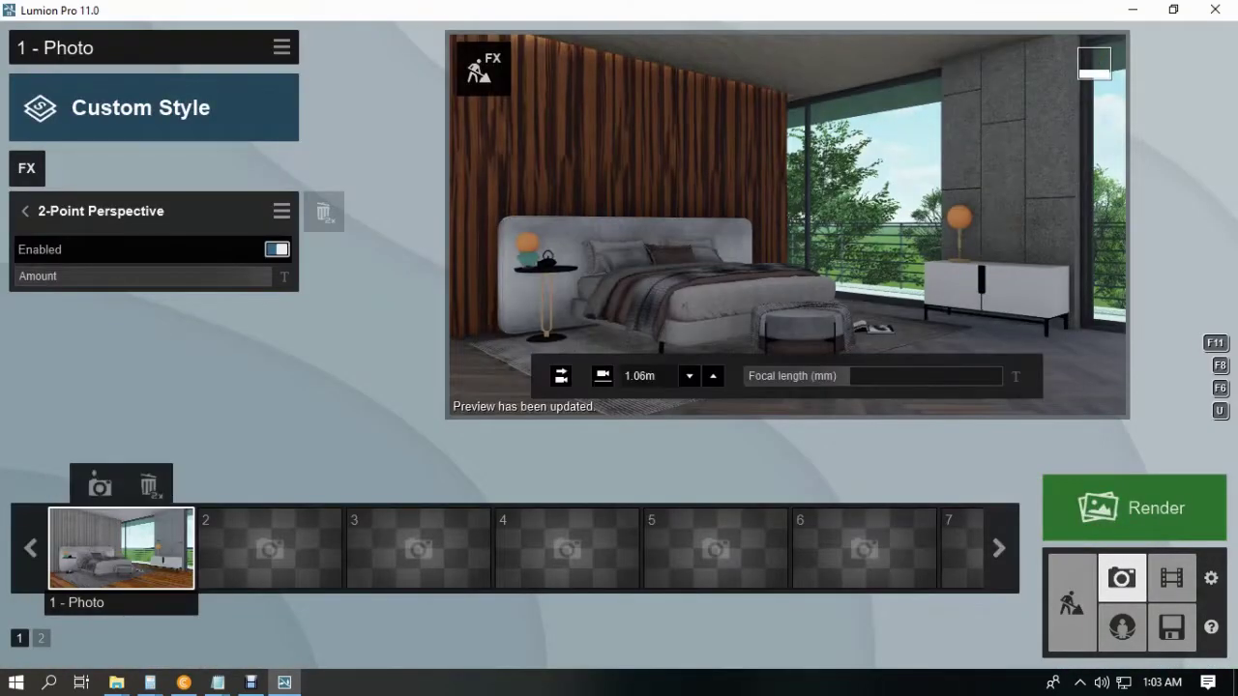
pyautogui.moveTo(787, 226); pyautogui.dragTo(772, 227, button='right')
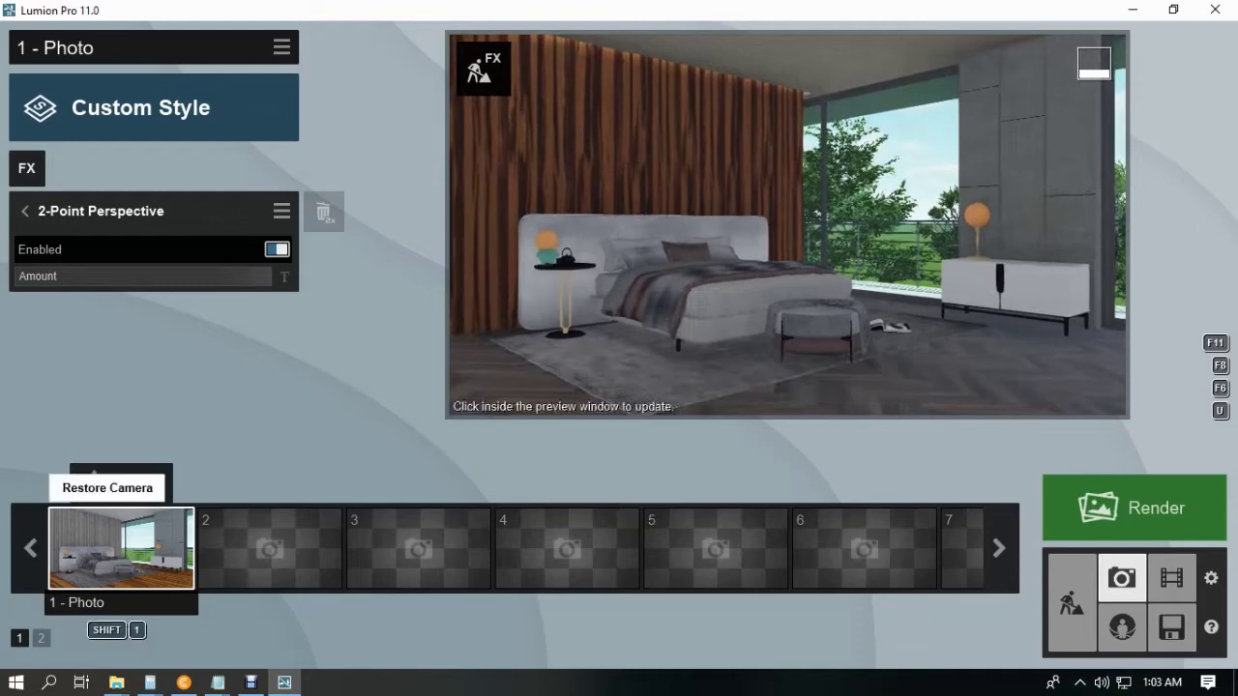
pyautogui.click(121, 549)
pyautogui.click(787, 226)
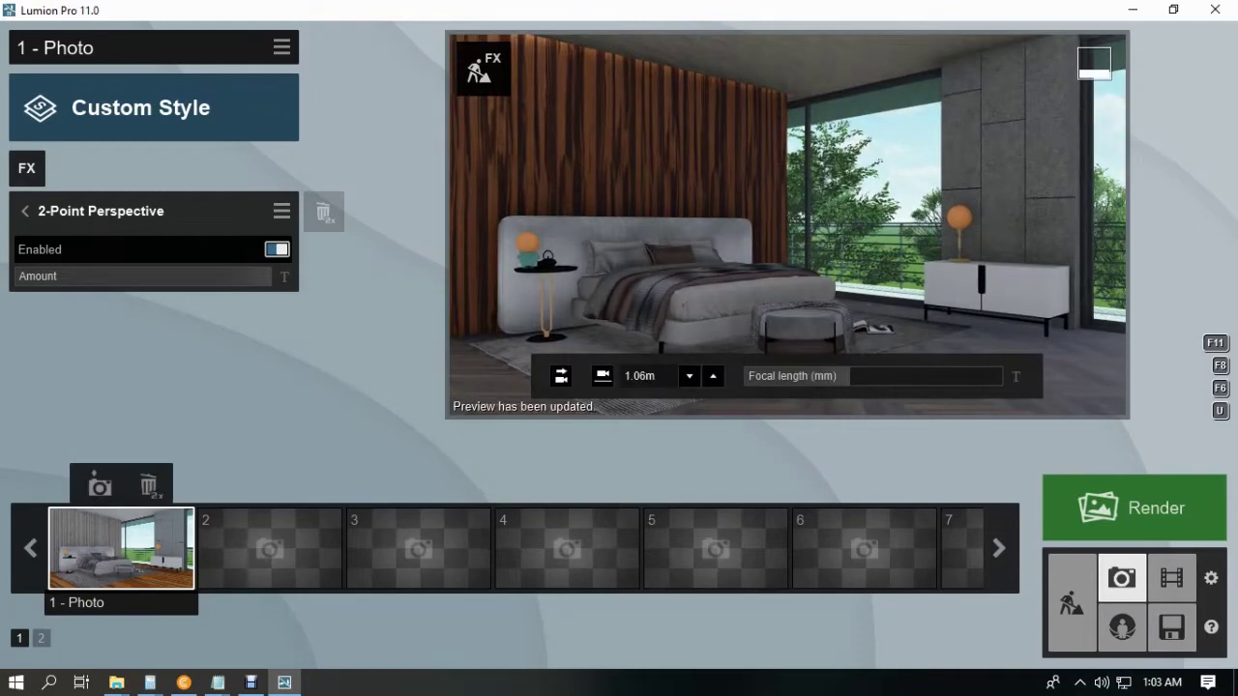
# Step: Try a slightly longer focal length with a lower camera placed farther back for photo 1
pyautogui.moveTo(850, 376); pyautogui.dragTo(853, 375)
pyautogui.click(787, 290)
pyautogui.keyDown('shift'); pyautogui.click(851, 376); pyautogui.keyUp('shift')
pyautogui.click(787, 226)
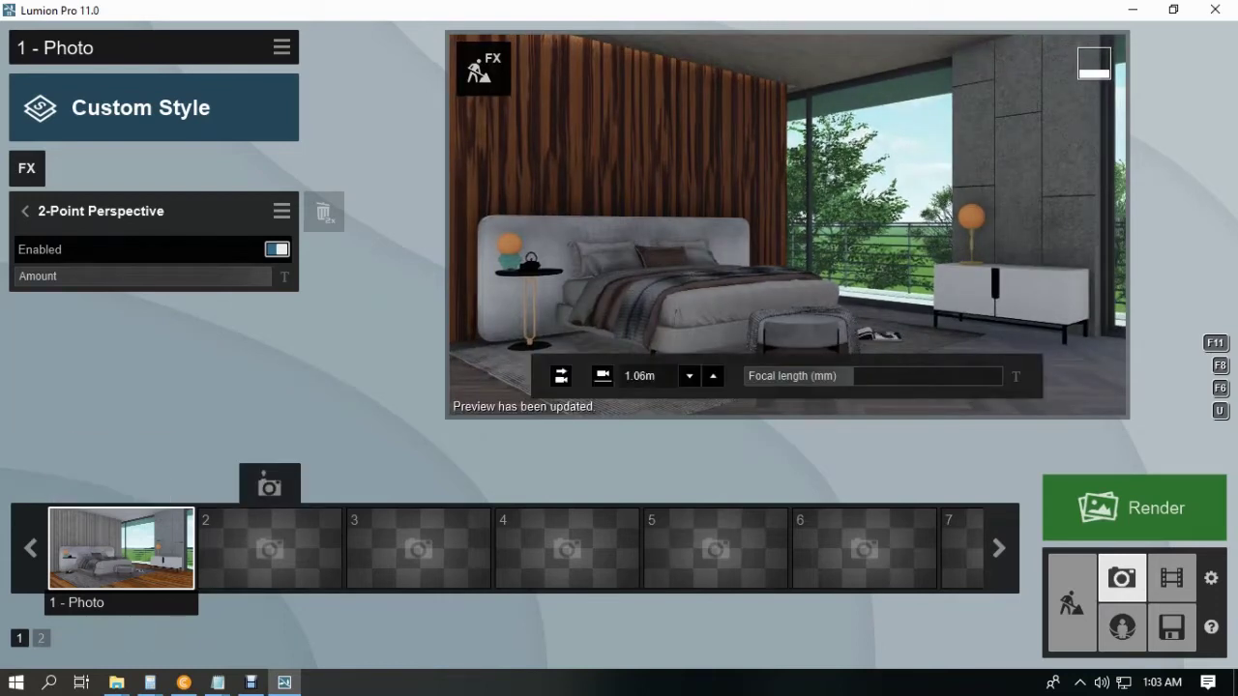
pyautogui.press('q')
pyautogui.press('s')
pyautogui.click(787, 226)
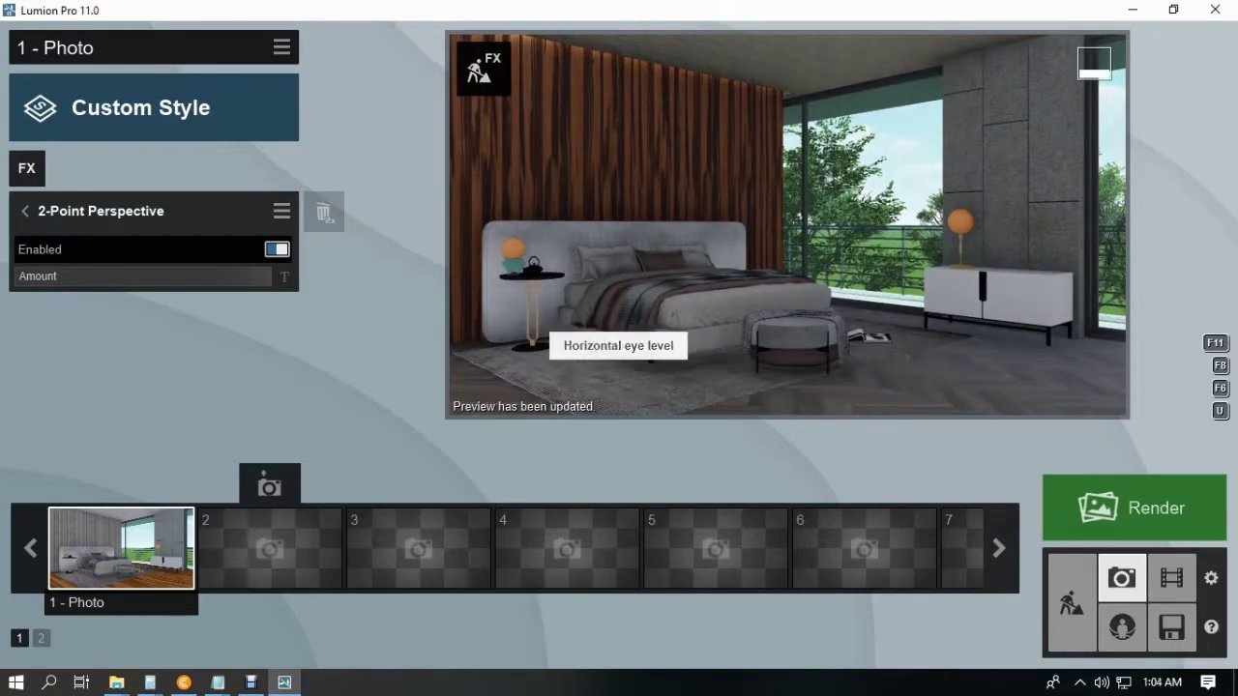
# Step: Restore photo 1's camera, lengthen its focal length slightly and store the adjusted view
pyautogui.click(99, 484)
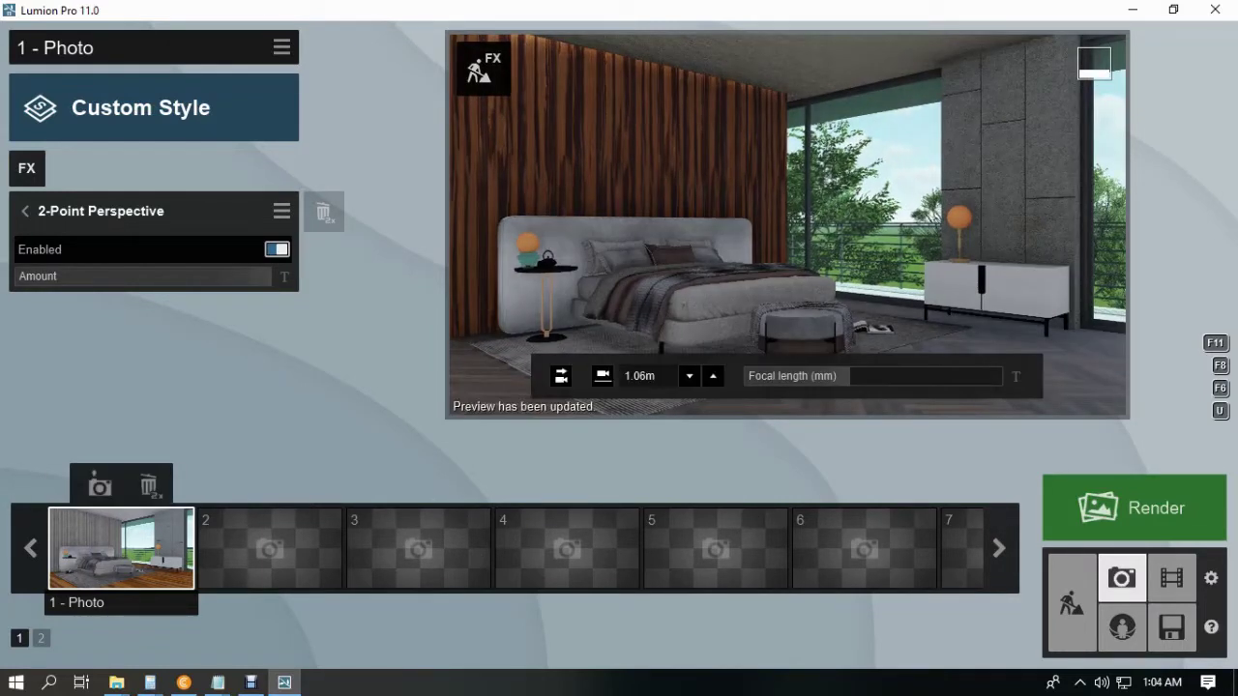
pyautogui.moveTo(851, 376); pyautogui.dragTo(852, 376)
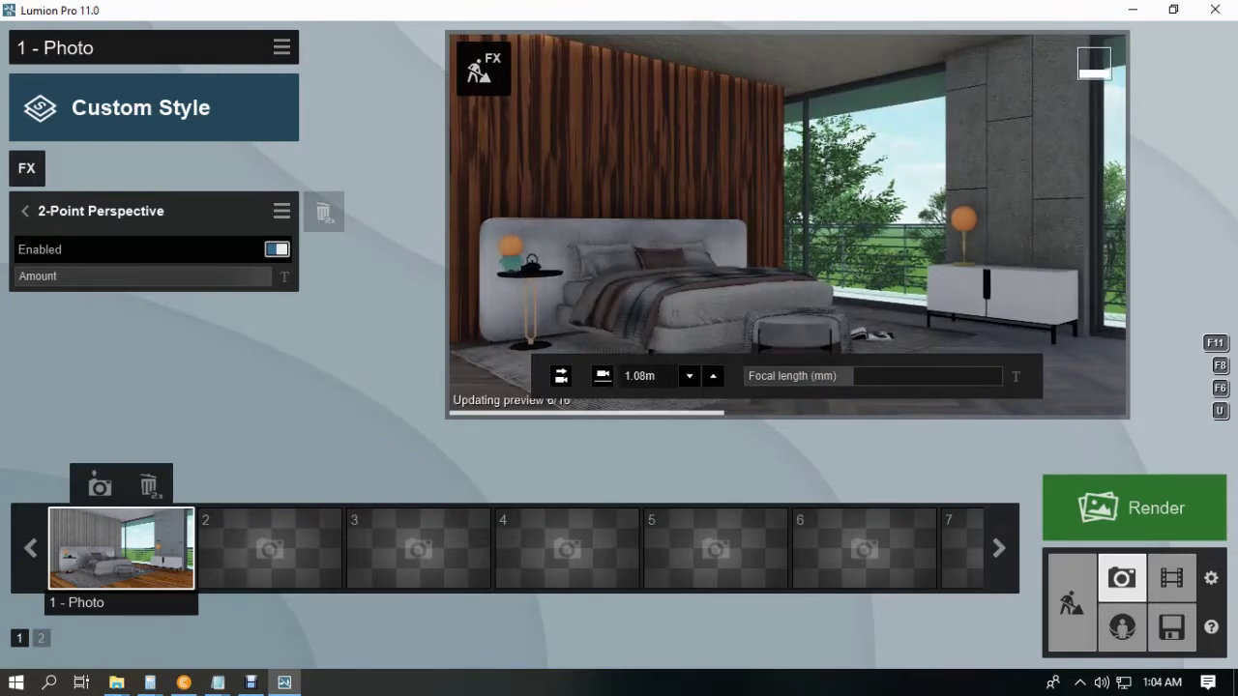
pyautogui.click(100, 485)
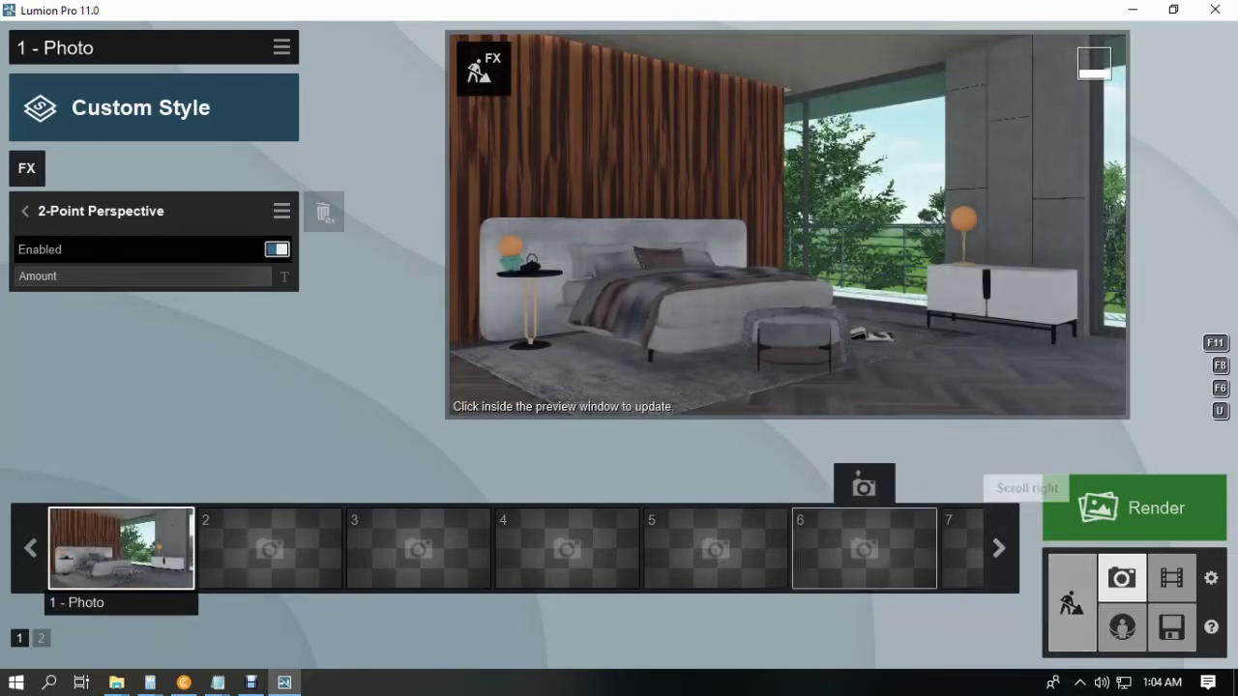
# Step: Try another camera framing with a 36.6 mm focal length for photo 1, and restore the stored camera
pyautogui.scroll(-3, 787, 225)
pyautogui.scroll(2, 787, 226)
pyautogui.moveTo(787, 226)
pyautogui.mouseDown(button='right')
pyautogui.moveTo(762, 219)
pyautogui.moveTo(791, 224)
pyautogui.mouseUp(button='right')
pyautogui.scroll(1, 787, 225)
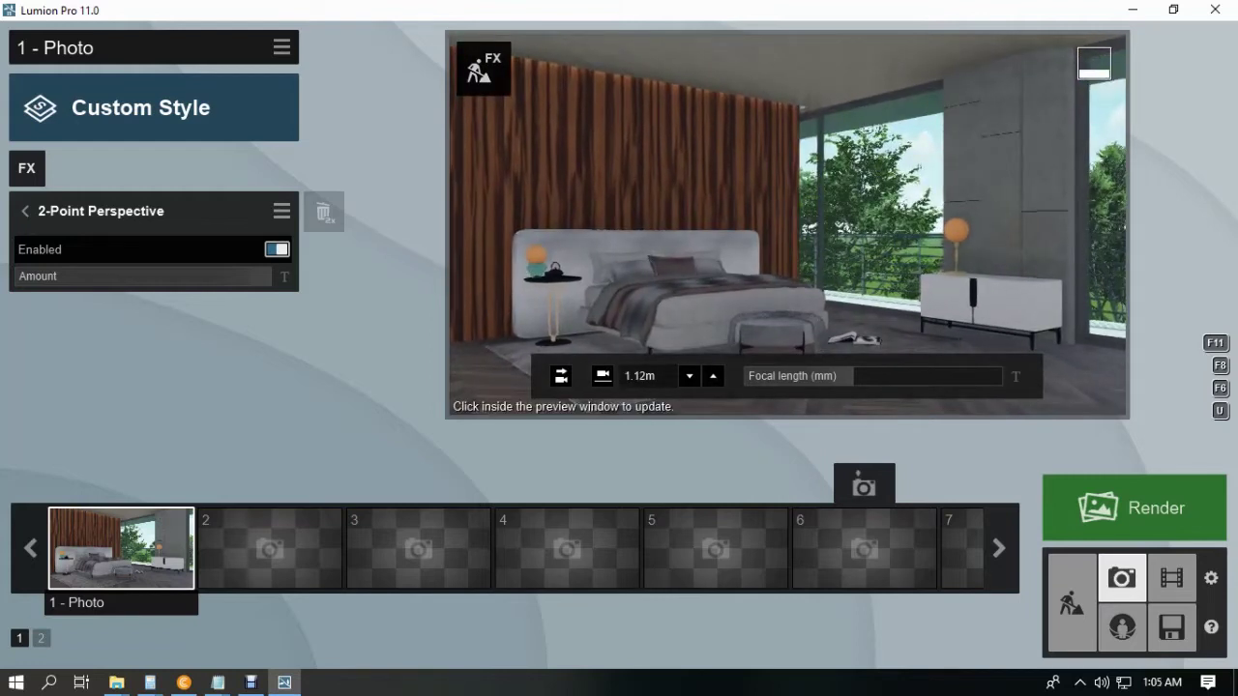
pyautogui.press('d')
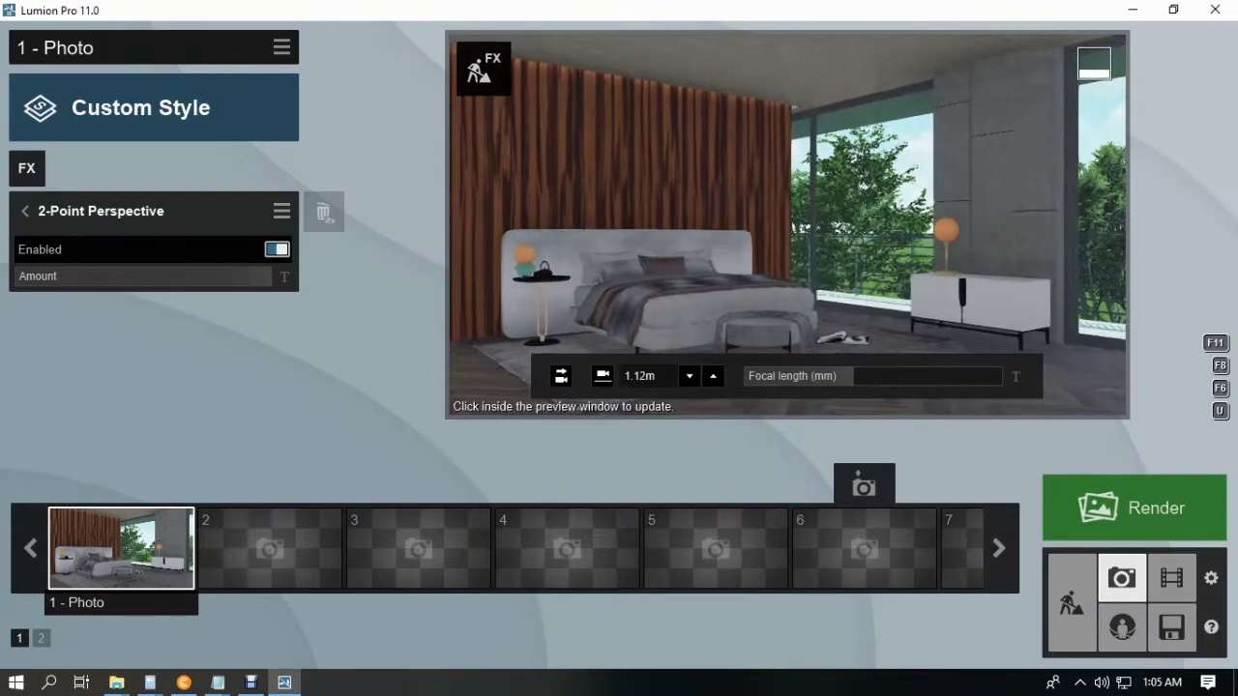
pyautogui.moveTo(856, 376); pyautogui.dragTo(862, 376)
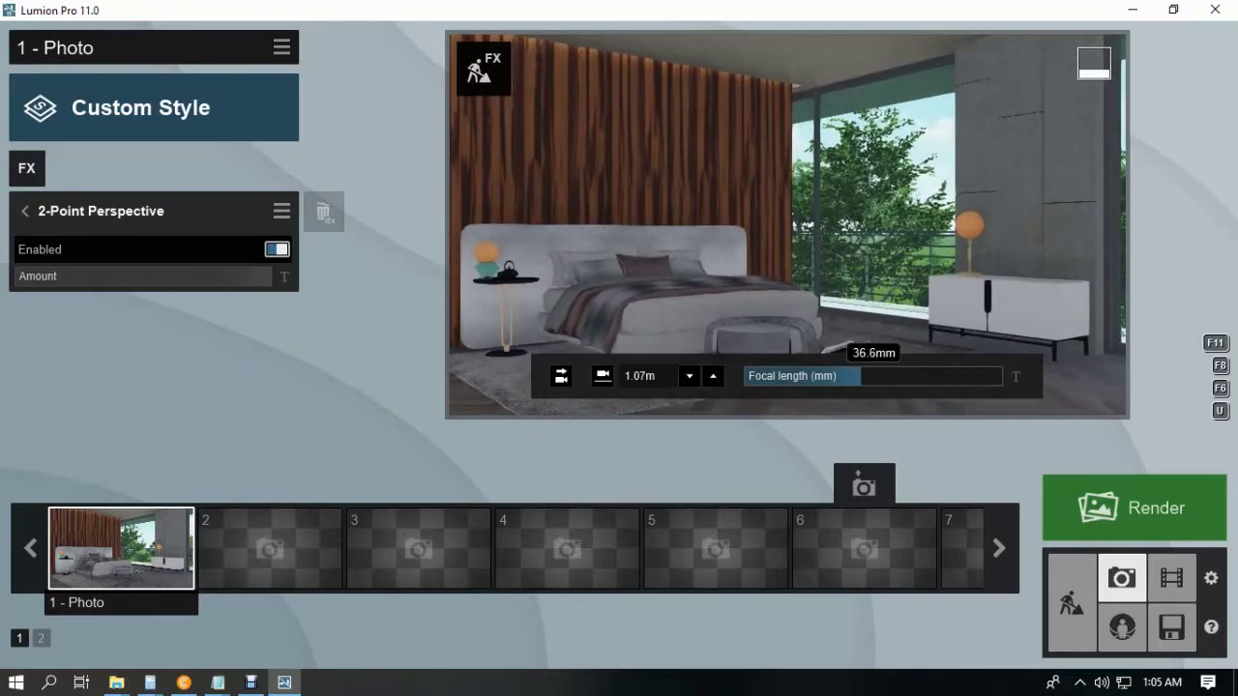
pyautogui.click(121, 548)
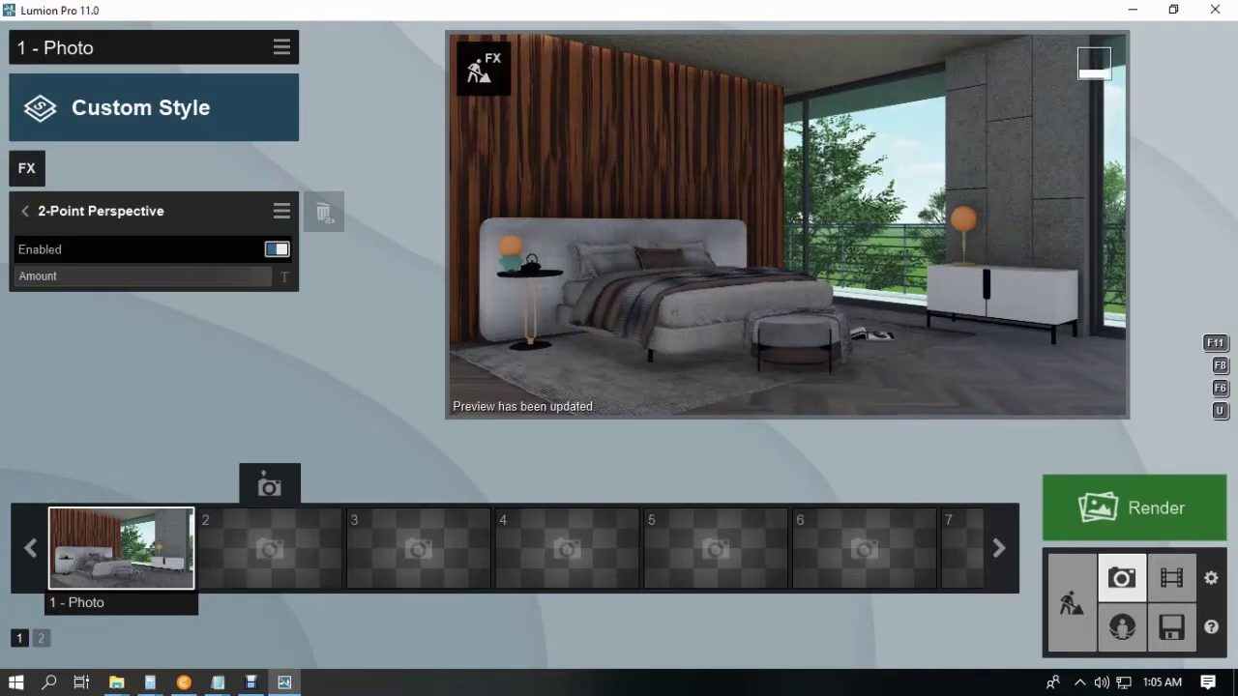
# Step: Return to build mode and place a Line Light at the top of the concrete accent wall
pyautogui.click(1071, 602)
pyautogui.moveTo(619, 346); pyautogui.dragTo(633, 280, button='right')
pyautogui.press('w')
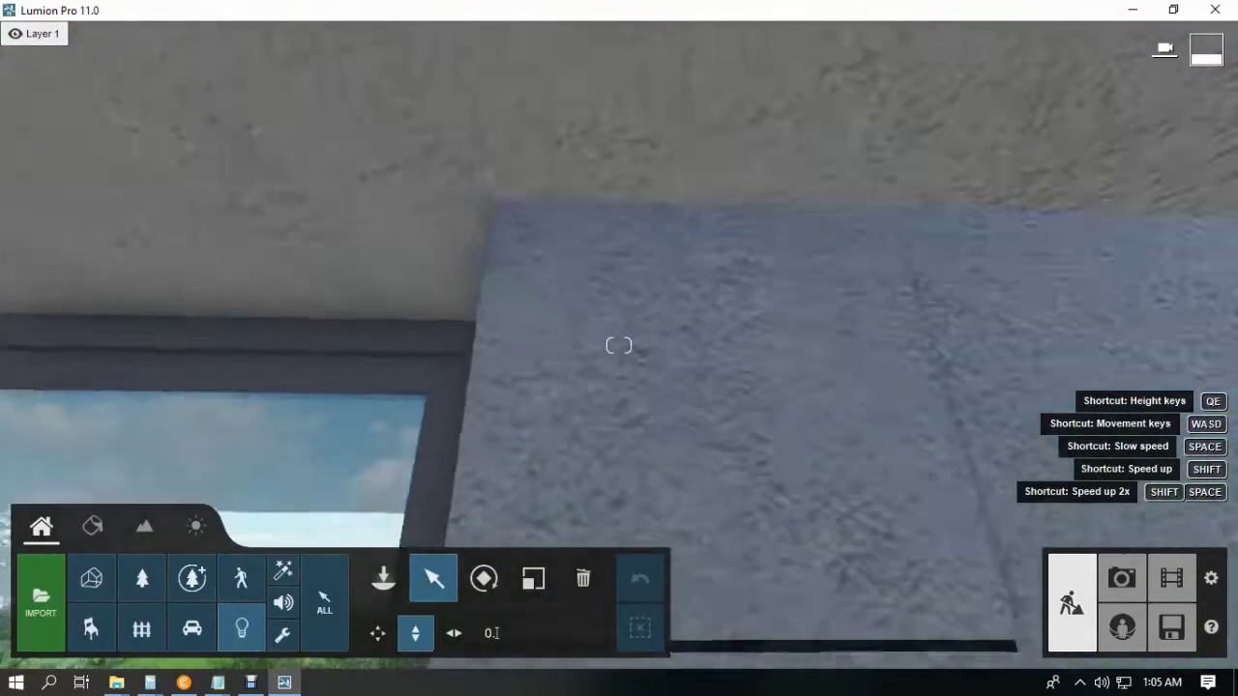
pyautogui.moveTo(619, 345); pyautogui.dragTo(639, 324, button='right')
pyautogui.press('s')
pyautogui.click(242, 628)
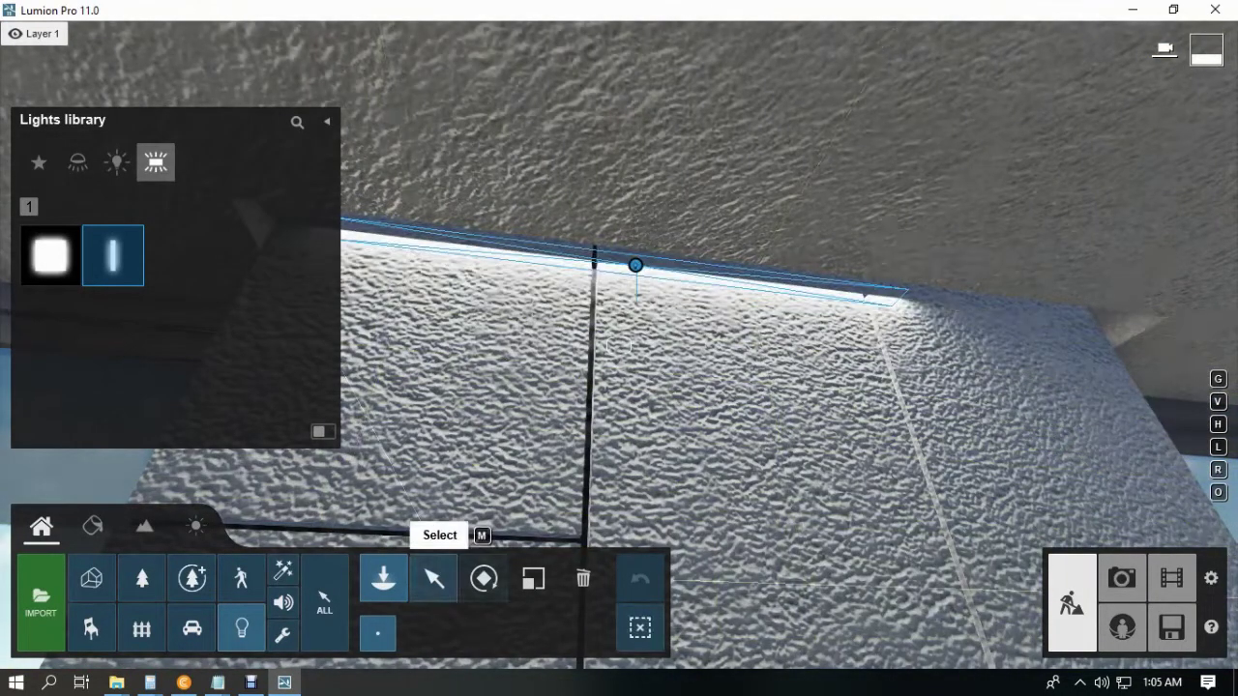
# Step: Move the accent wall's line light toward the ceiling and centre it over the wall
pyautogui.click(433, 579)
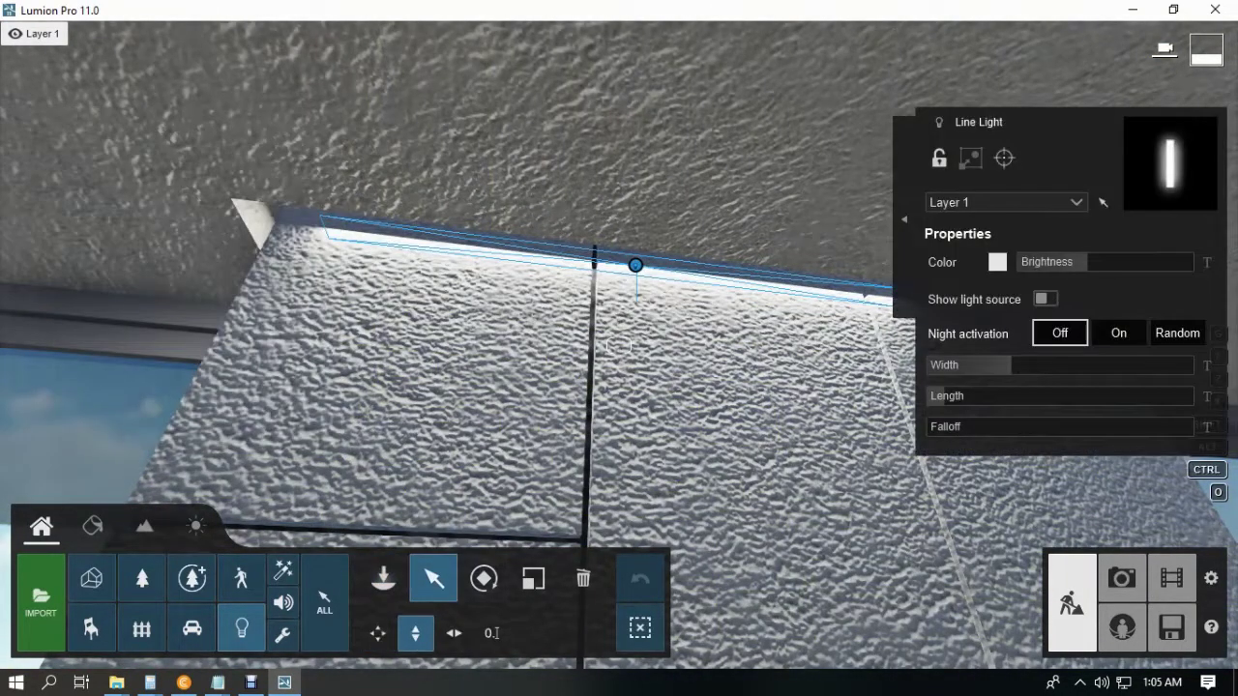
pyautogui.moveTo(635, 242); pyautogui.dragTo(635, 197)
pyautogui.press('s')
pyautogui.moveTo(636, 196)
pyautogui.mouseDown(button='right')
pyautogui.moveTo(715, 198)
pyautogui.moveTo(648, 201)
pyautogui.mouseUp(button='right')
pyautogui.moveTo(561, 355); pyautogui.dragTo(606, 380)
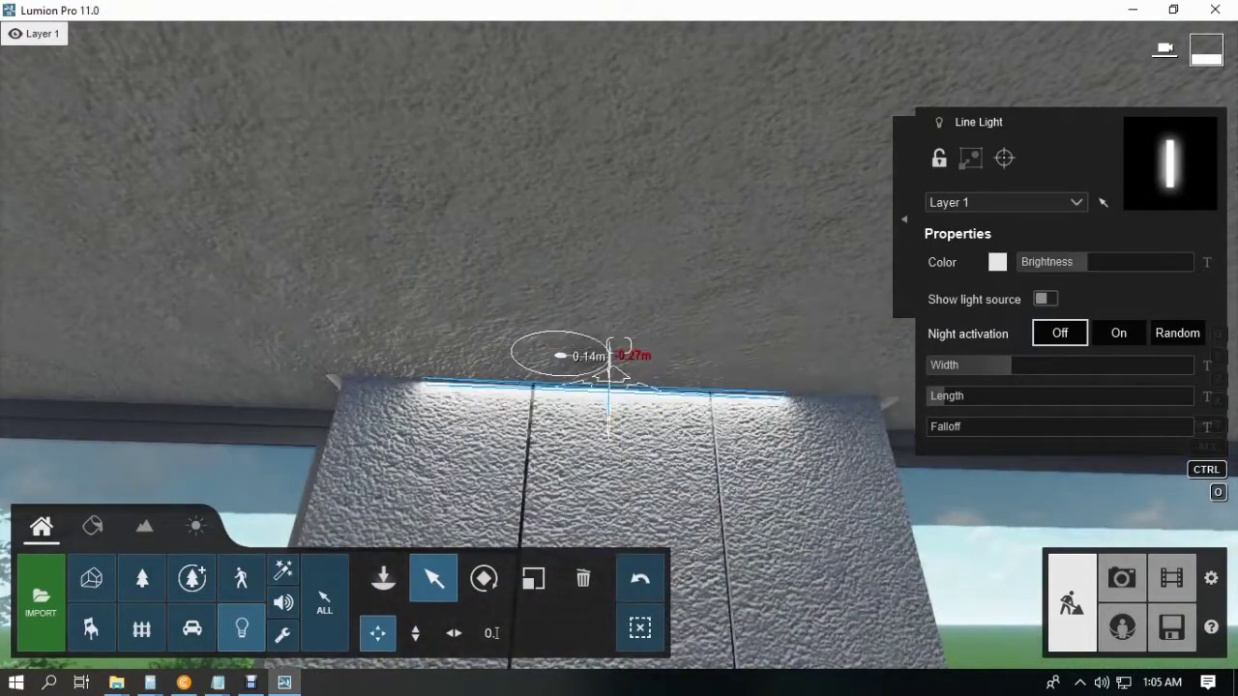
# Step: Fine-tune the height of the line light at the ceiling edge above the accent wall
pyautogui.press('w')
pyautogui.moveTo(605, 380); pyautogui.dragTo(629, 339, button='right')
pyautogui.press('h')
pyautogui.press('s')
pyautogui.moveTo(580, 289)
pyautogui.mouseDown()
pyautogui.moveTo(581, 271)
pyautogui.moveTo(581, 311)
pyautogui.mouseUp()
# Step: Widen the accent wall's line light to about 1.4 m, increase its falloff, and check it in the photo view
pyautogui.press('d')
pyautogui.moveTo(581, 312); pyautogui.dragTo(677, 345, button='right')
pyautogui.press('a')
pyautogui.press('s')
pyautogui.press('d')
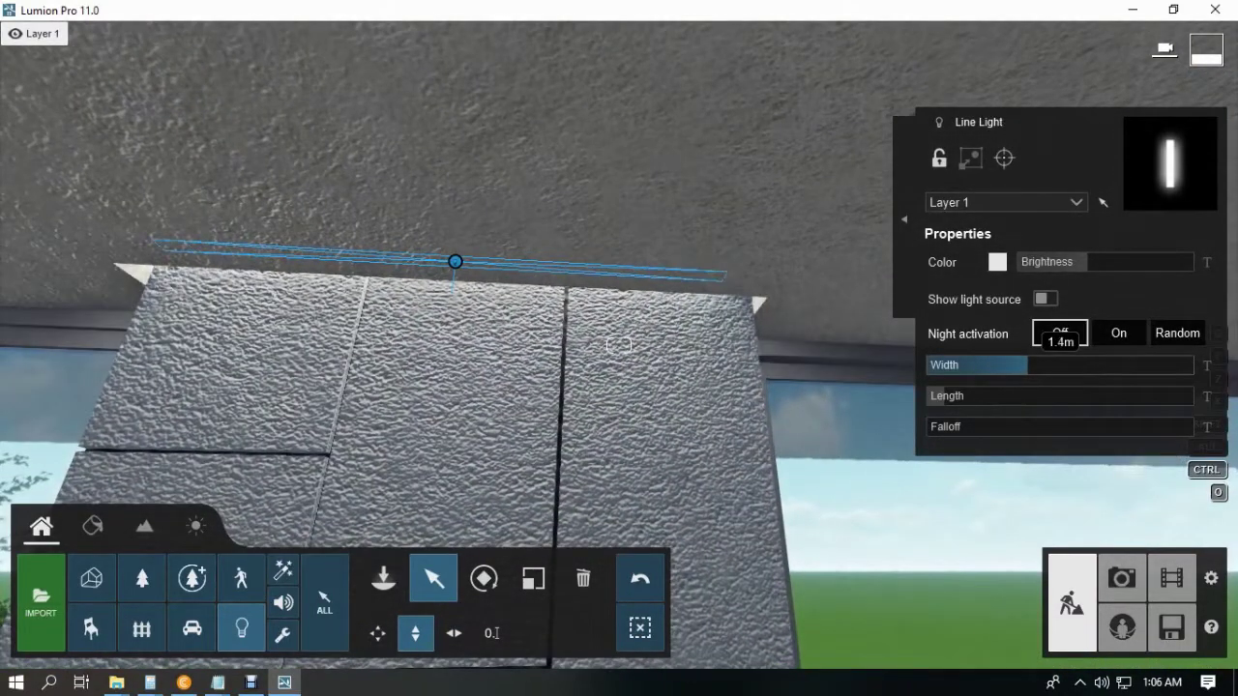
pyautogui.moveTo(973, 426); pyautogui.dragTo(1055, 426)
pyautogui.moveTo(619, 346); pyautogui.dragTo(542, 435, button='right')
pyautogui.press('s')
pyautogui.click(1121, 578)
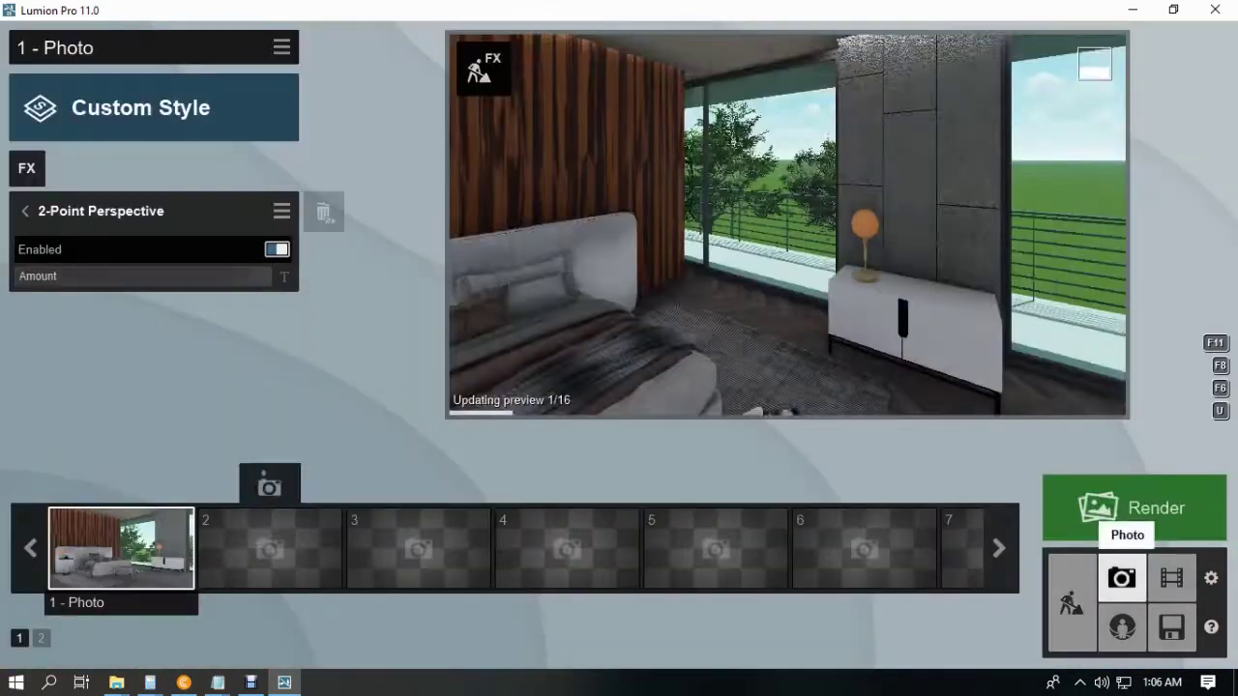
# Step: Return to build mode, adjust the colour of the accent wall's line light, and preview photo 1 again
pyautogui.click(1069, 580)
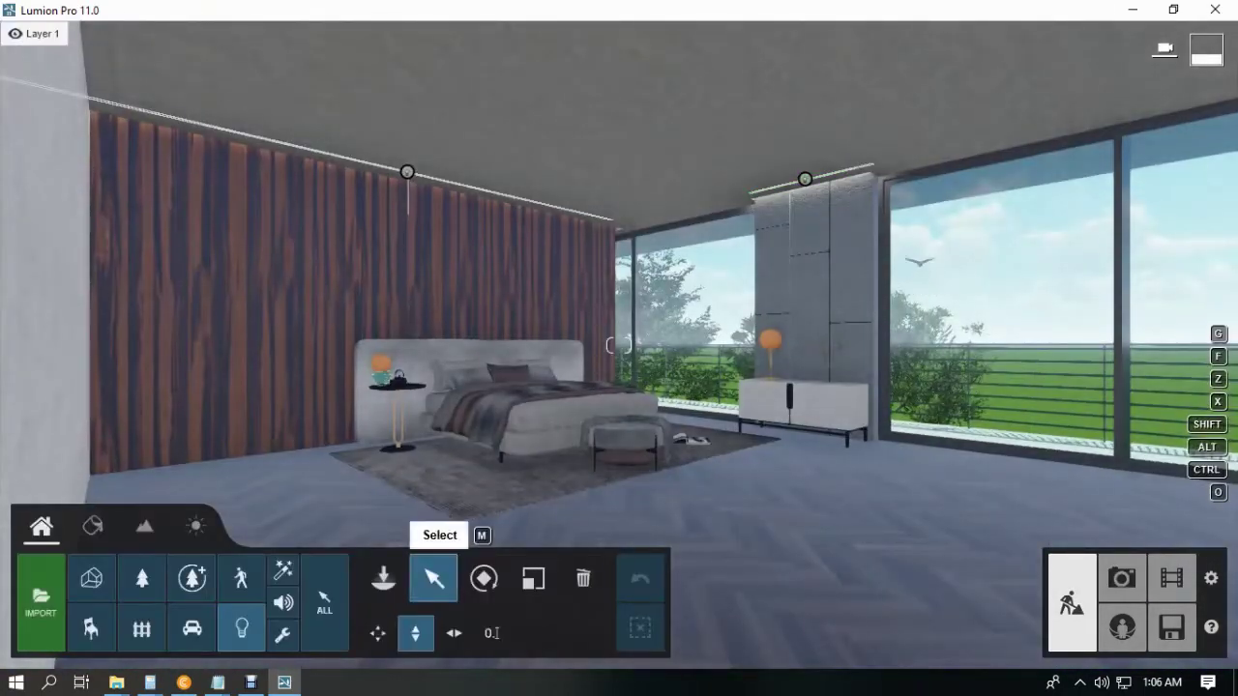
pyautogui.click(805, 179)
pyautogui.click(997, 262)
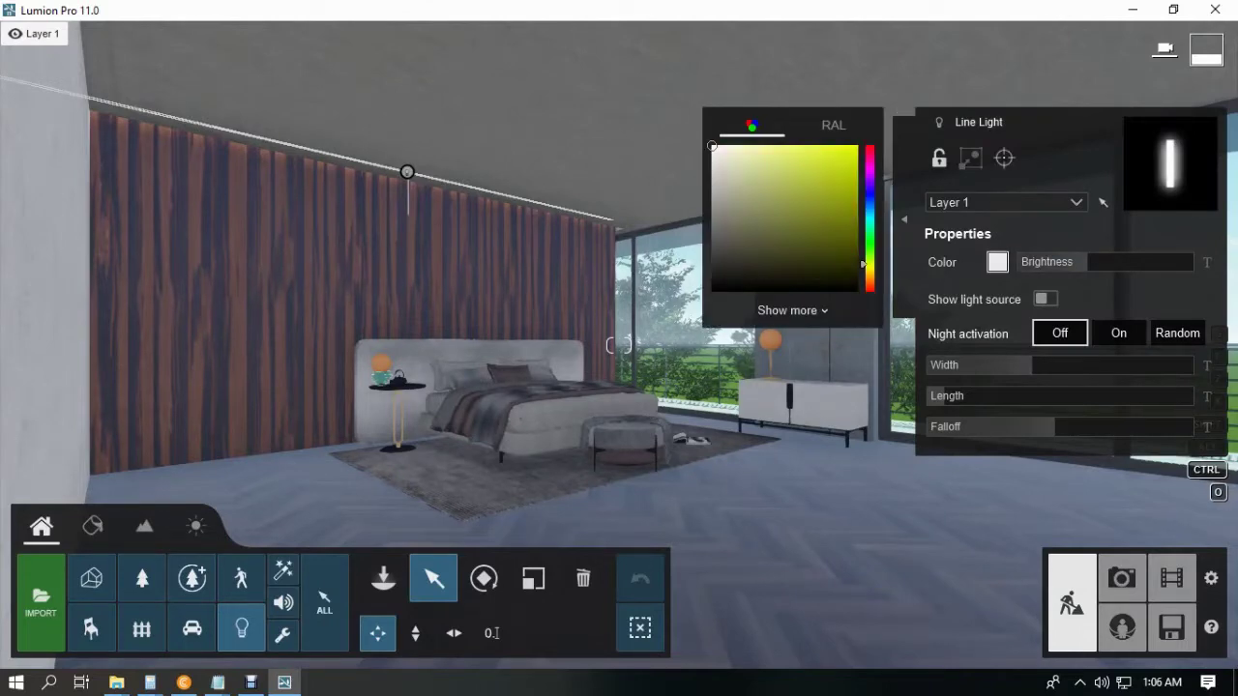
pyautogui.moveTo(619, 345); pyautogui.dragTo(619, 345, button='right')
pyautogui.click(1122, 578)
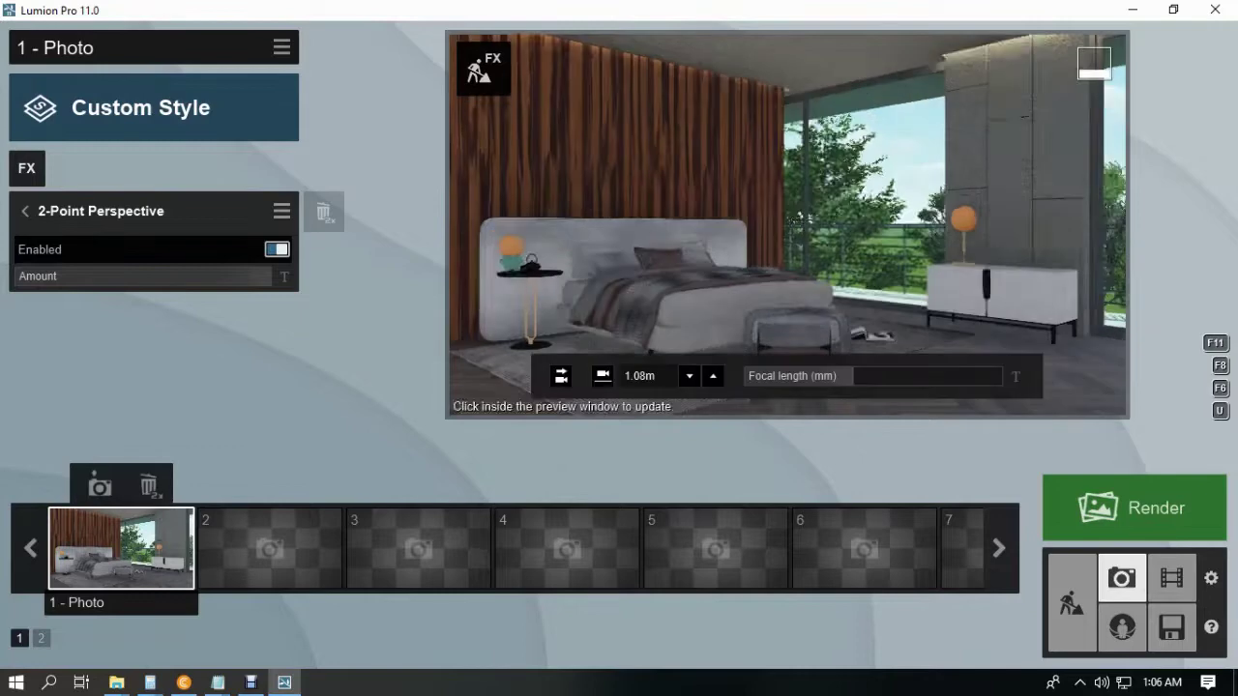
# Step: Assign the Standard material to the lamp globes, with a white colour and a slight emissive glow
pyautogui.click(1071, 603)
pyautogui.hotkey('shift', 'w')
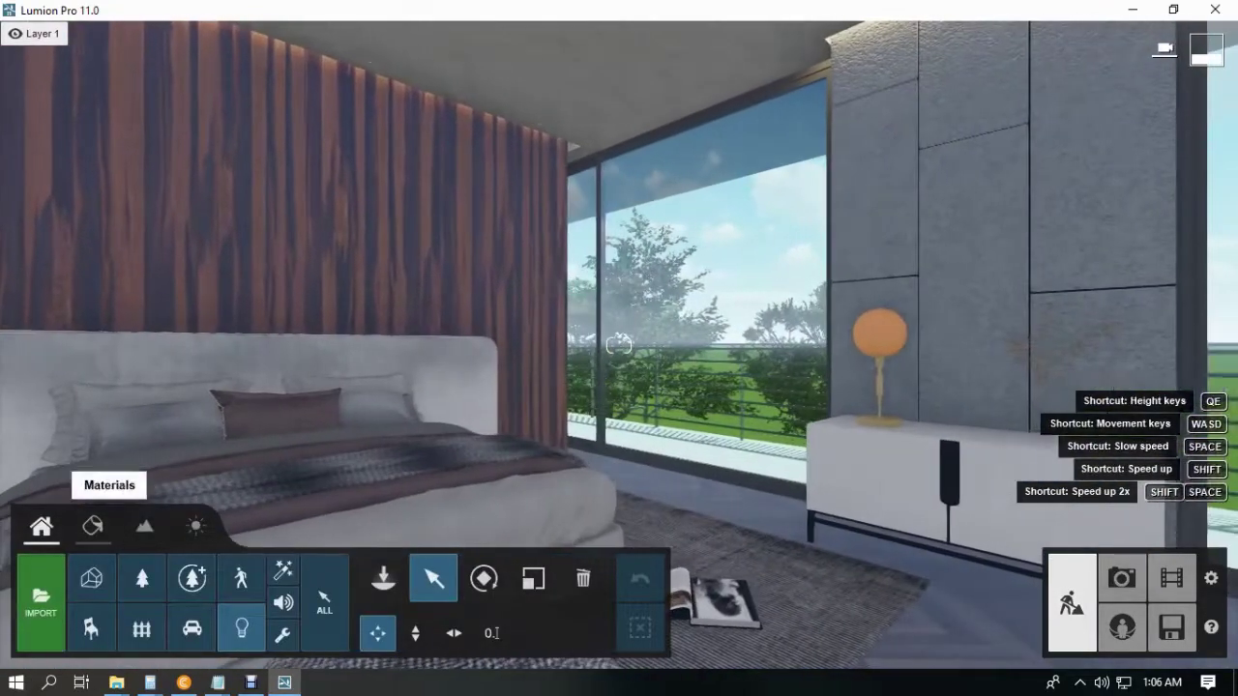
pyautogui.click(93, 525)
pyautogui.click(879, 334)
pyautogui.click(58, 304)
pyautogui.click(197, 493)
pyautogui.click(156, 493)
pyautogui.click(245, 320)
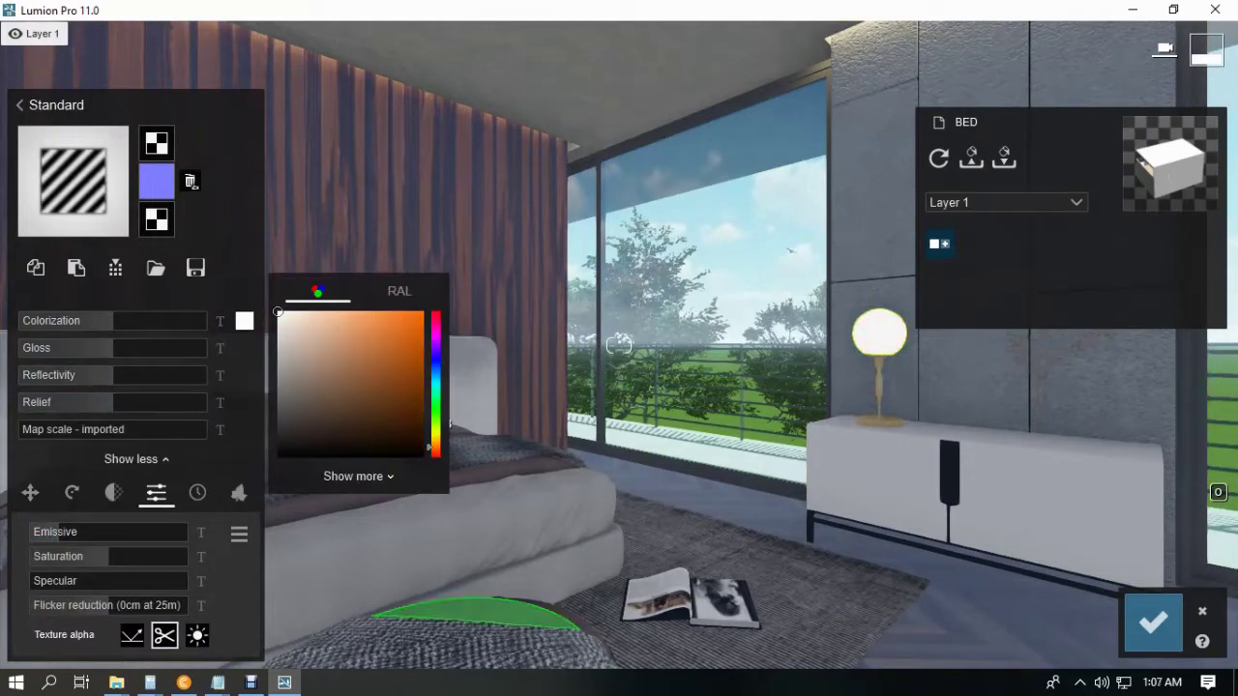
pyautogui.moveTo(59, 532); pyautogui.dragTo(52, 531)
# Step: Recolour the Interior Glass 002 base of the bedside lamp to black
pyautogui.moveTo(387, 319); pyautogui.dragTo(37, 268, button='right')
pyautogui.press('w')
pyautogui.moveTo(619, 346); pyautogui.dragTo(633, 280, button='right')
pyautogui.press('q')
pyautogui.click(789, 490)
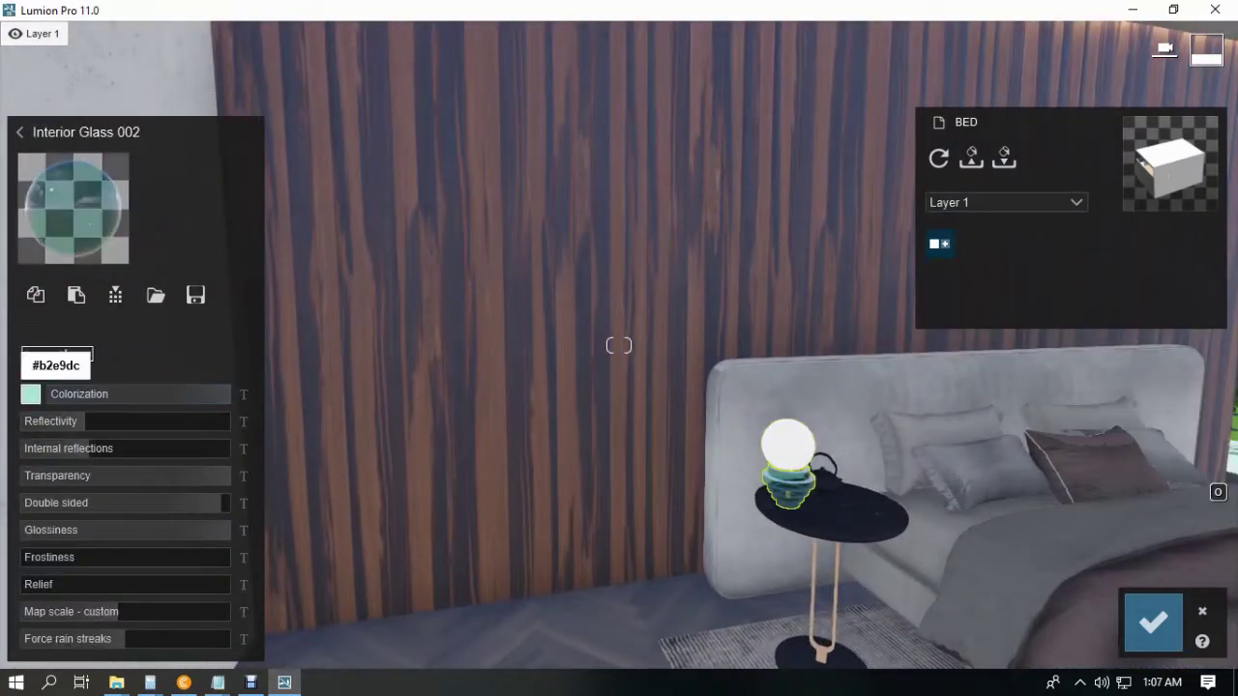
pyautogui.click(31, 395)
pyautogui.click(280, 418)
pyautogui.click(1152, 623)
# Step: Assign the Standard material to the bedside table's marble top, with stronger relief
pyautogui.click(866, 517)
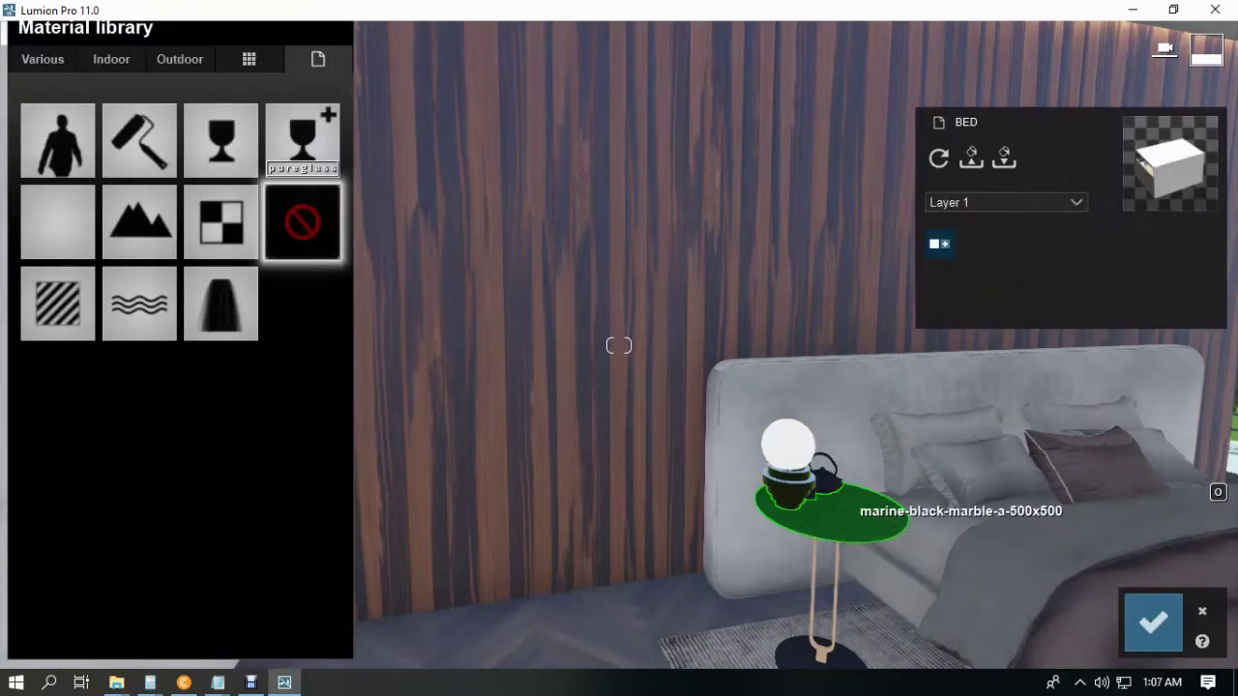
pyautogui.click(59, 222)
pyautogui.moveTo(147, 402); pyautogui.dragTo(169, 402)
# Step: Assign the Standard material to the kettle on the bedside table and paste the copied material onto the cup beside it
pyautogui.moveTo(619, 345); pyautogui.dragTo(696, 382, button='right')
pyautogui.press('e')
pyautogui.press('q')
pyautogui.press('w')
pyautogui.click(518, 411)
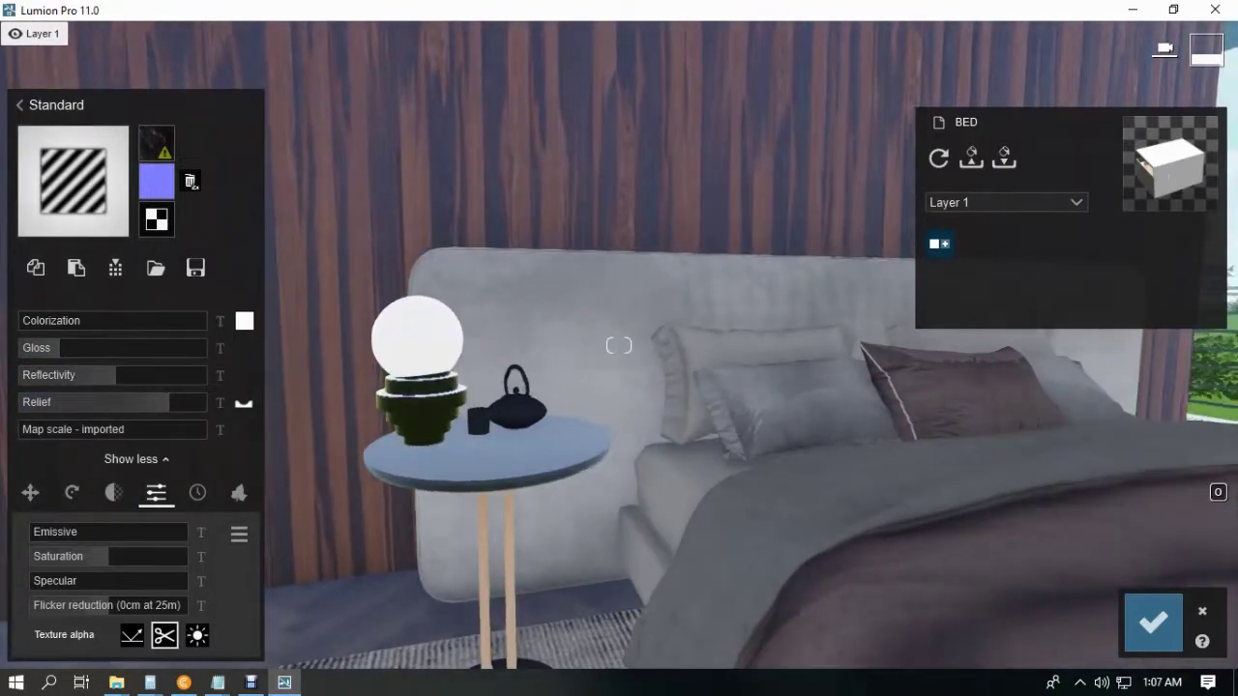
pyautogui.click(59, 304)
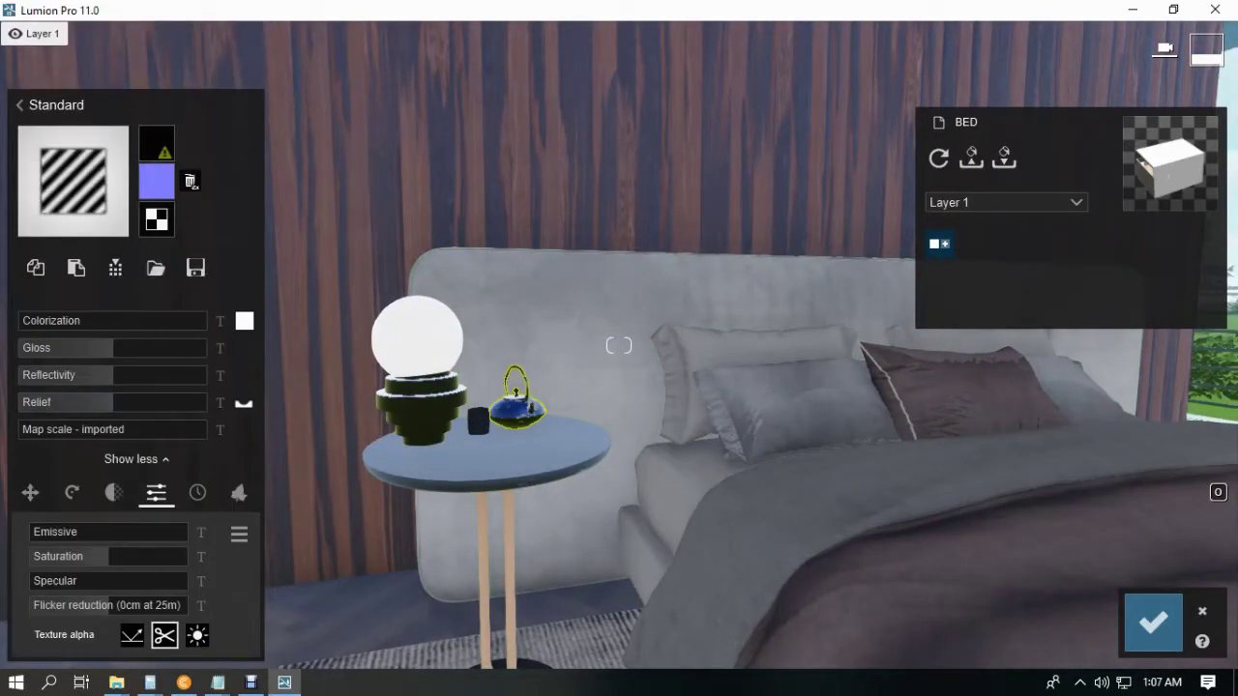
pyautogui.click(479, 424)
pyautogui.click(59, 304)
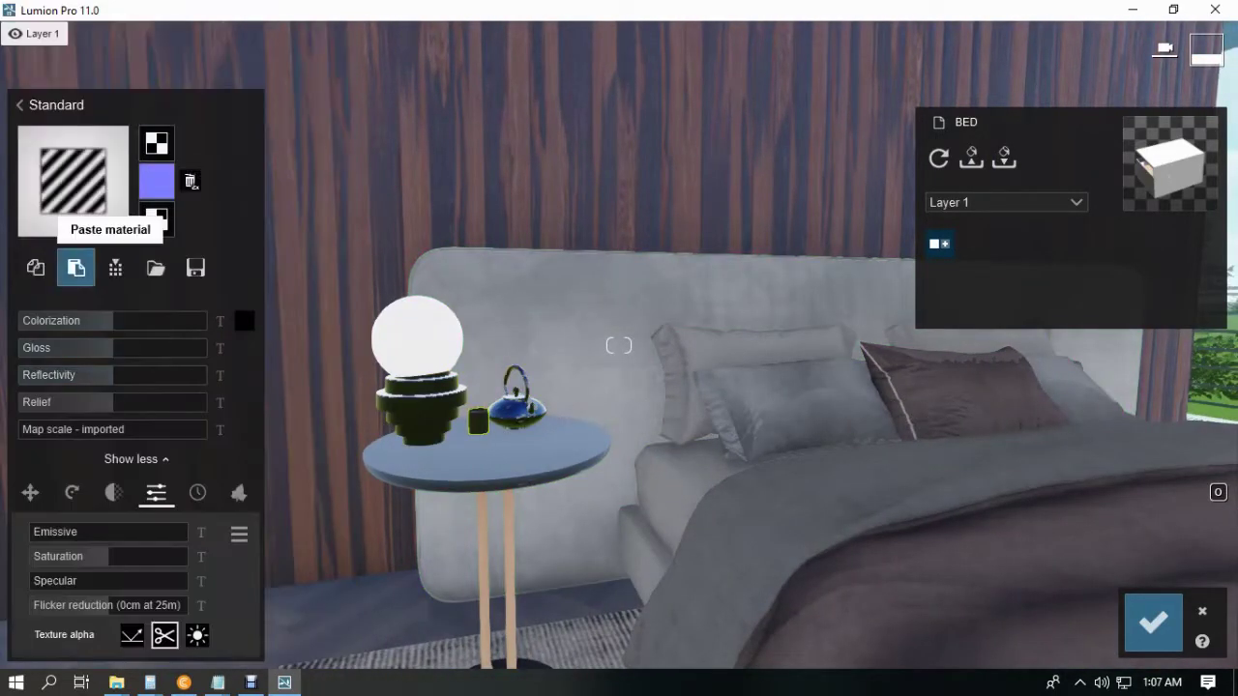
pyautogui.click(76, 268)
# Step: Apply the AgedGold metal material to the bedside table's legs
pyautogui.moveTo(526, 459); pyautogui.dragTo(514, 502, button='right')
pyautogui.click(513, 504)
pyautogui.click(42, 59)
pyautogui.click(181, 165)
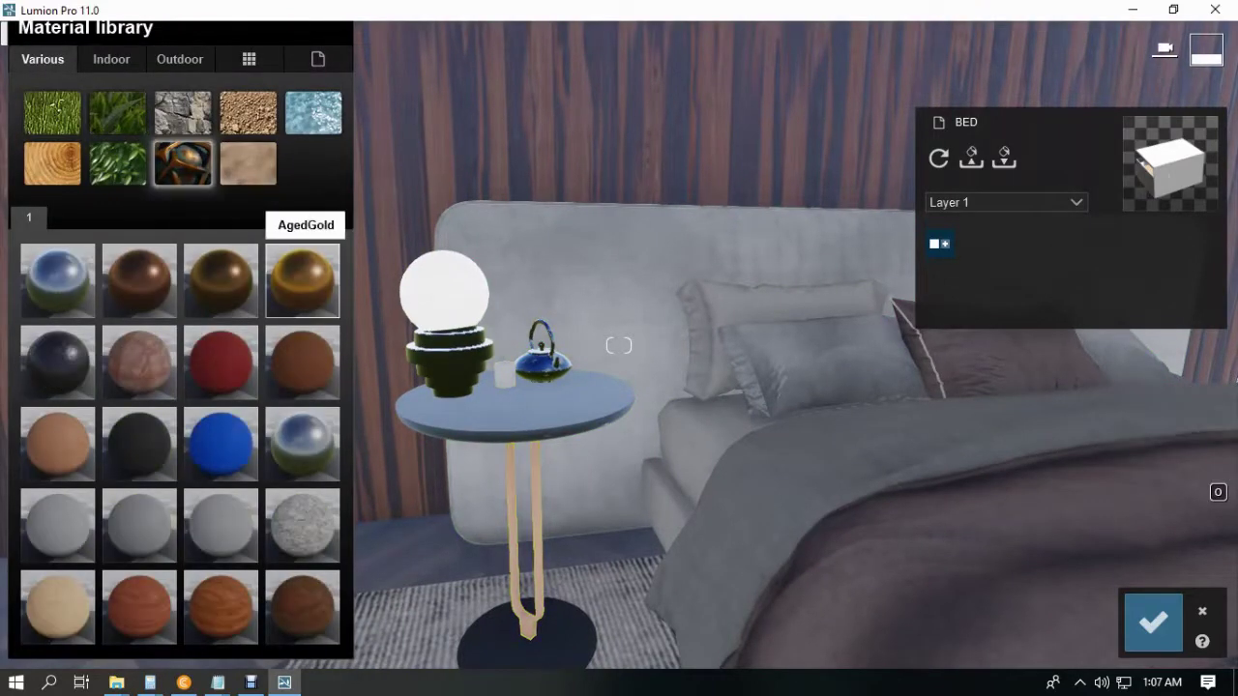
pyautogui.click(304, 274)
# Step: Assign the Standard material to the bedside table's round base and the small bracket under its top
pyautogui.moveTo(513, 164); pyautogui.dragTo(522, 198, button='right')
pyautogui.click(522, 198)
pyautogui.click(59, 222)
pyautogui.click(527, 462)
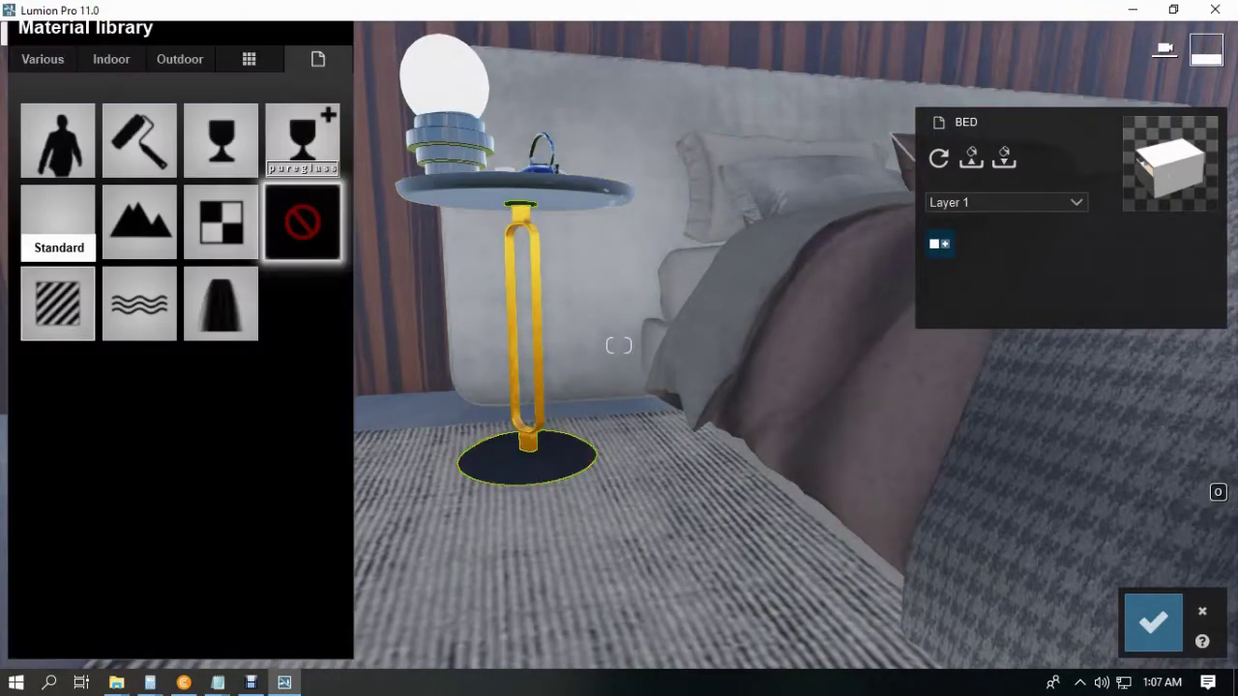
pyautogui.click(58, 222)
# Step: Assign the Standard material to the striped rug, with minimal gloss and reflectivity and increased relief
pyautogui.moveTo(619, 346); pyautogui.dragTo(619, 346, button='right')
pyautogui.click(545, 435)
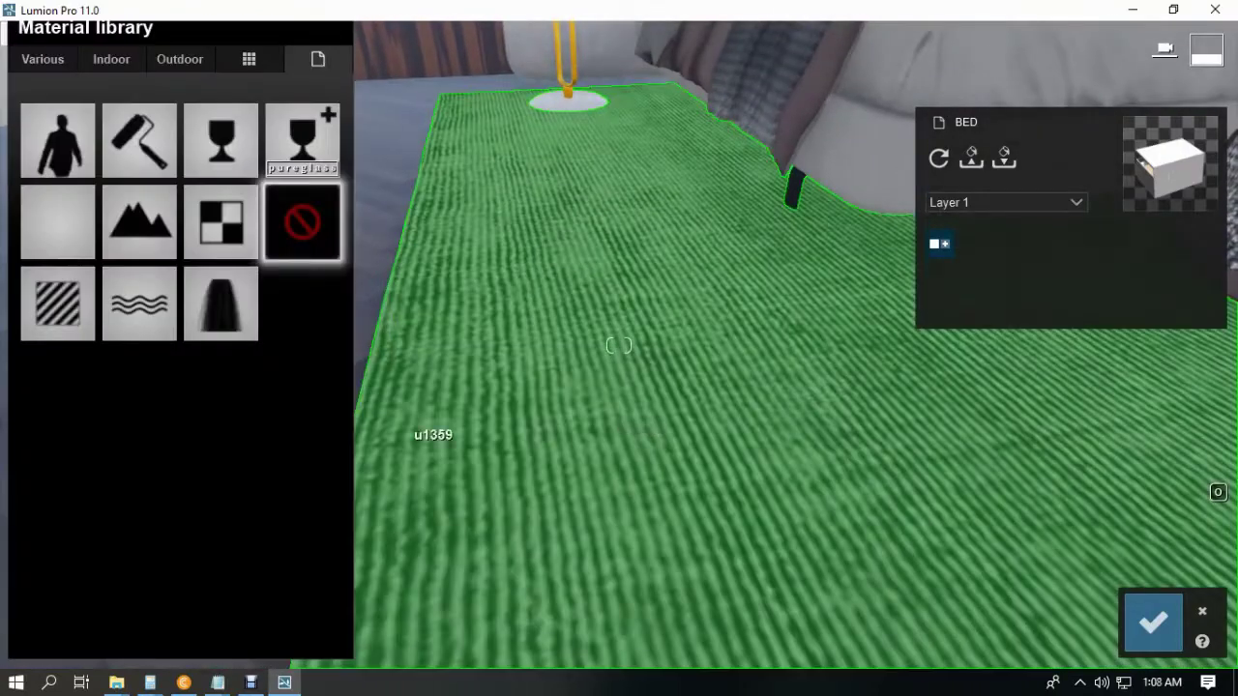
pyautogui.click(58, 222)
pyautogui.click(29, 348)
pyautogui.click(29, 375)
pyautogui.moveTo(113, 402); pyautogui.dragTo(160, 402)
pyautogui.moveTo(179, 406); pyautogui.dragTo(197, 493, button='right')
pyautogui.click(197, 493)
# Step: Assign the Standard material to the stool's grey upholstery, with very low gloss and reflectivity and increased relief
pyautogui.moveTo(619, 465); pyautogui.dragTo(740, 362, button='right')
pyautogui.click(741, 363)
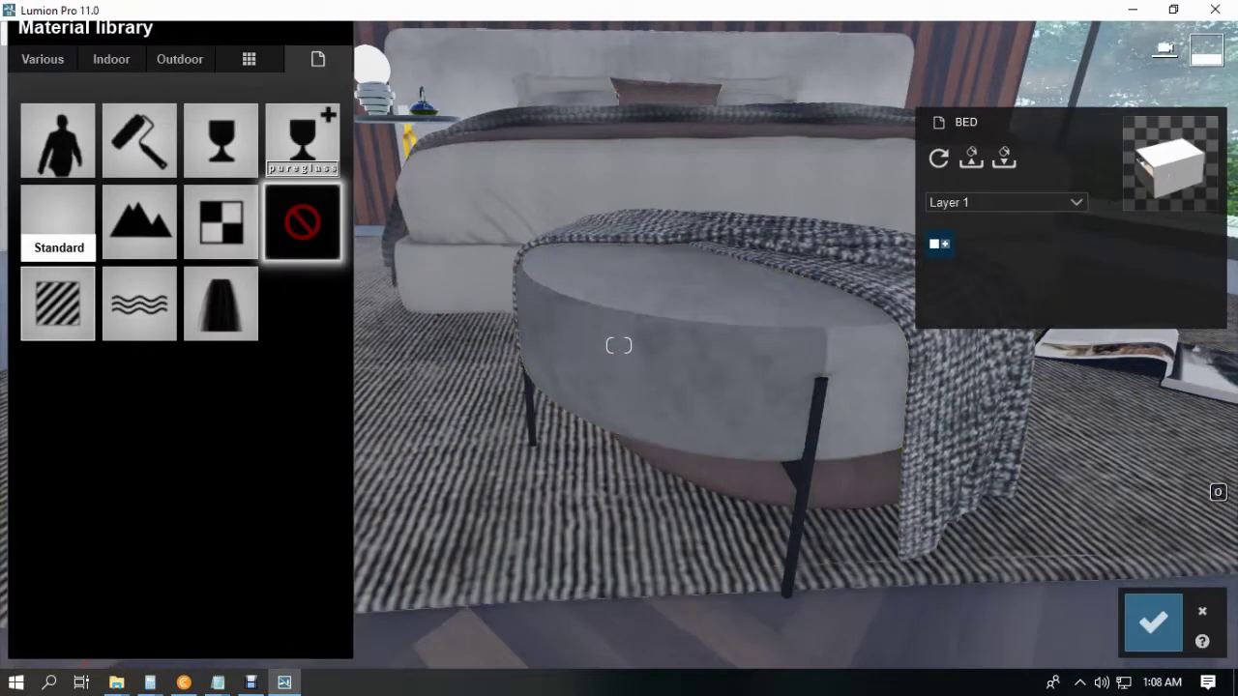
pyautogui.click(58, 222)
pyautogui.moveTo(112, 347); pyautogui.dragTo(29, 347)
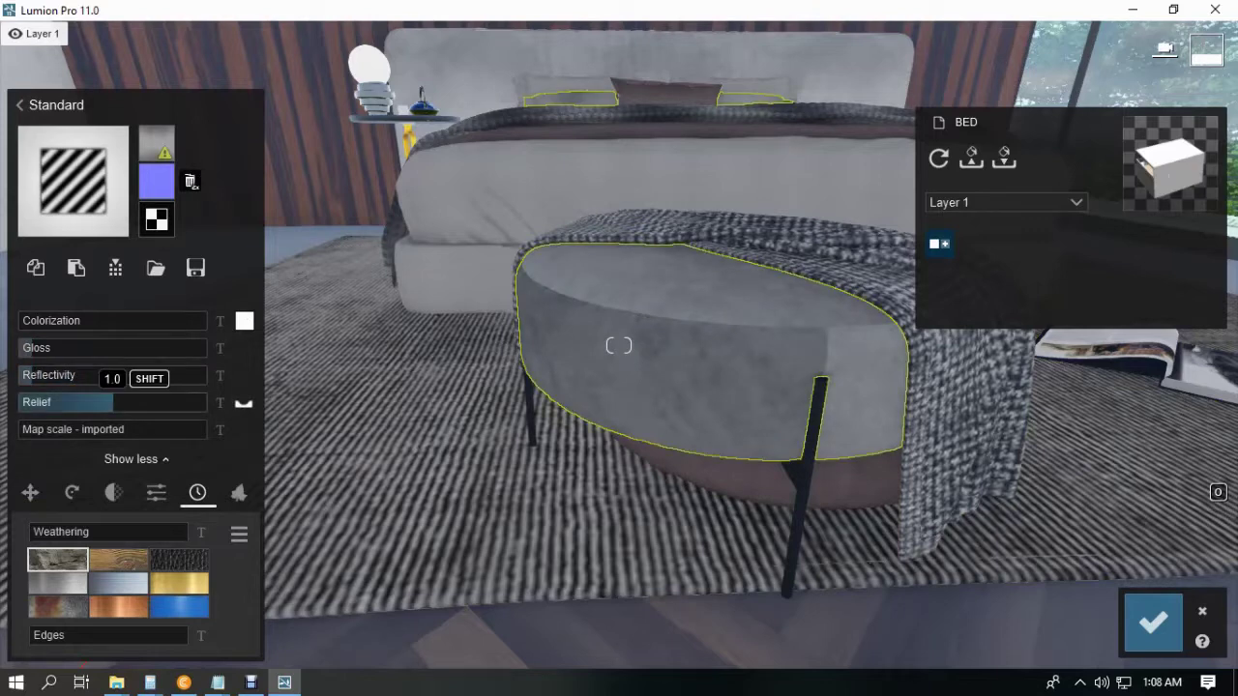
pyautogui.click(157, 144)
pyautogui.press('Return')
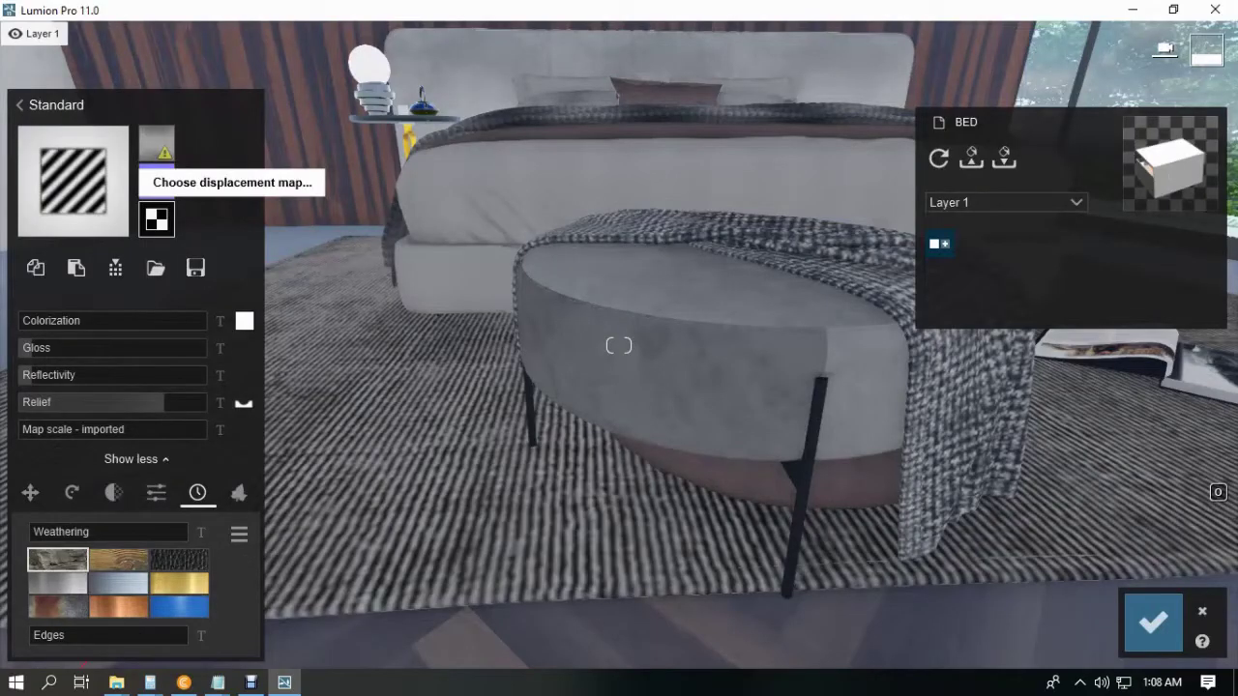
# Step: Assign the Standard material to the stool's black legs, with a gloss of about 0.4 and reduced reflectivity
pyautogui.click(810, 431)
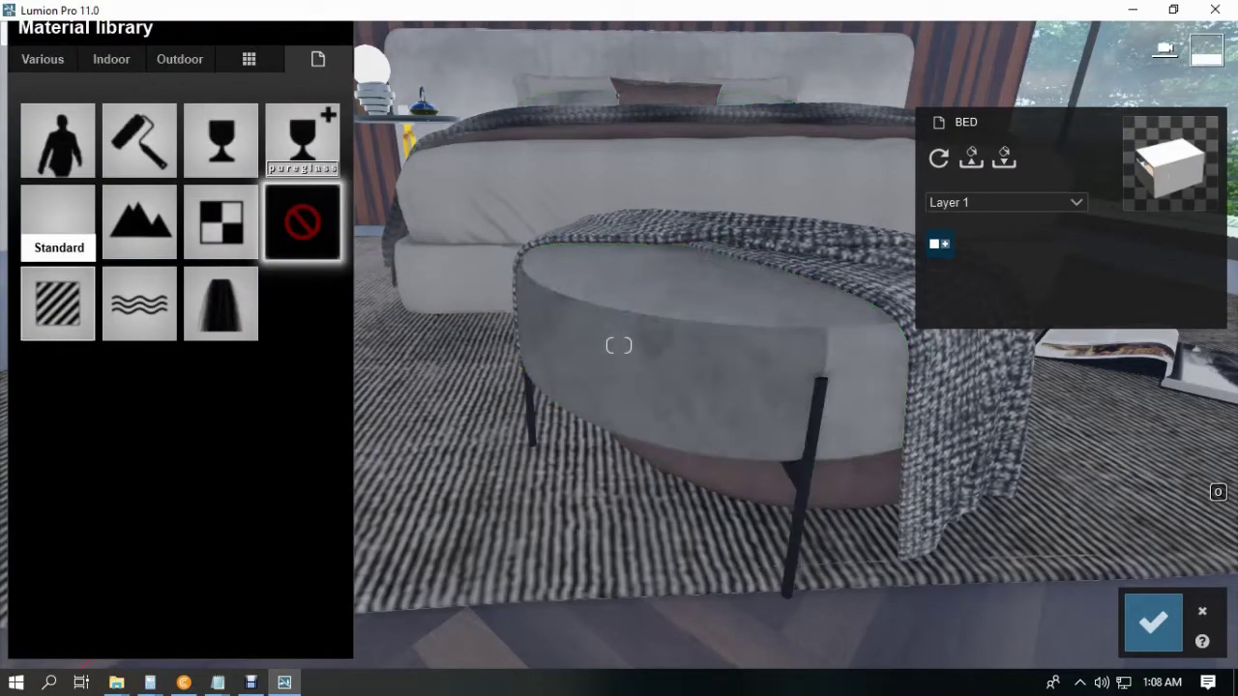
pyautogui.click(58, 227)
pyautogui.click(58, 348)
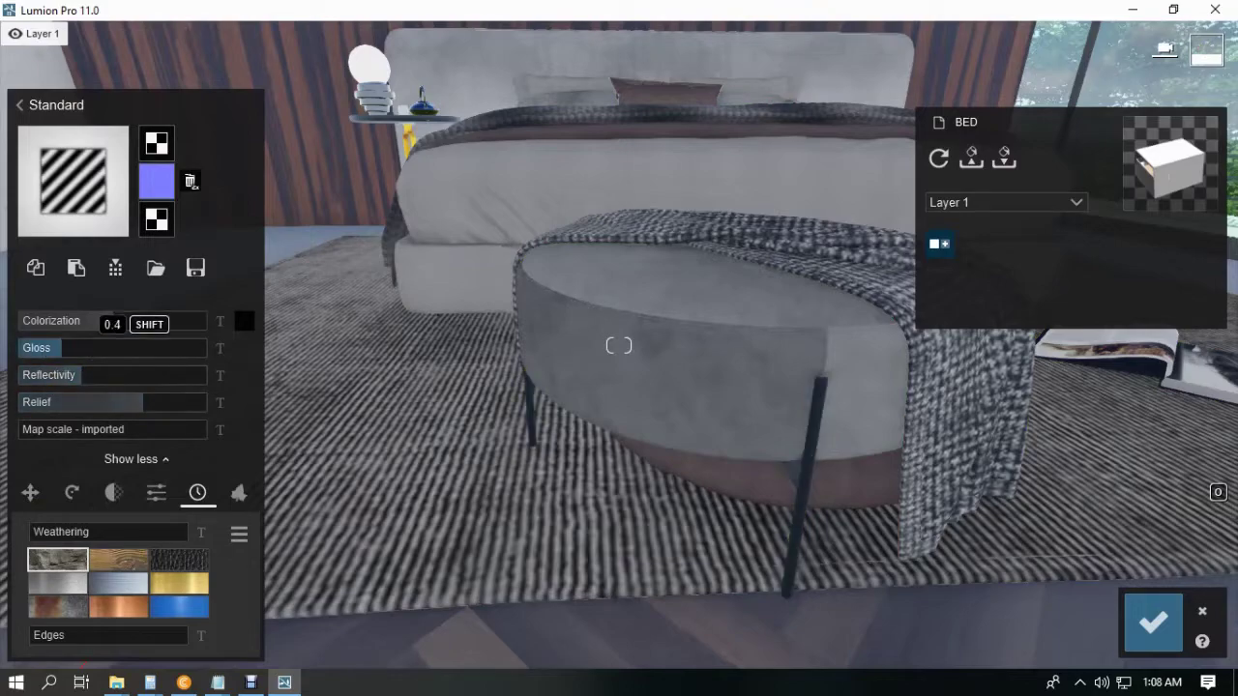
# Step: Assign the Standard material to the bed base, with reduced gloss and reflectivity and a relief of about 1.4
pyautogui.press('s')
pyautogui.moveTo(870, 600); pyautogui.dragTo(914, 580, button='right')
pyautogui.moveTo(542, 531); pyautogui.dragTo(522, 541, button='right')
pyautogui.press('q')
pyautogui.click(511, 569)
pyautogui.click(58, 227)
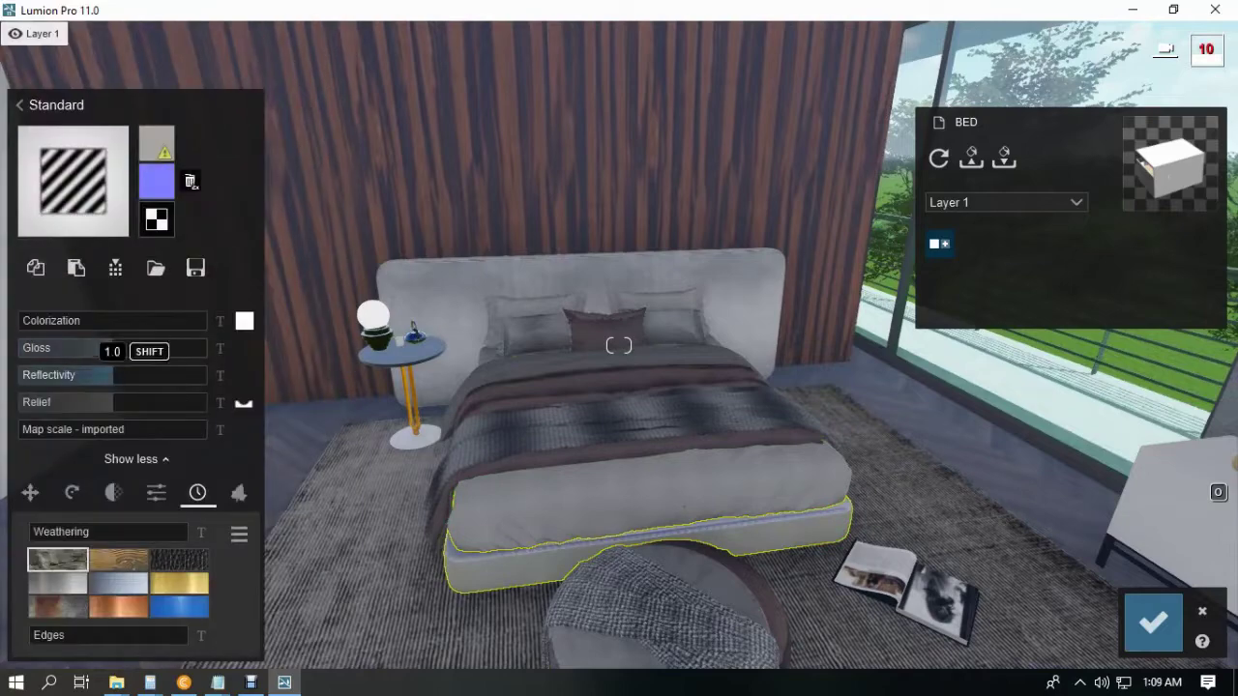
pyautogui.press('e')
pyautogui.press('w')
pyautogui.click(68, 375)
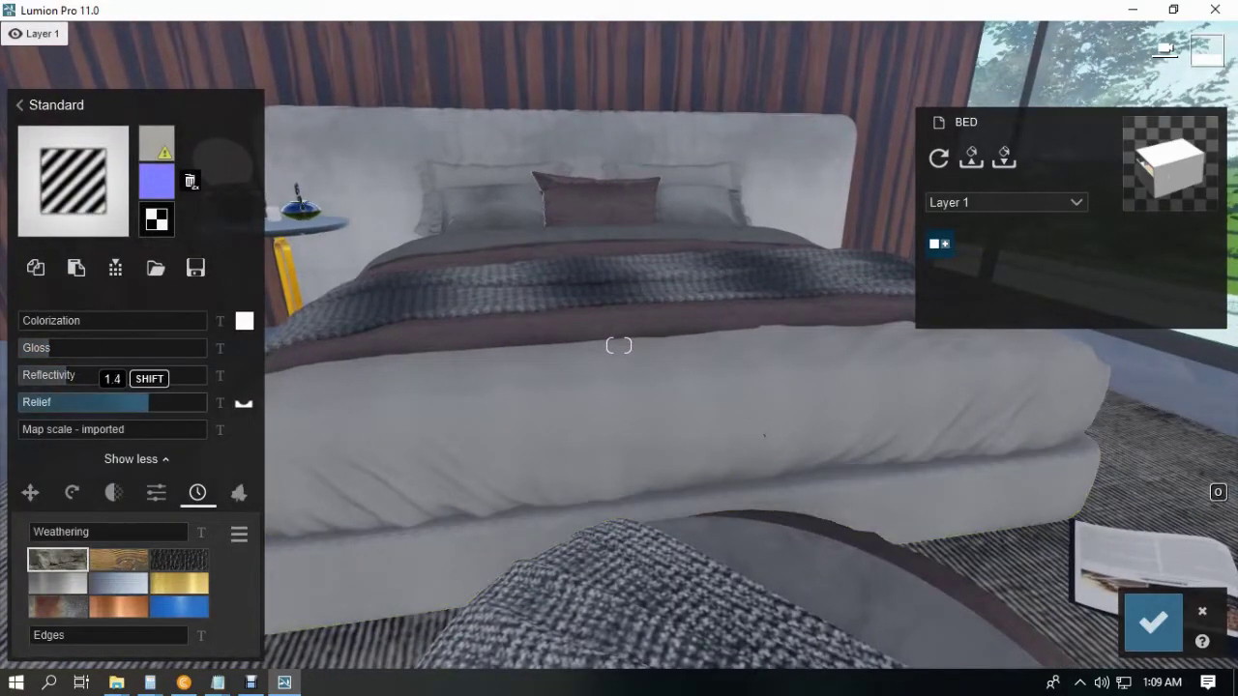
# Step: Load the BED image as the bed base's displacement map and set the displacement to about 0.1
pyautogui.click(157, 219)
pyautogui.doubleClick(212, 145)
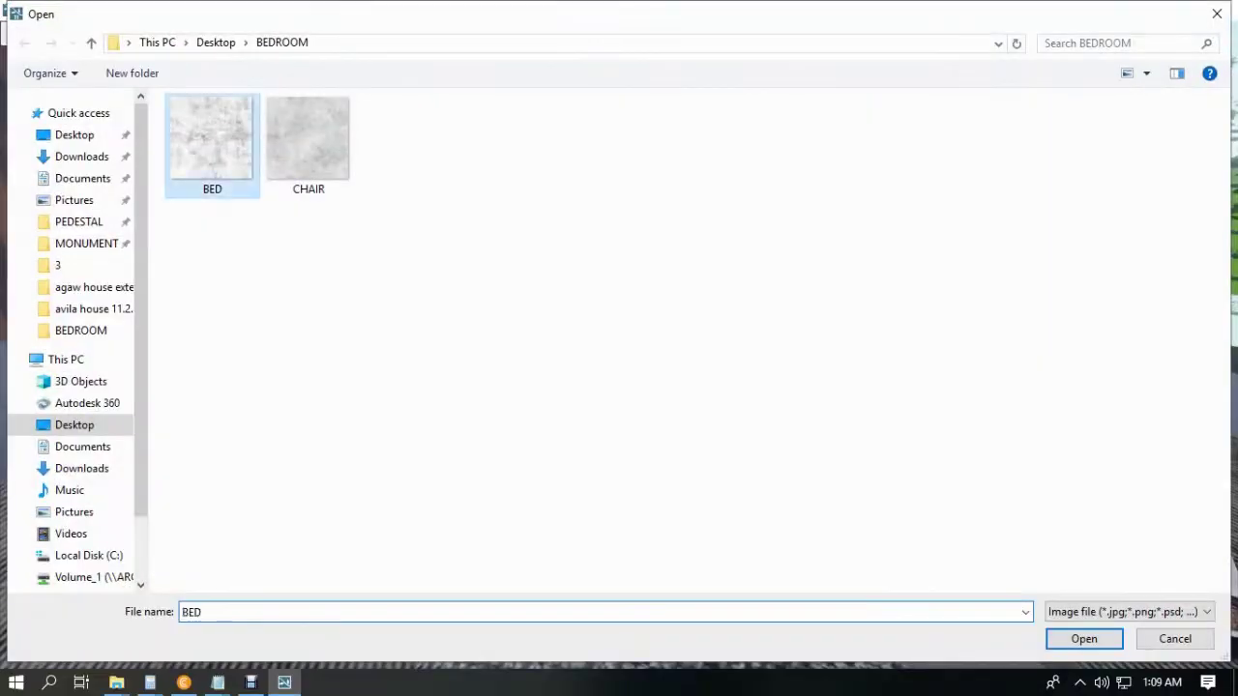
pyautogui.moveTo(575, 435); pyautogui.dragTo(484, 447, button='right')
pyautogui.press('a')
pyautogui.click(36, 402)
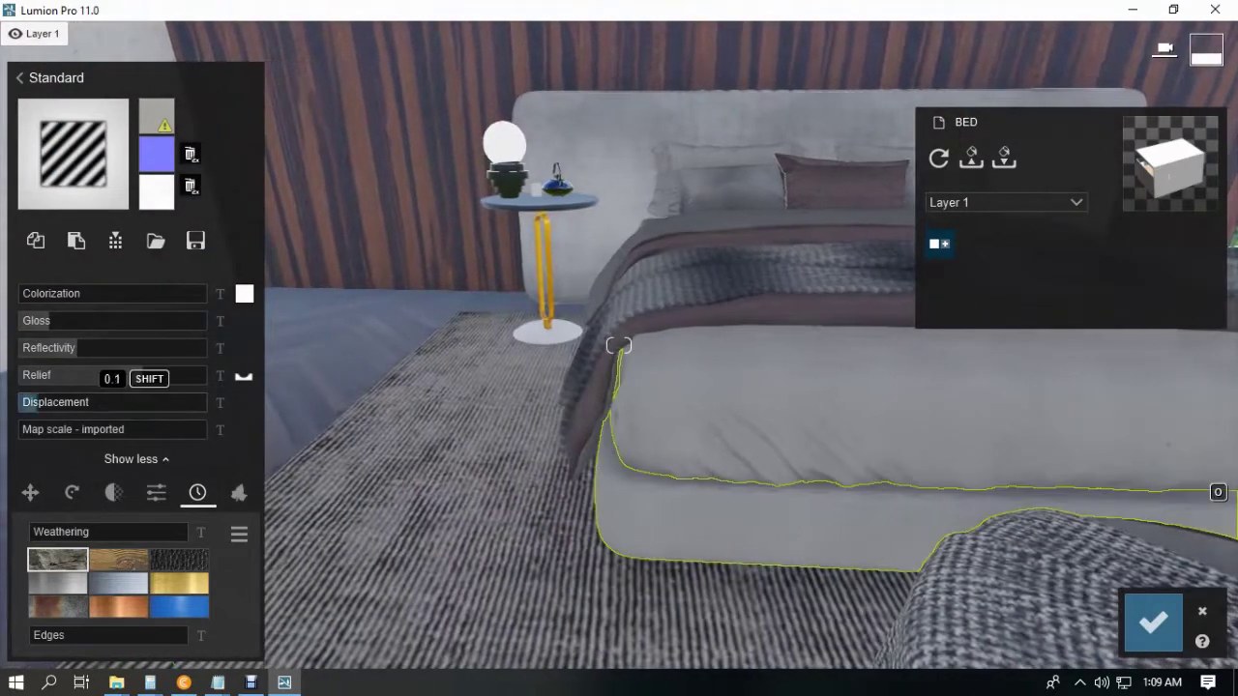
pyautogui.click(1152, 620)
# Step: Assign the Standard material to the mattress, with low gloss, stronger relief and the BED image as displacement map
pyautogui.click(793, 379)
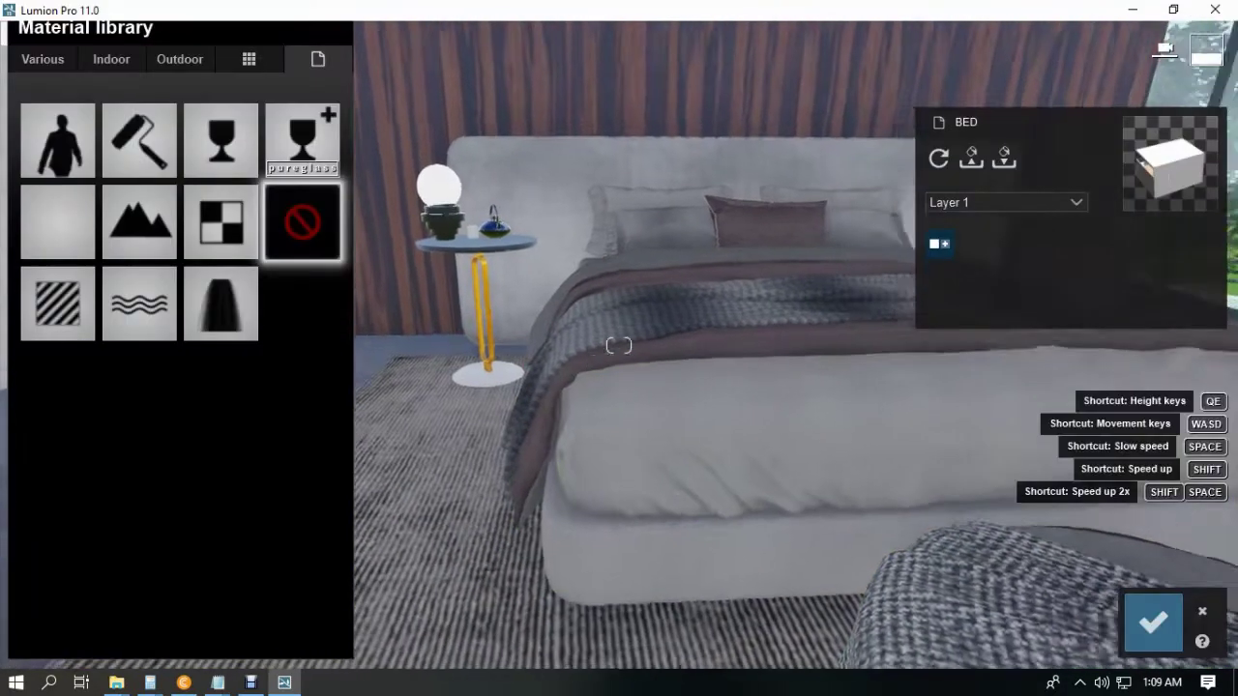
pyautogui.click(58, 221)
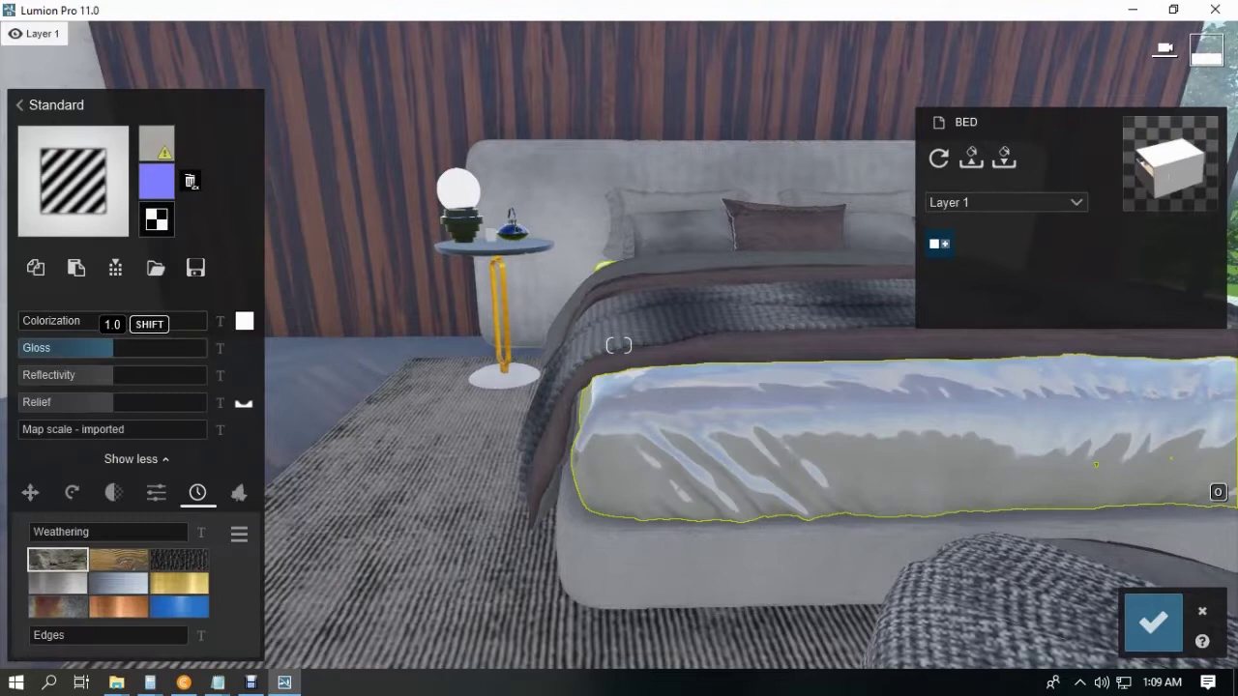
pyautogui.click(156, 216)
pyautogui.doubleClick(212, 142)
pyautogui.press('q')
pyautogui.moveTo(619, 345); pyautogui.dragTo(602, 435, button='right')
pyautogui.press('w')
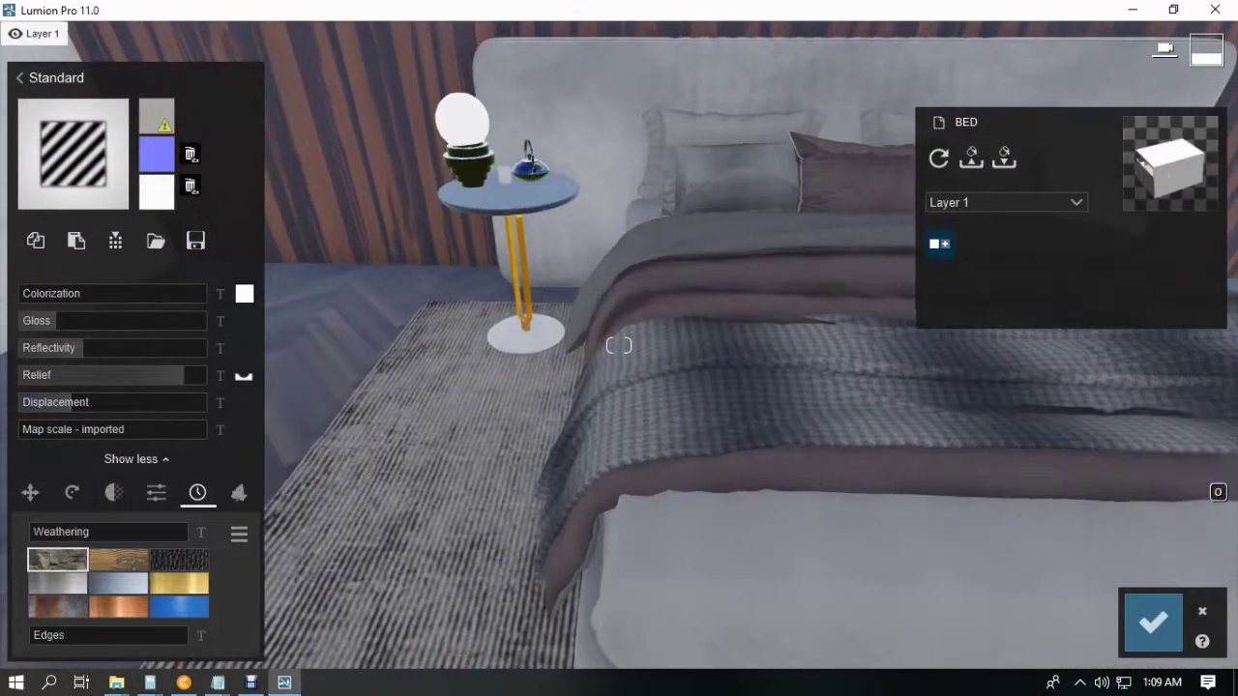
# Step: Assign the Standard material to the brown bed cover, with low gloss, reflectivity of about 0.5 and increased relief
pyautogui.click(716, 290)
pyautogui.click(56, 228)
pyautogui.click(64, 348)
pyautogui.moveTo(64, 348); pyautogui.dragTo(60, 348)
pyautogui.click(70, 375)
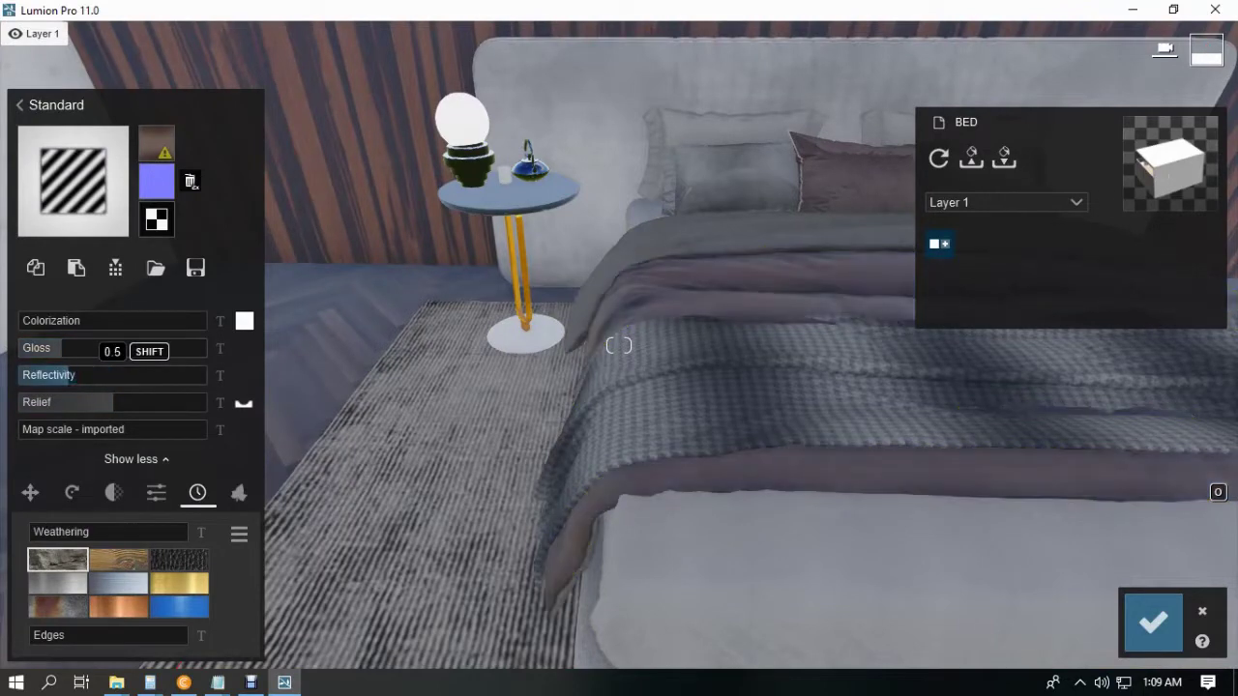
pyautogui.moveTo(425, 358); pyautogui.dragTo(422, 435, button='right')
pyautogui.click(151, 402)
# Step: Assign the Standard material to the knitted throw on the bed, with low gloss and a reflectivity of about 0.7
pyautogui.click(710, 334)
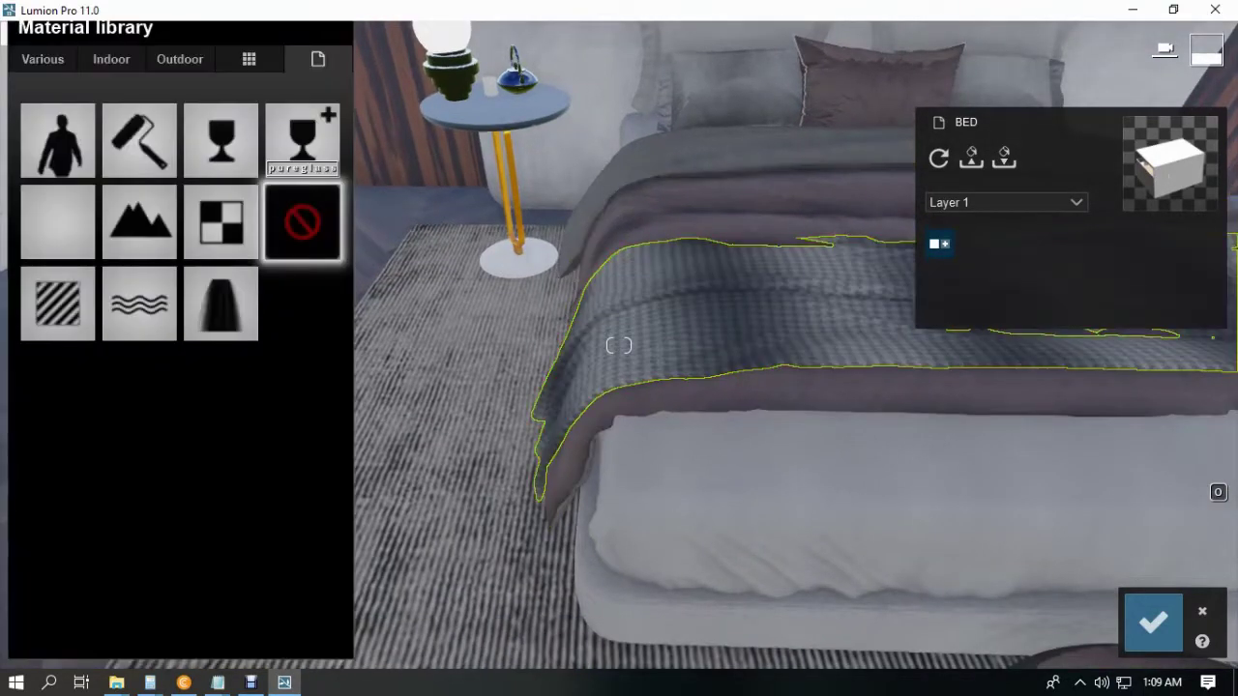
pyautogui.click(1154, 621)
pyautogui.click(851, 348)
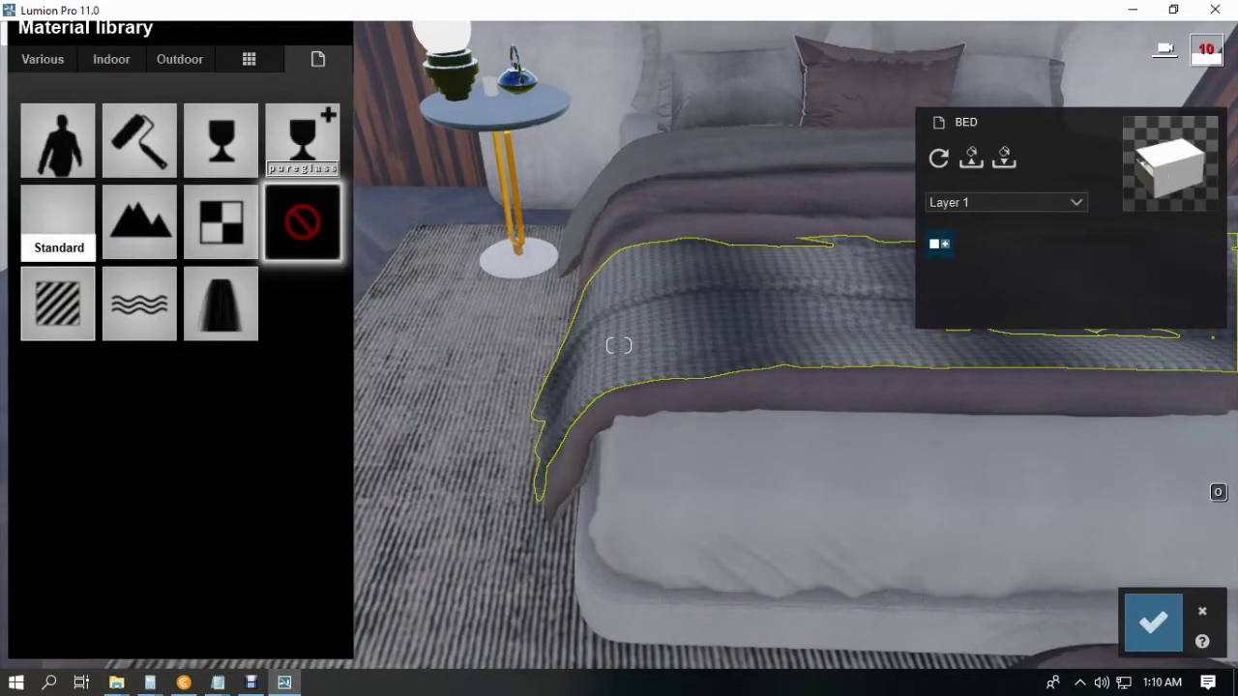
pyautogui.hotkey('ctrl', 'z')
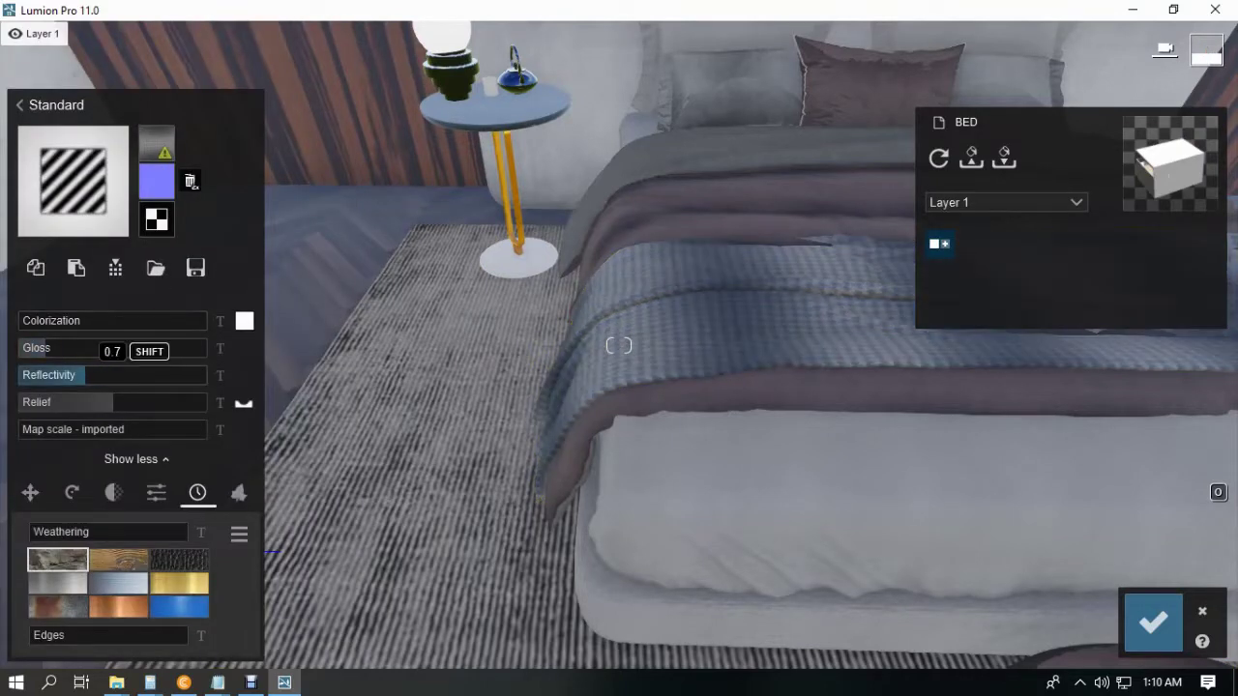
pyautogui.press('s')
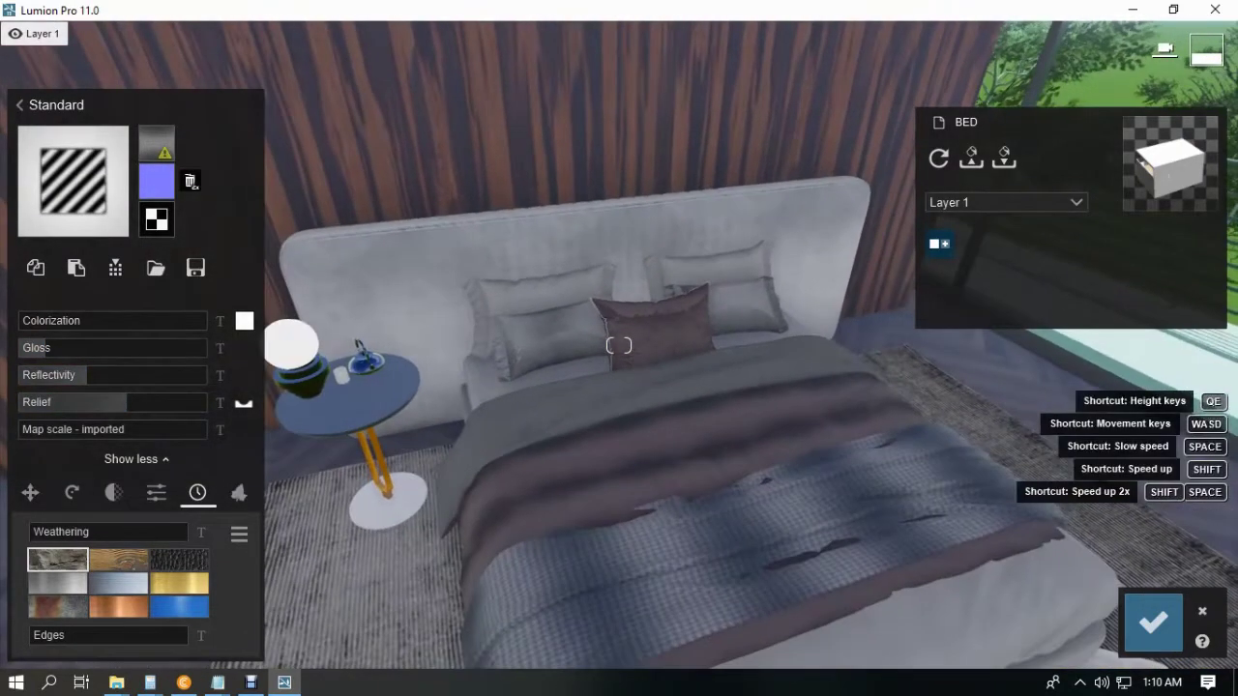
# Step: Assign the Standard material to the headboard, with minimal gloss and reflectivity, stronger relief and a displacement map
pyautogui.click(594, 404)
pyautogui.press('s')
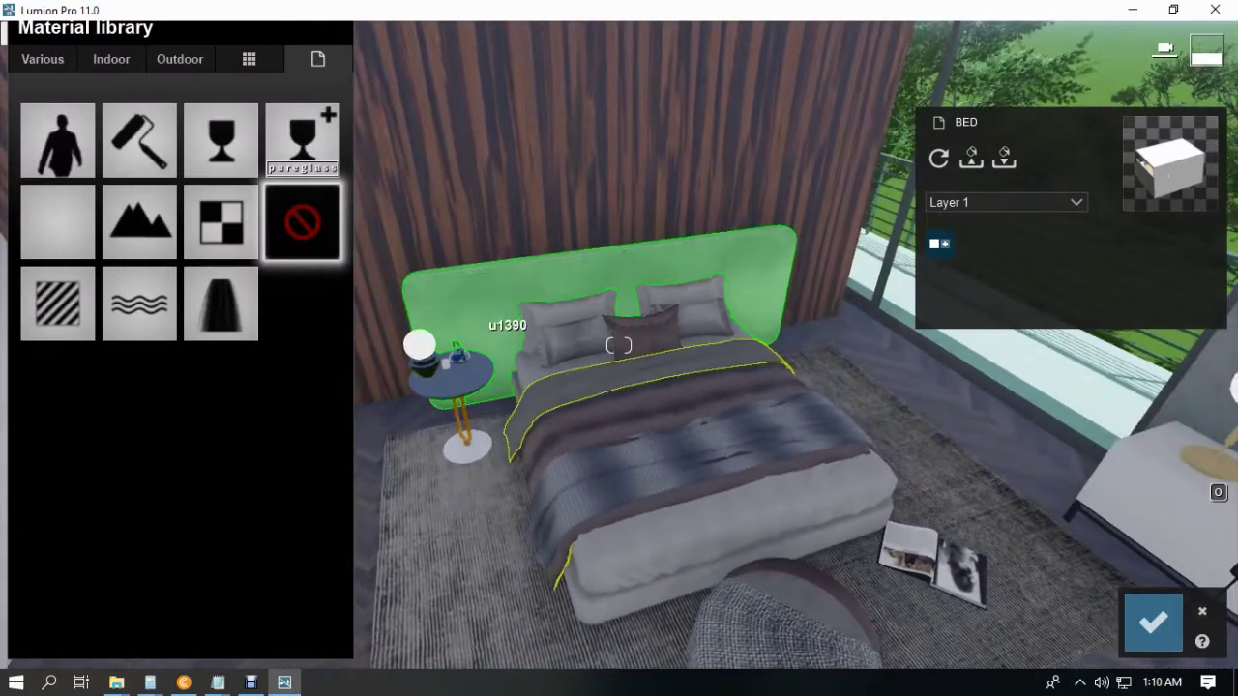
pyautogui.click(571, 341)
pyautogui.hotkey('ctrl', 'z')
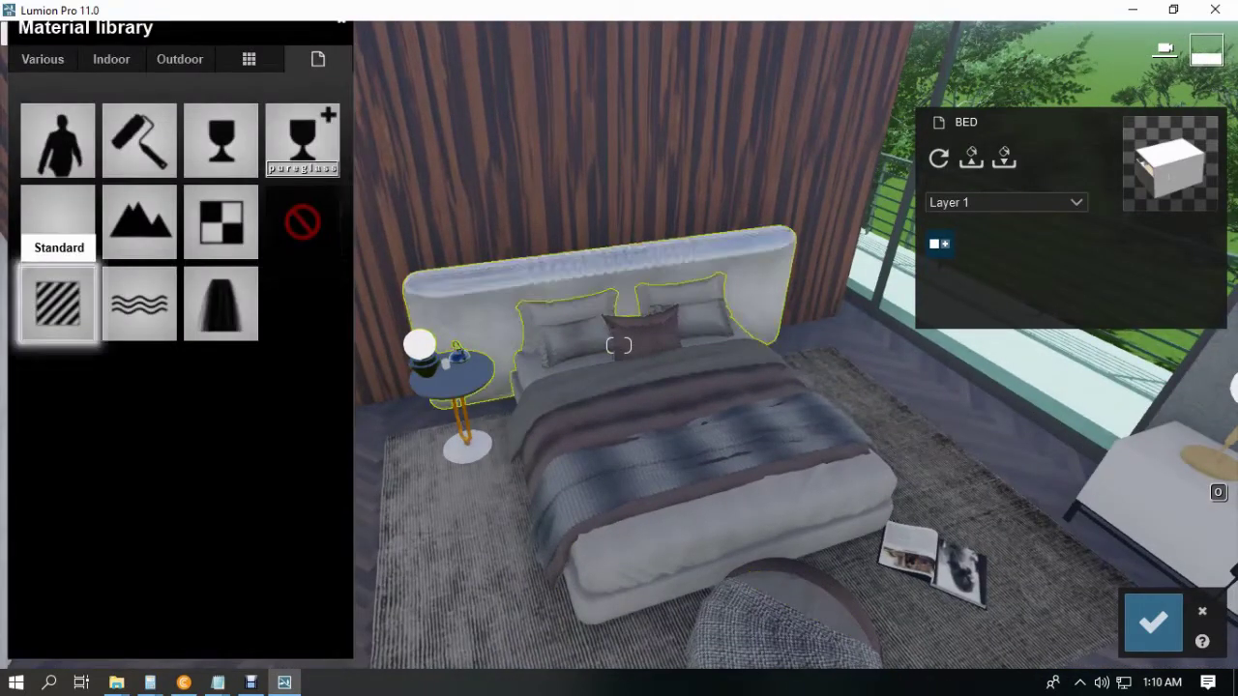
pyautogui.hotkey('ctrl', 'z')
pyautogui.press('w')
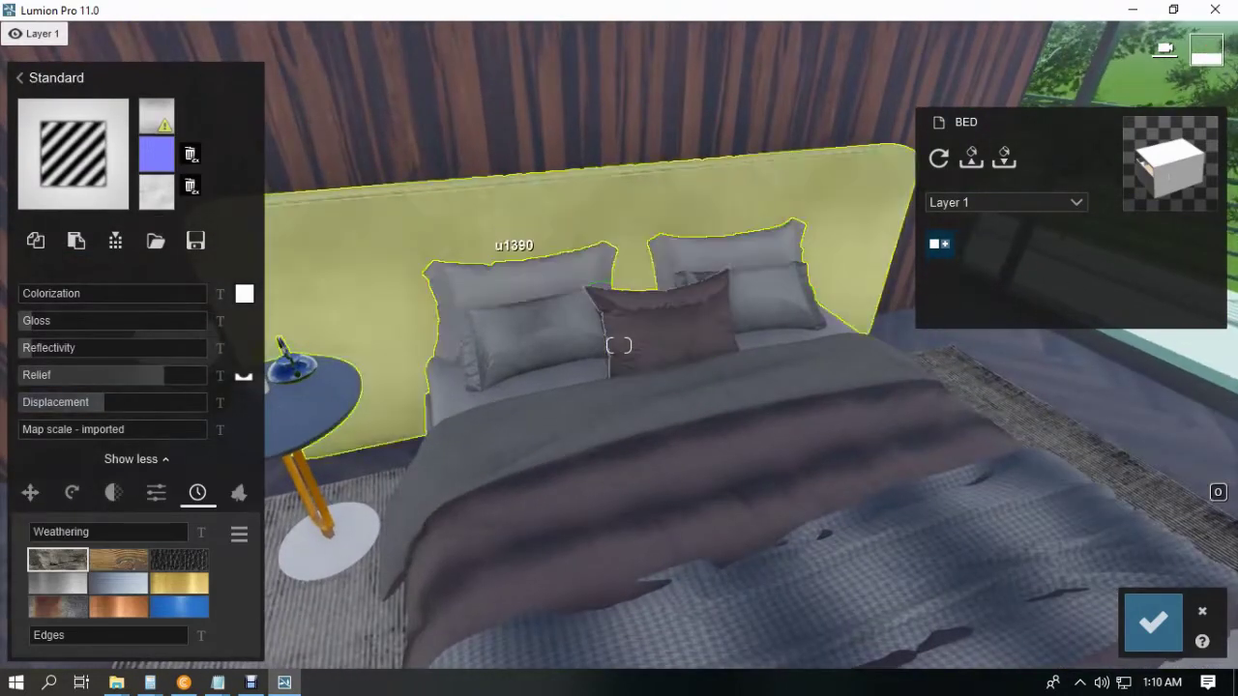
# Step: Assign the Standard material to the white pillows, with reflectivity of about 1.2, stronger relief and a displacement map at about 0.8
pyautogui.click(513, 275)
pyautogui.click(69, 311)
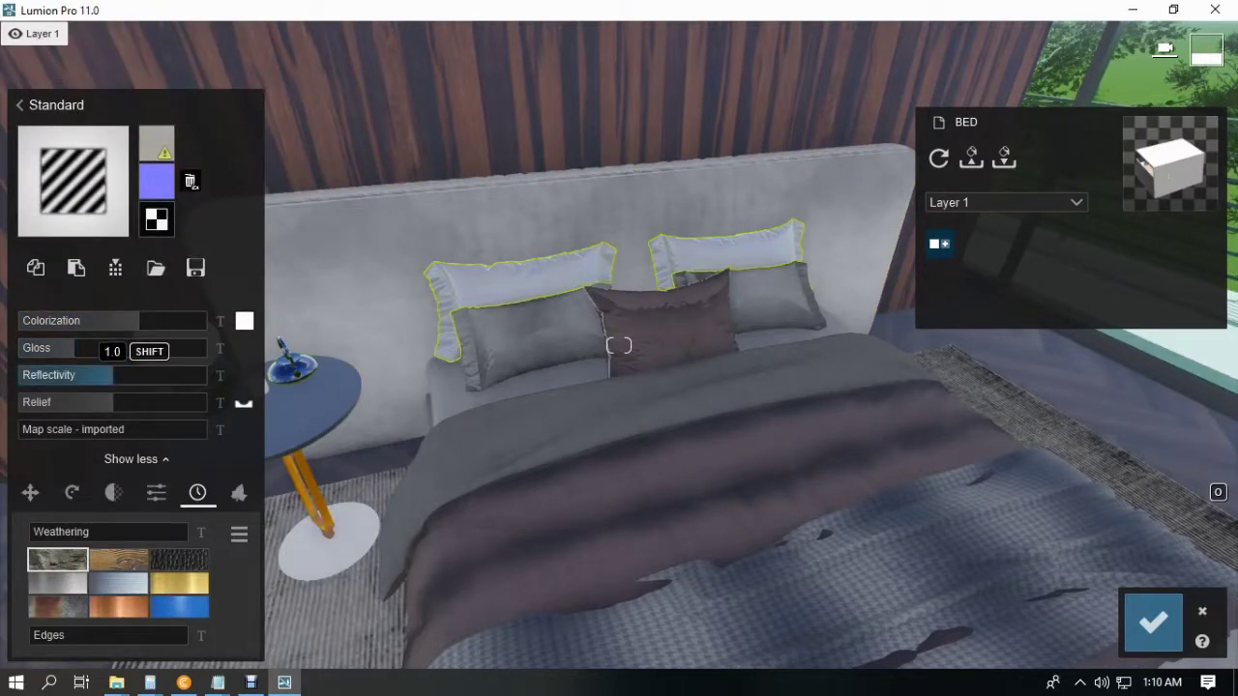
pyautogui.moveTo(137, 376); pyautogui.dragTo(131, 376)
pyautogui.moveTo(406, 377); pyautogui.dragTo(342, 411, button='right')
pyautogui.click(157, 217)
pyautogui.doubleClick(213, 142)
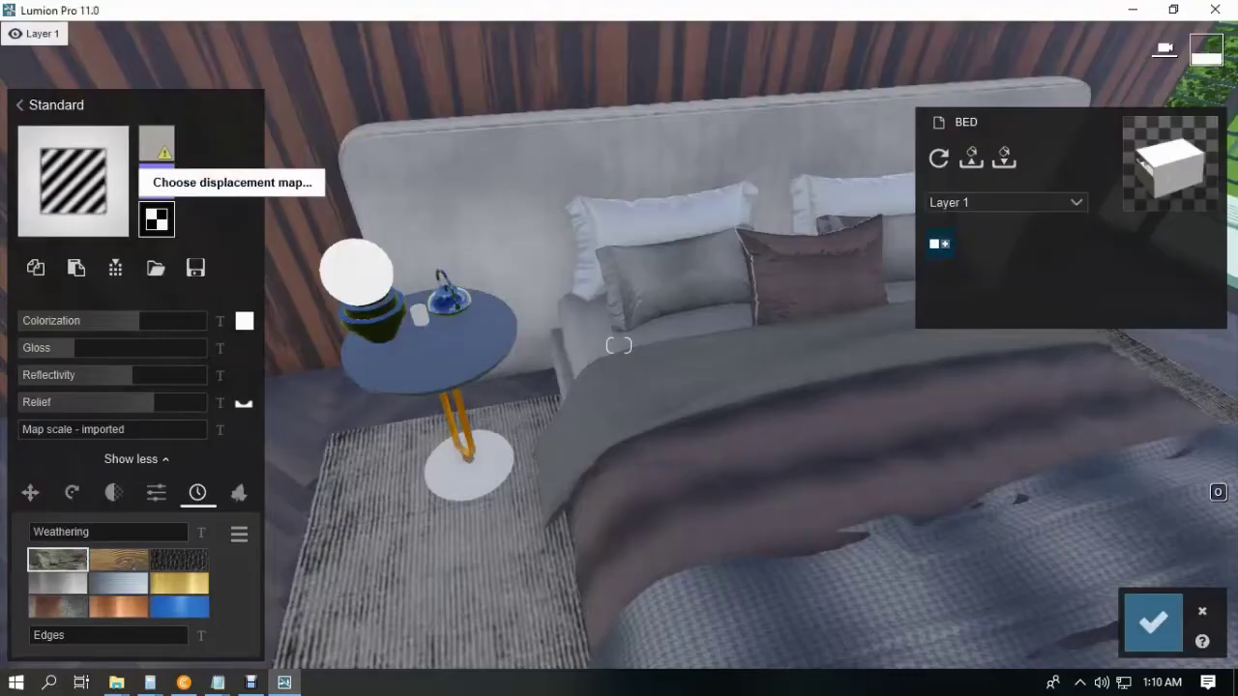
pyautogui.press('w')
pyautogui.click(123, 402)
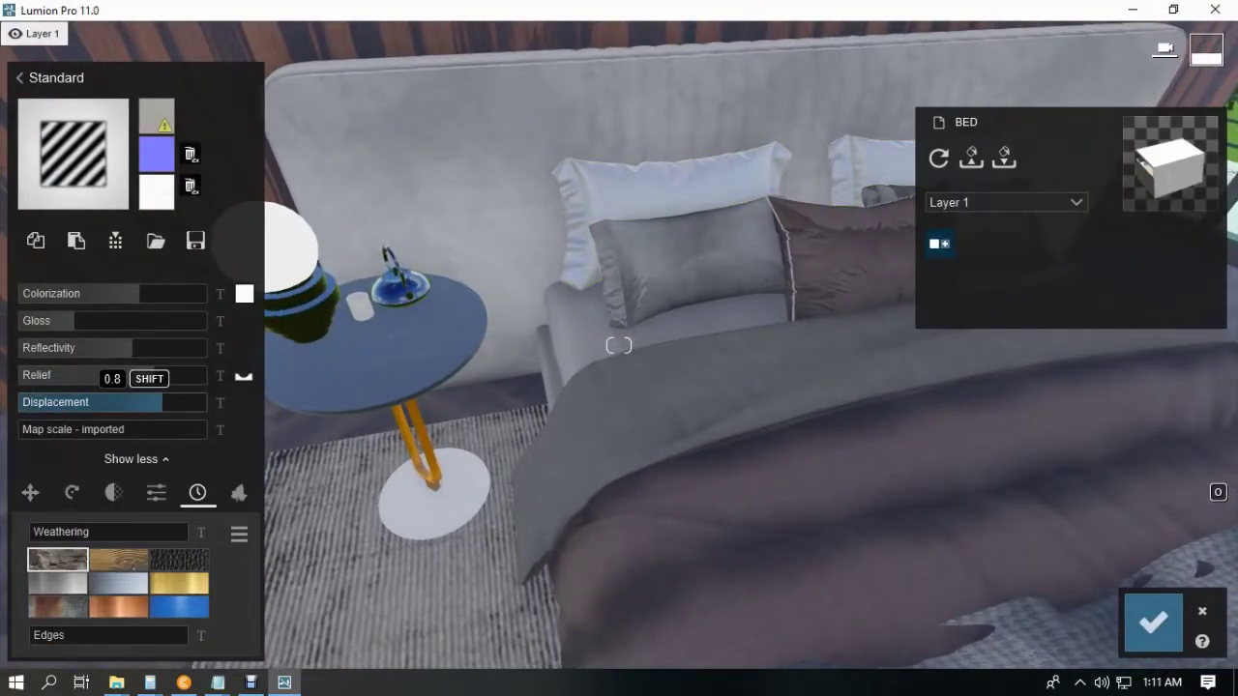
pyautogui.moveTo(168, 402); pyautogui.dragTo(162, 402)
# Step: Raise the white colorization of the headboard's material to about 0.4
pyautogui.click(711, 266)
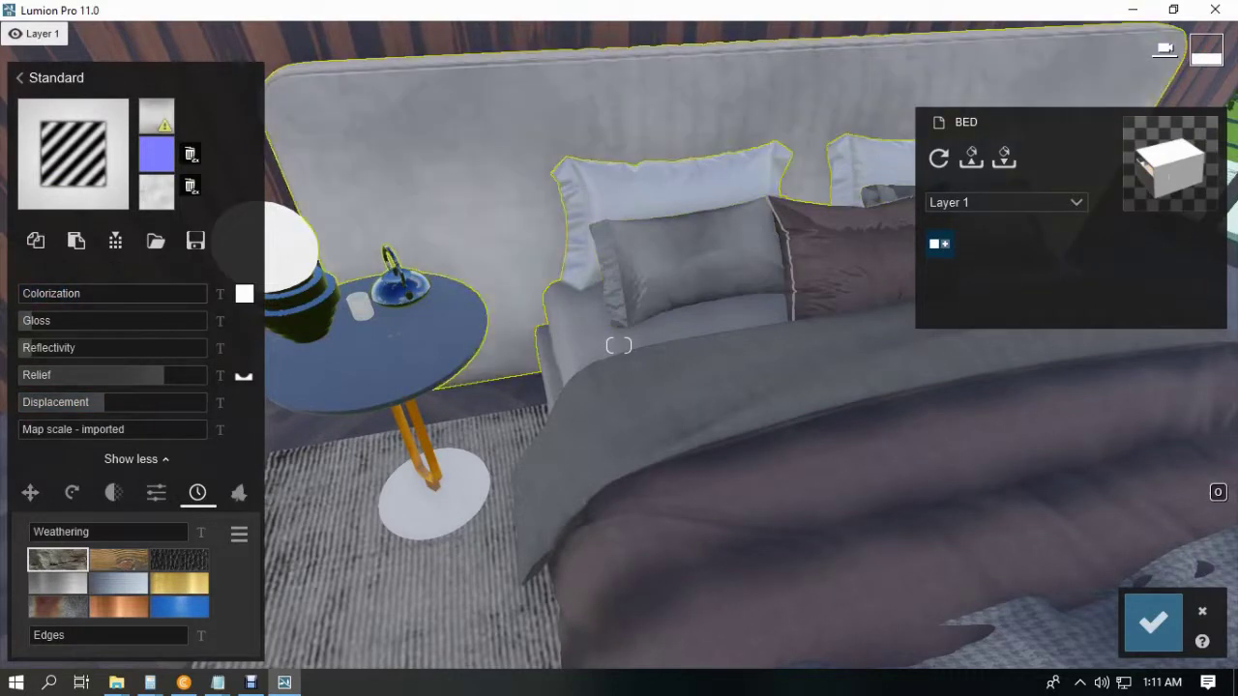
pyautogui.moveTo(117, 294); pyautogui.dragTo(101, 294)
pyautogui.moveTo(684, 273); pyautogui.dragTo(682, 314, button='right')
pyautogui.press('s')
# Step: Assign the Standard material to the knitted throw draped over the round stool
pyautogui.click(1006, 588)
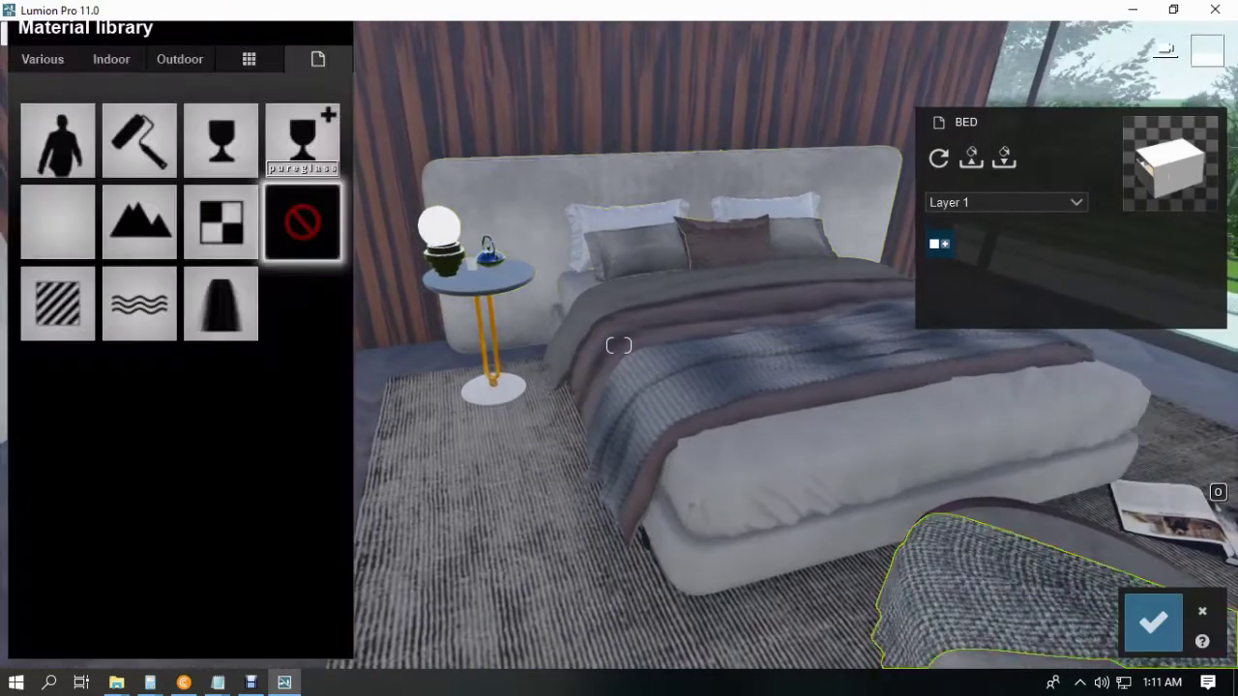
pyautogui.click(58, 303)
pyautogui.press('w')
pyautogui.press('s')
# Step: Raise the reflectivity of the window's Interior Glass 002 material
pyautogui.moveTo(677, 319); pyautogui.dragTo(734, 246, button='right')
pyautogui.click(832, 256)
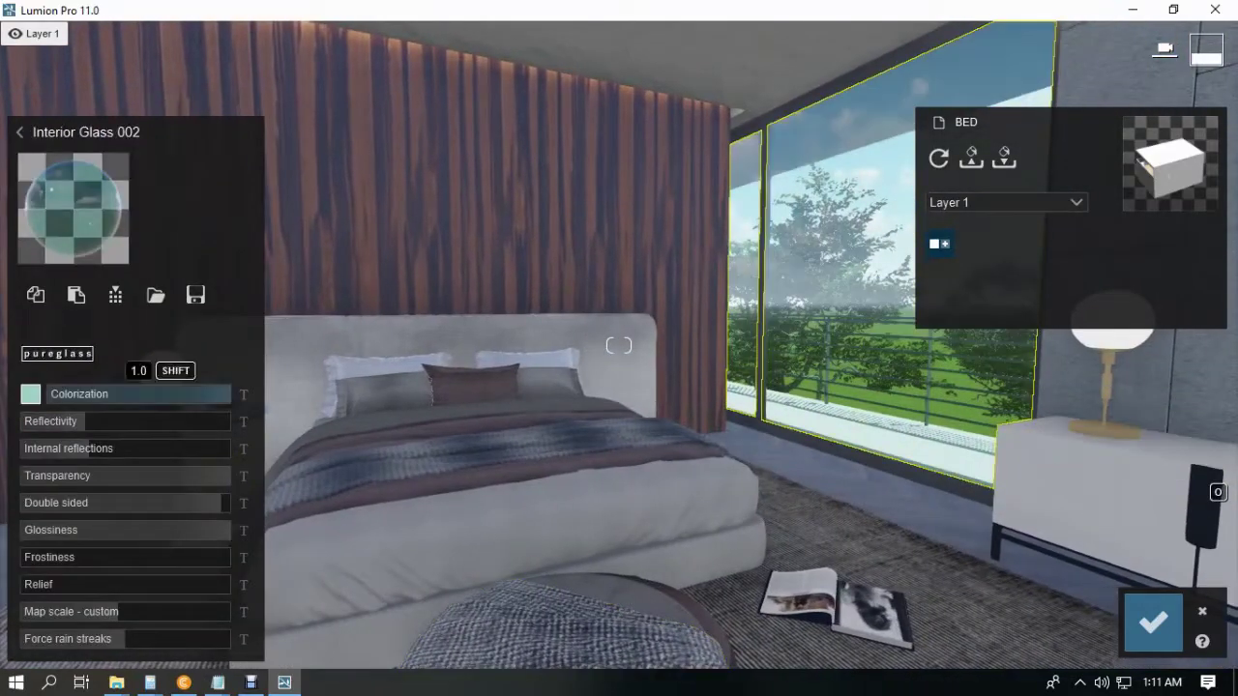
pyautogui.moveTo(147, 422); pyautogui.dragTo(165, 422)
# Step: Assign the indoor metal material Aluminium to the window frames and save the material changes
pyautogui.click(72, 208)
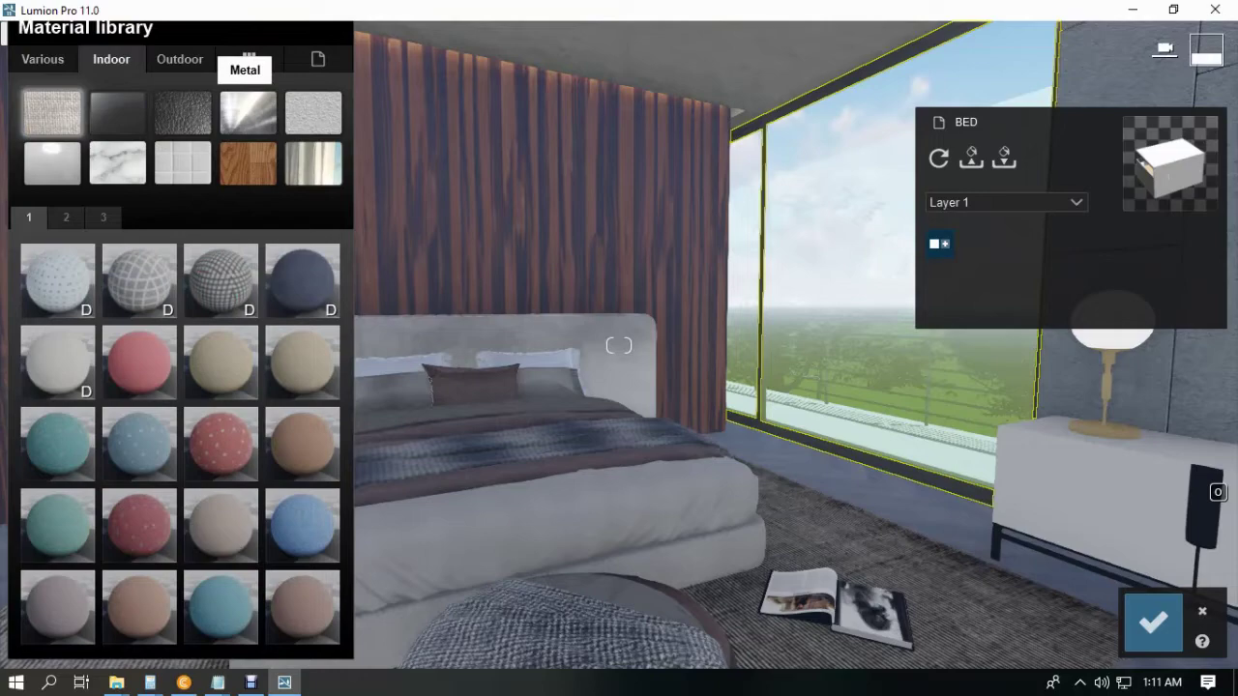
pyautogui.click(247, 113)
pyautogui.press('w')
pyautogui.click(58, 281)
pyautogui.press('w')
pyautogui.click(1152, 624)
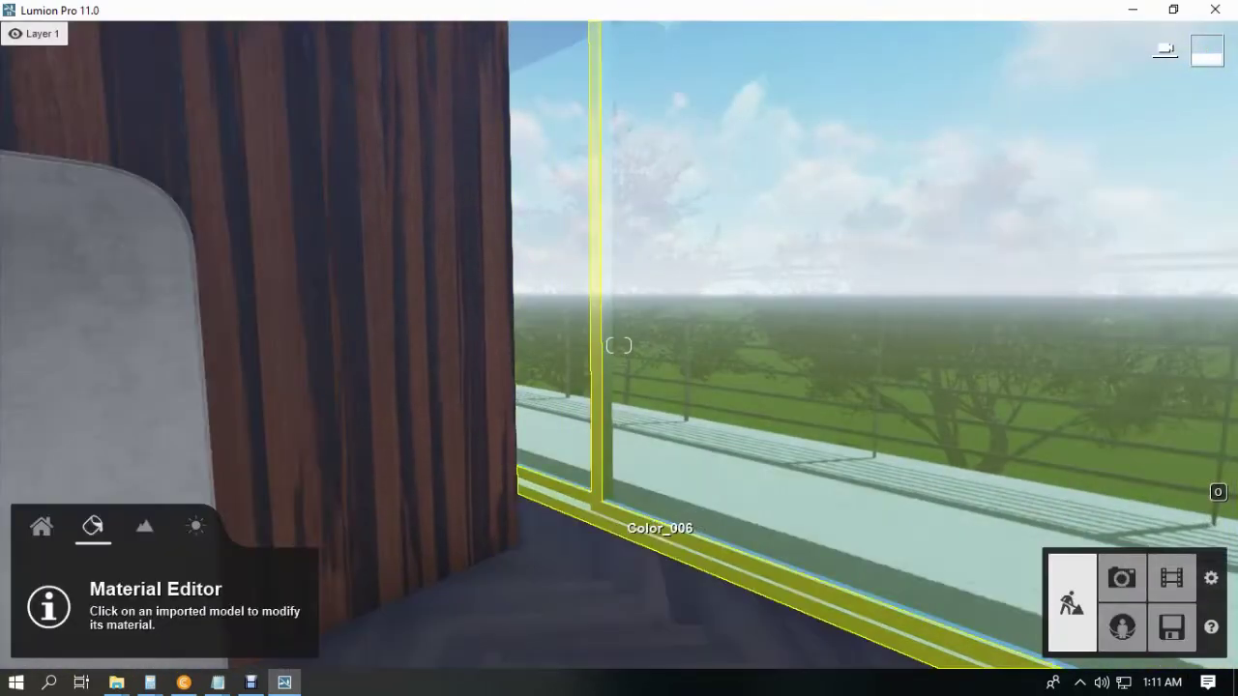
# Step: Color the aluminium window frames black at nearly full colorization, reduce their reflectivity to about 0.65, and save the changes
pyautogui.click(659, 539)
pyautogui.moveTo(25, 321); pyautogui.dragTo(203, 321)
pyautogui.click(244, 321)
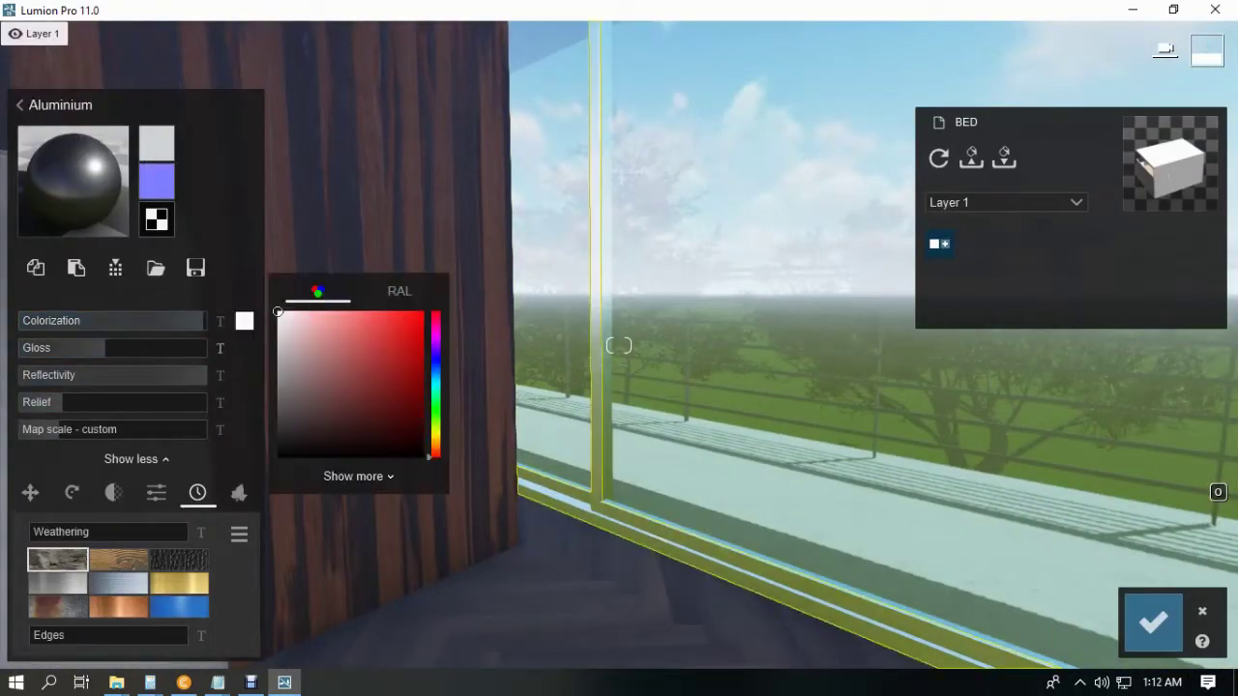
pyautogui.click(277, 455)
pyautogui.press('w')
pyautogui.moveTo(619, 387); pyautogui.dragTo(590, 411, button='right')
pyautogui.click(59, 402)
pyautogui.moveTo(201, 375); pyautogui.dragTo(171, 375)
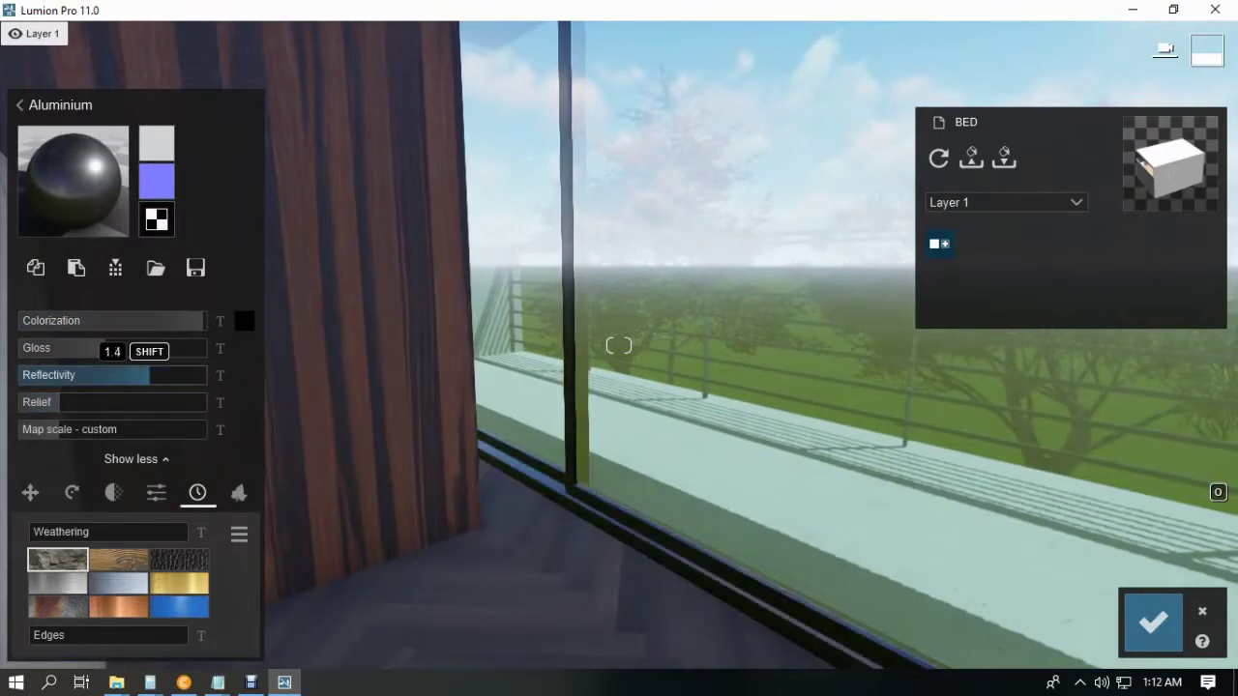
pyautogui.press('s')
pyautogui.moveTo(677, 435); pyautogui.dragTo(551, 445, button='right')
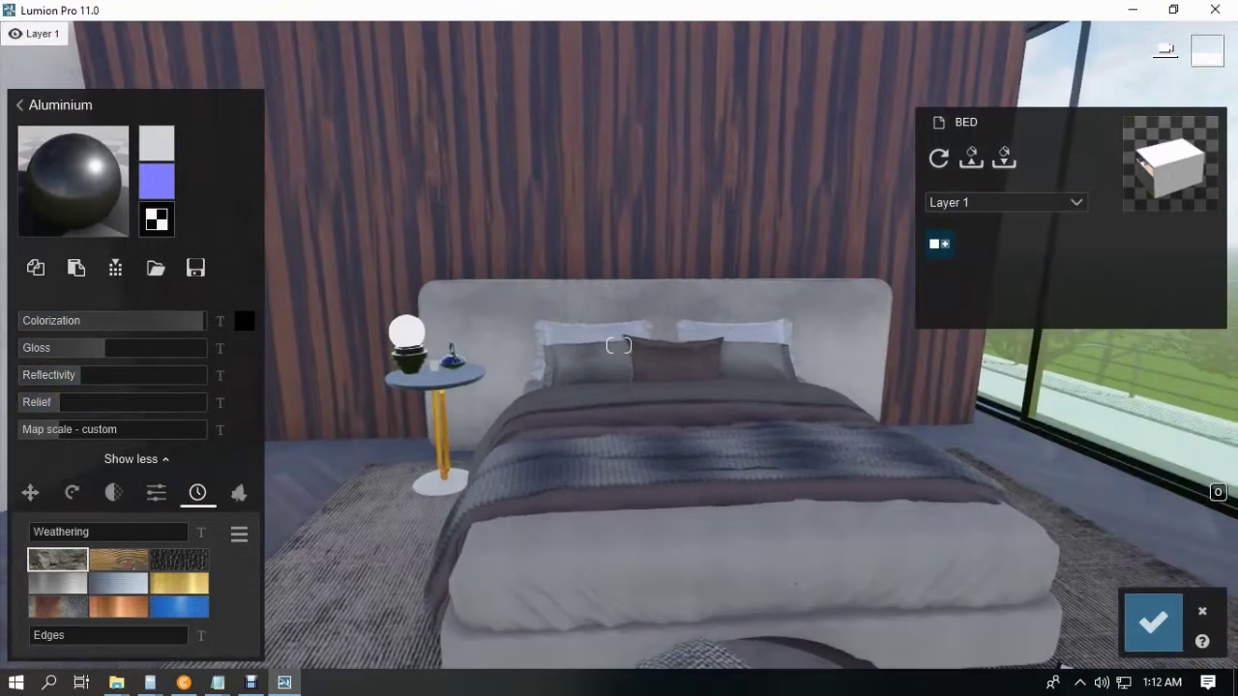
pyautogui.click(1153, 621)
# Step: Copy the brown bed cover's material onto the brown cushion in the middle of the bed
pyautogui.click(615, 345)
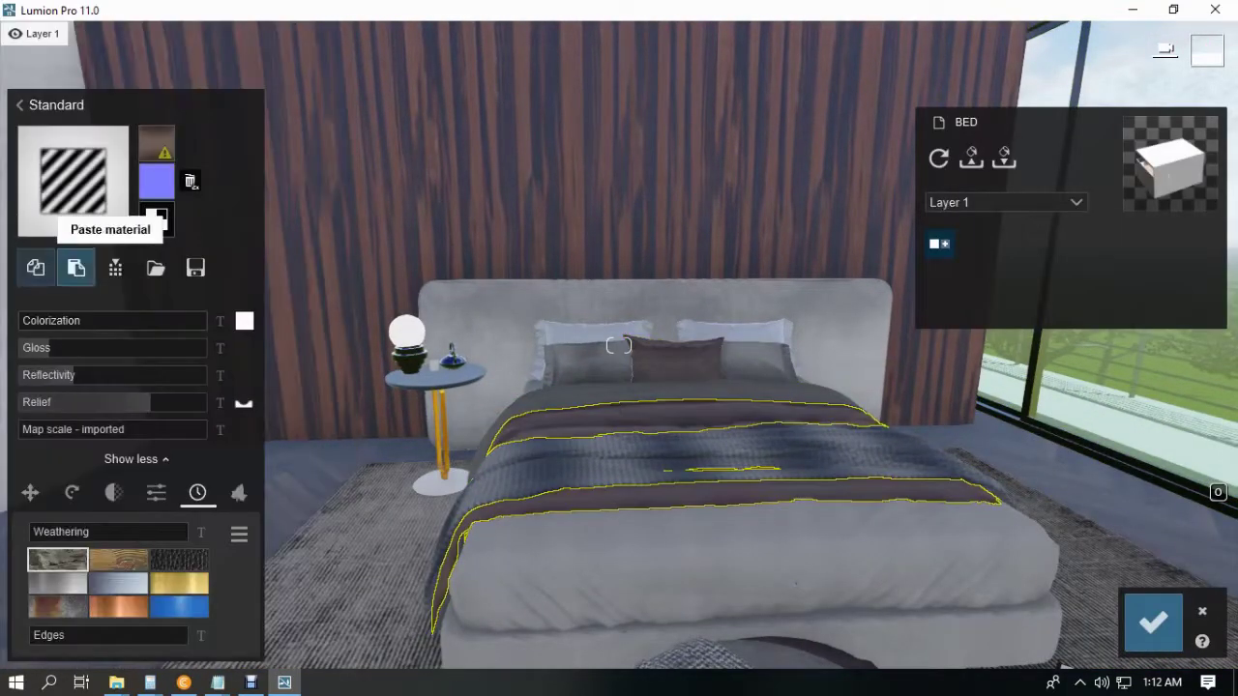
pyautogui.click(58, 304)
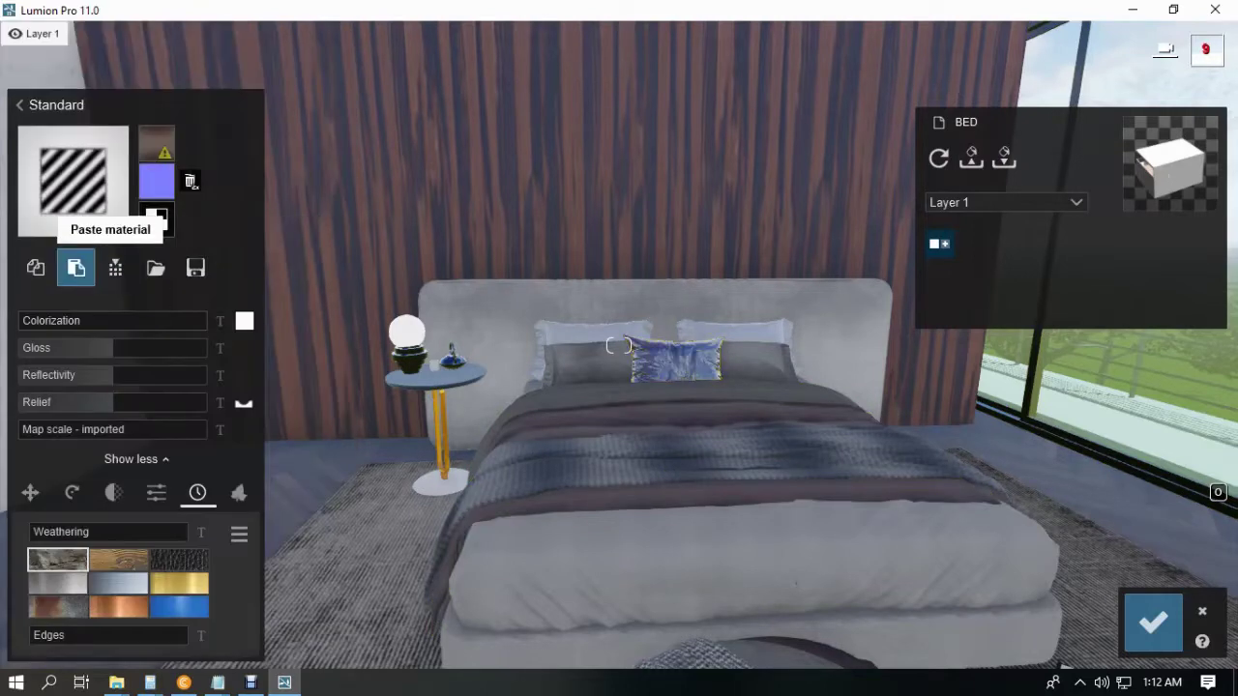
pyautogui.click(75, 268)
# Step: Copy the AgedGold material from the bedside table's legs onto the stand of the lamp on the dresser
pyautogui.click(445, 423)
pyautogui.click(35, 268)
pyautogui.moveTo(690, 362); pyautogui.dragTo(900, 367, button='right')
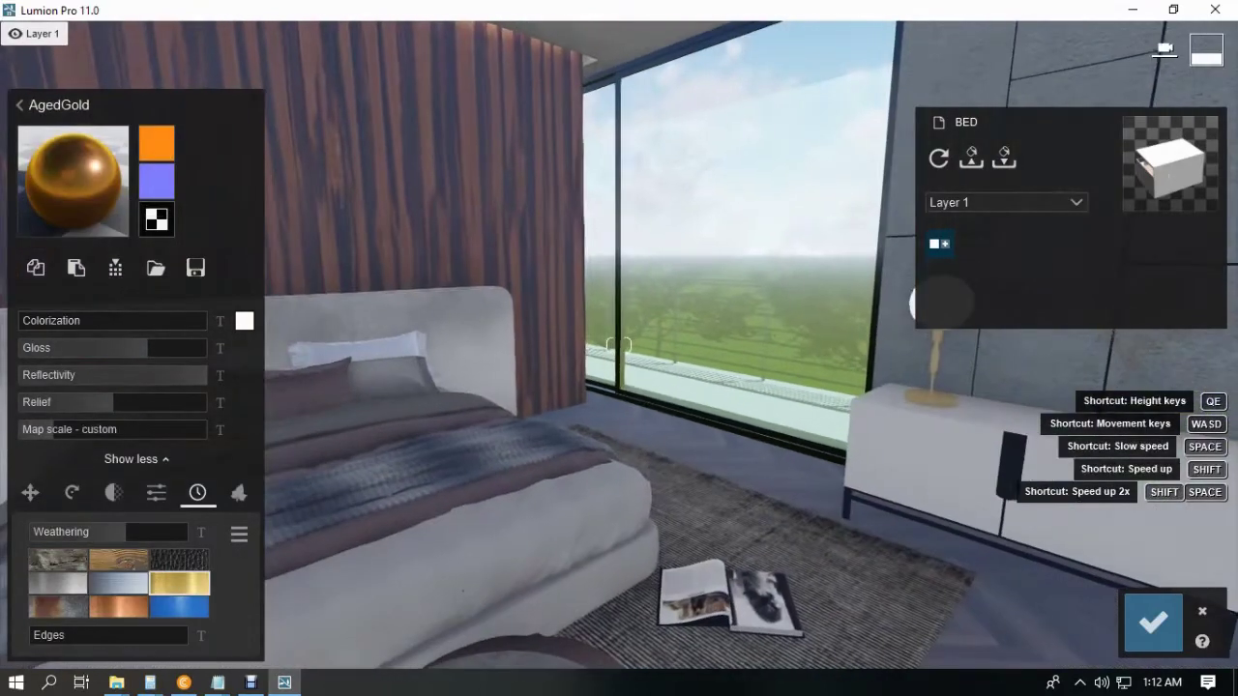
pyautogui.click(932, 371)
pyautogui.click(59, 223)
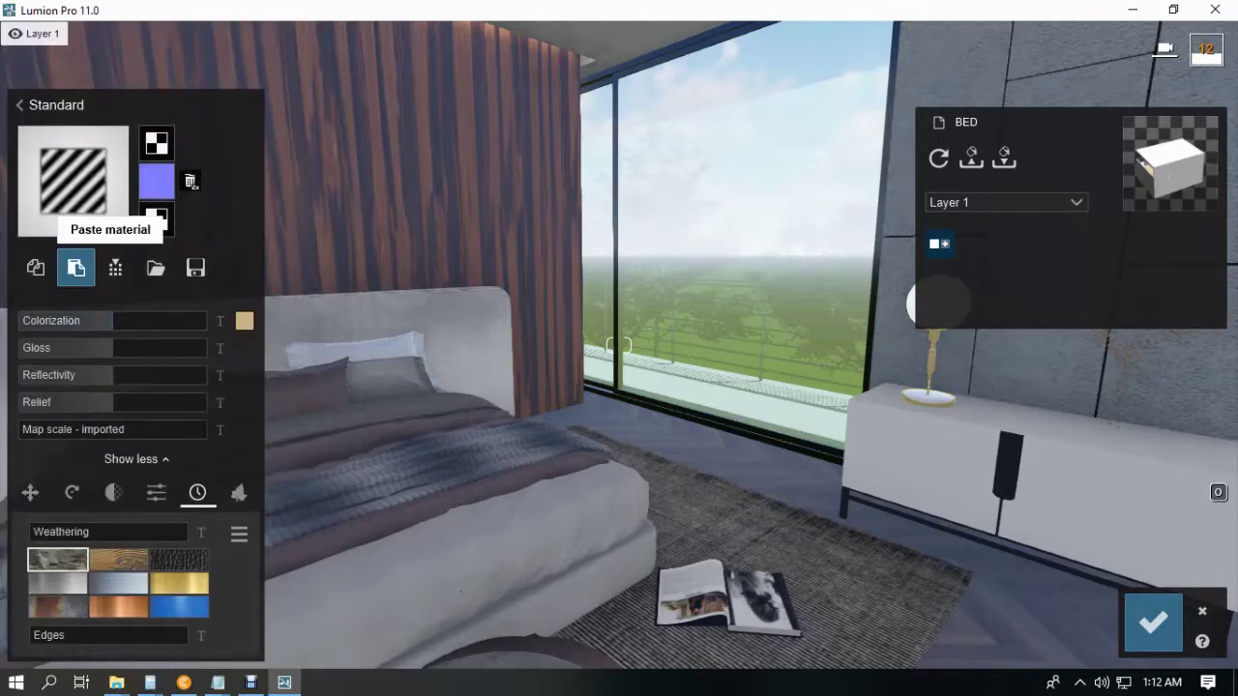
pyautogui.click(75, 268)
# Step: Apply the first indoor wood material to the white dresser
pyautogui.moveTo(676, 445); pyautogui.dragTo(870, 474, button='right')
pyautogui.press('w')
pyautogui.click(875, 486)
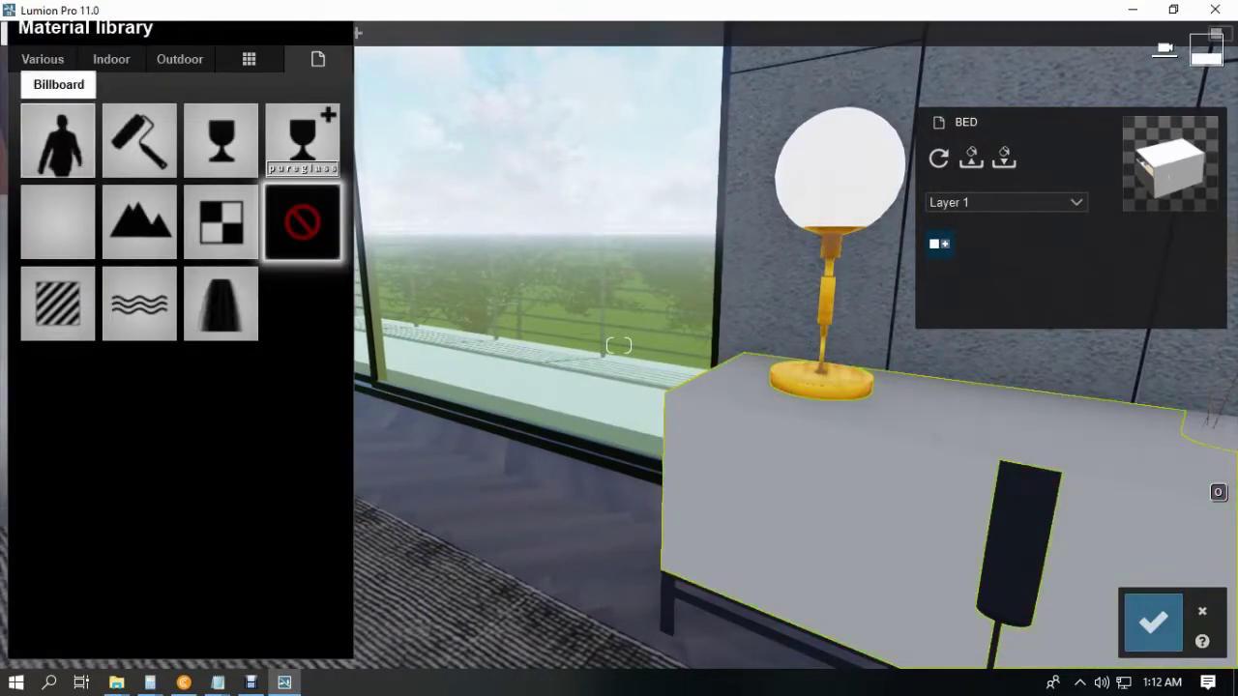
pyautogui.click(111, 59)
pyautogui.click(249, 164)
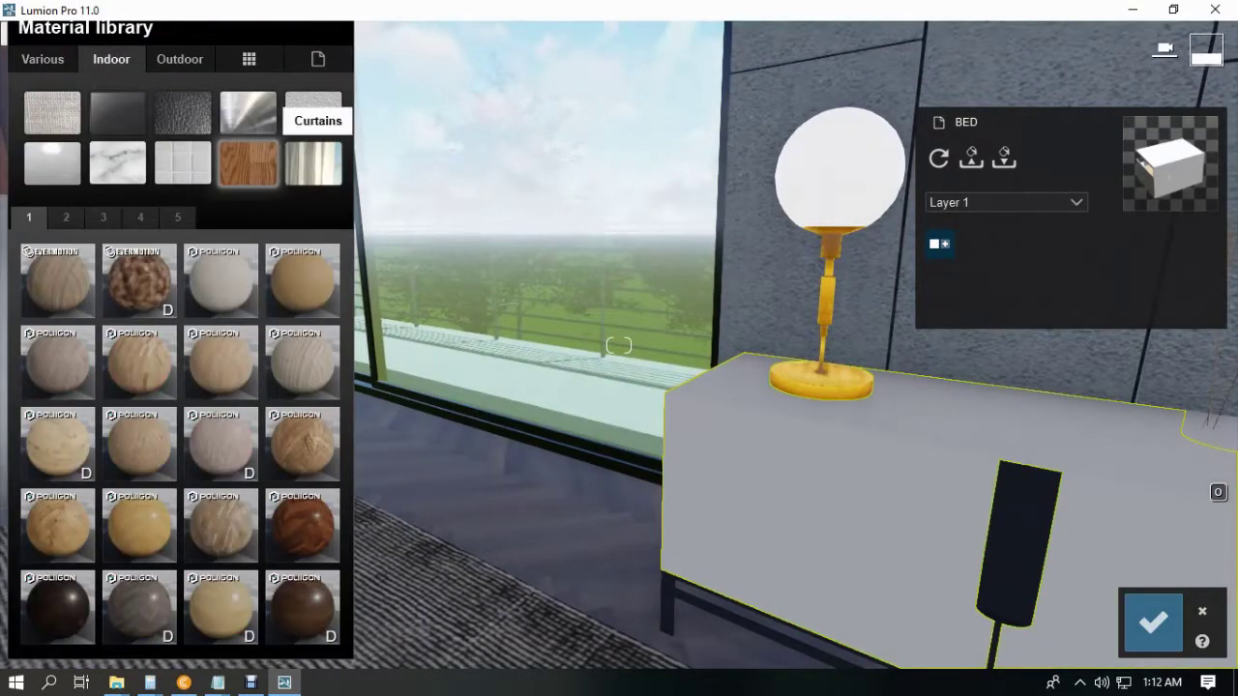
pyautogui.moveTo(464, 280); pyautogui.dragTo(638, 357, button='right')
pyautogui.press('s')
pyautogui.click(58, 281)
pyautogui.press('w')
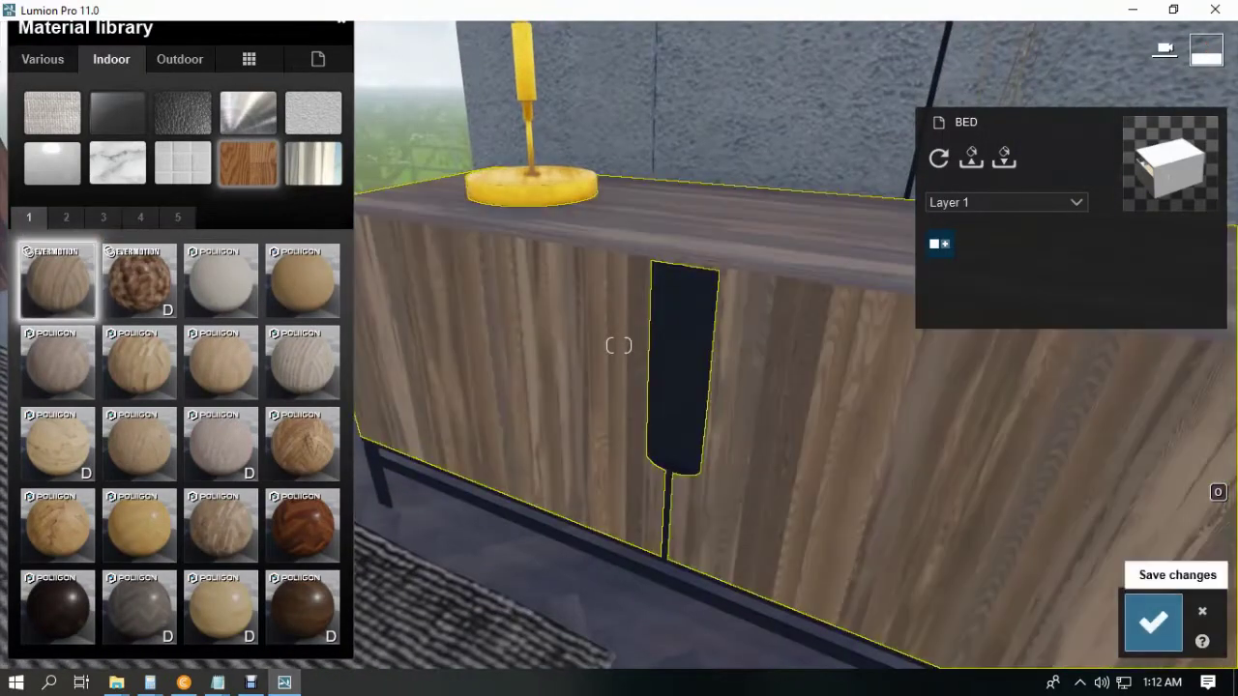
# Step: Rotate the dresser's wood texture so the grain runs horizontally along its front
pyautogui.click(870, 493)
pyautogui.click(73, 493)
pyautogui.moveTo(619, 345); pyautogui.dragTo(619, 345, button='right')
# Step: Copy the black Standard material onto the dresser's base frame and the legs of the bed
pyautogui.click(841, 353)
pyautogui.click(36, 268)
pyautogui.click(847, 169)
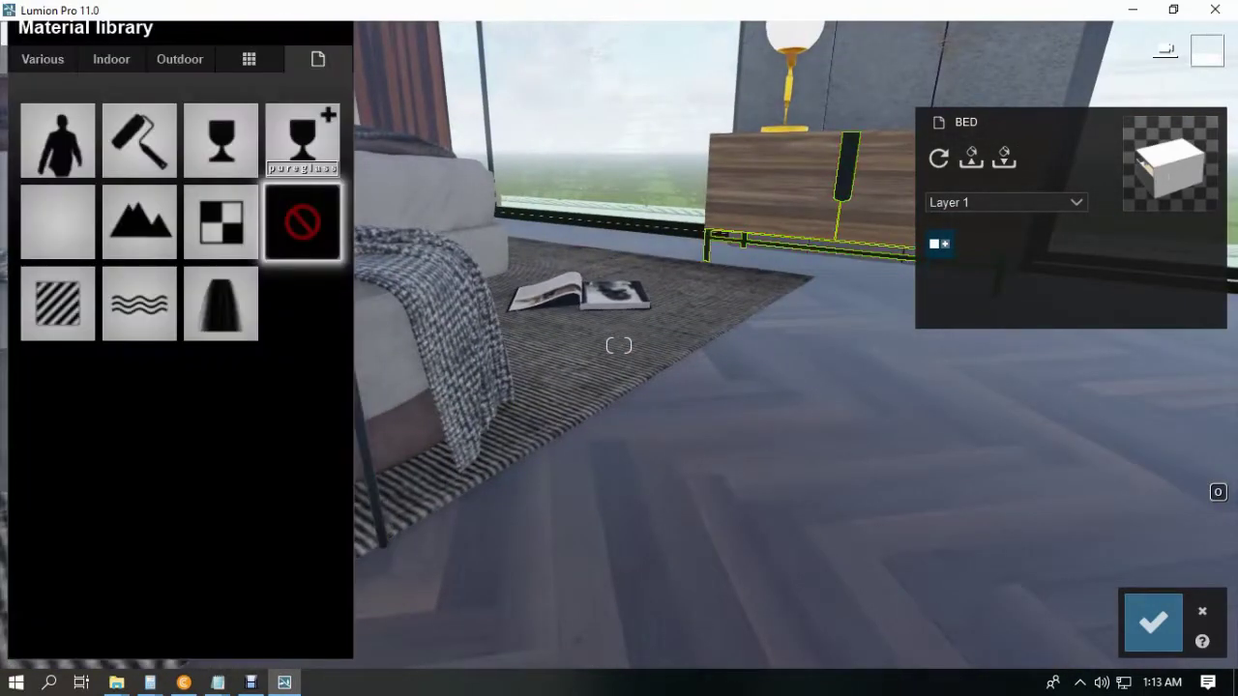
pyautogui.click(58, 221)
pyautogui.click(76, 268)
pyautogui.moveTo(619, 346)
pyautogui.mouseDown(button='right')
pyautogui.moveTo(715, 348)
pyautogui.moveTo(619, 345)
pyautogui.mouseUp(button='right')
pyautogui.click(718, 370)
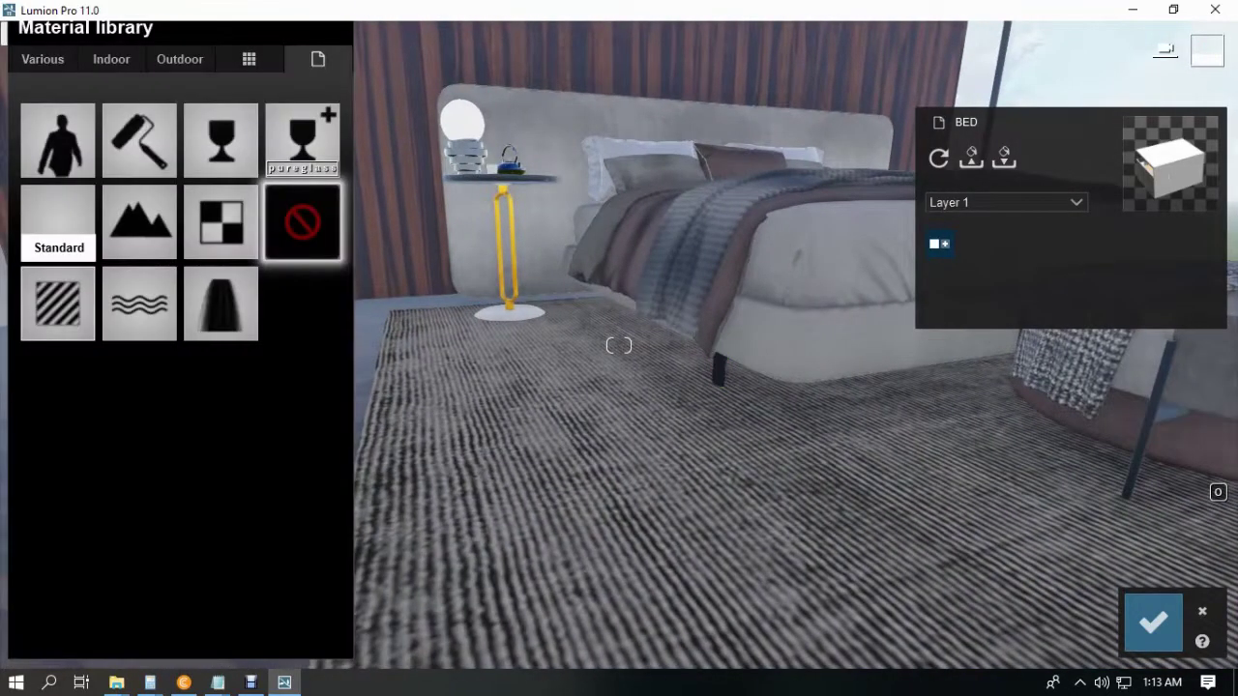
pyautogui.click(58, 303)
pyautogui.click(77, 267)
# Step: Save the material changes, switch to Photo mode and load the effects file realistic 0.lme into photo 1
pyautogui.press('s')
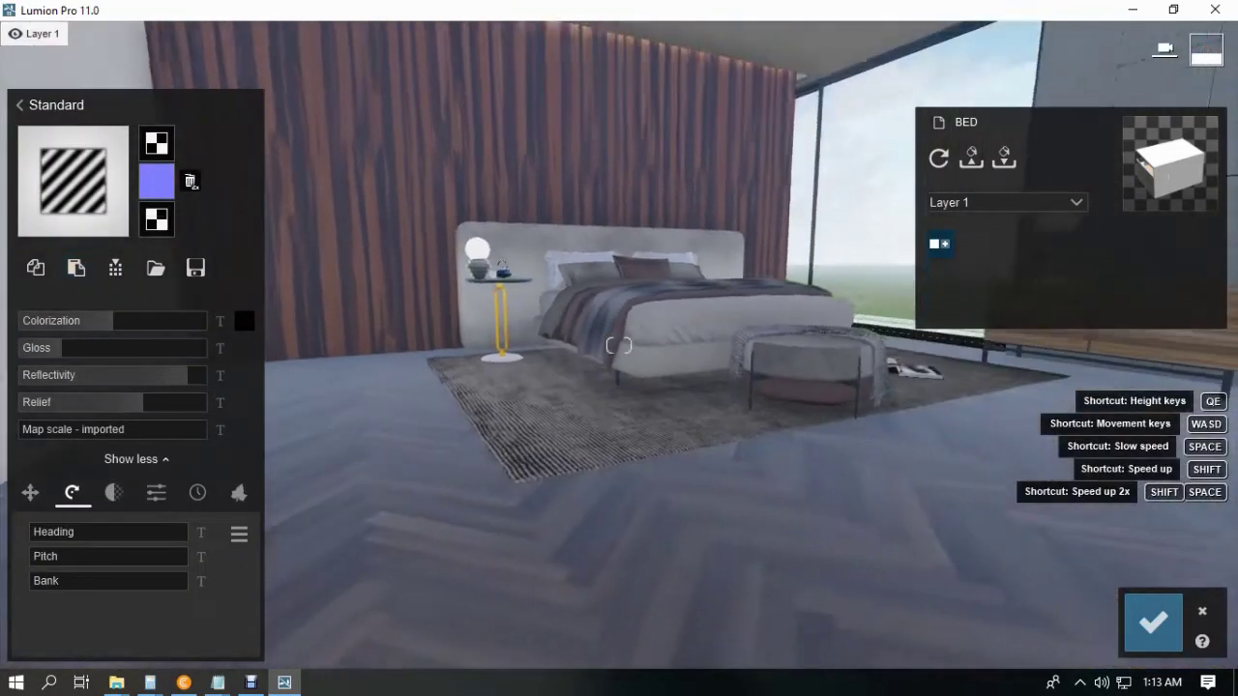
pyautogui.moveTo(619, 345); pyautogui.dragTo(715, 319, button='right')
pyautogui.press('q')
pyautogui.click(1152, 623)
pyautogui.click(1122, 578)
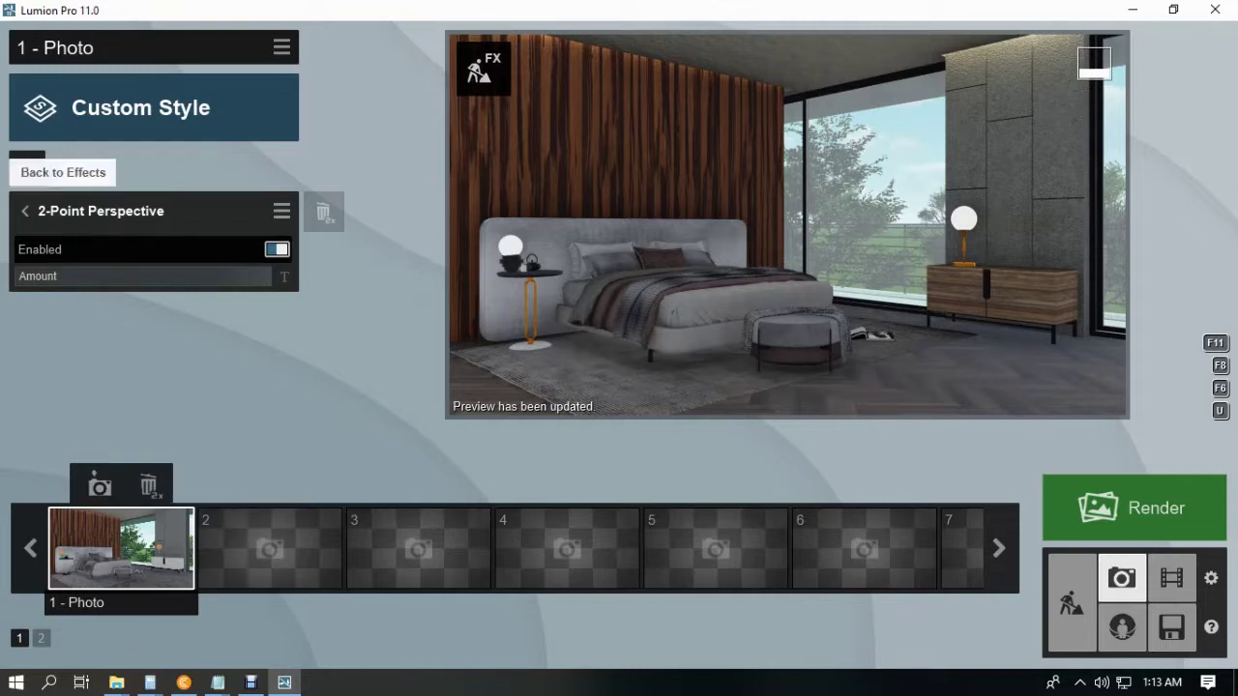
pyautogui.click(282, 48)
pyautogui.click(416, 96)
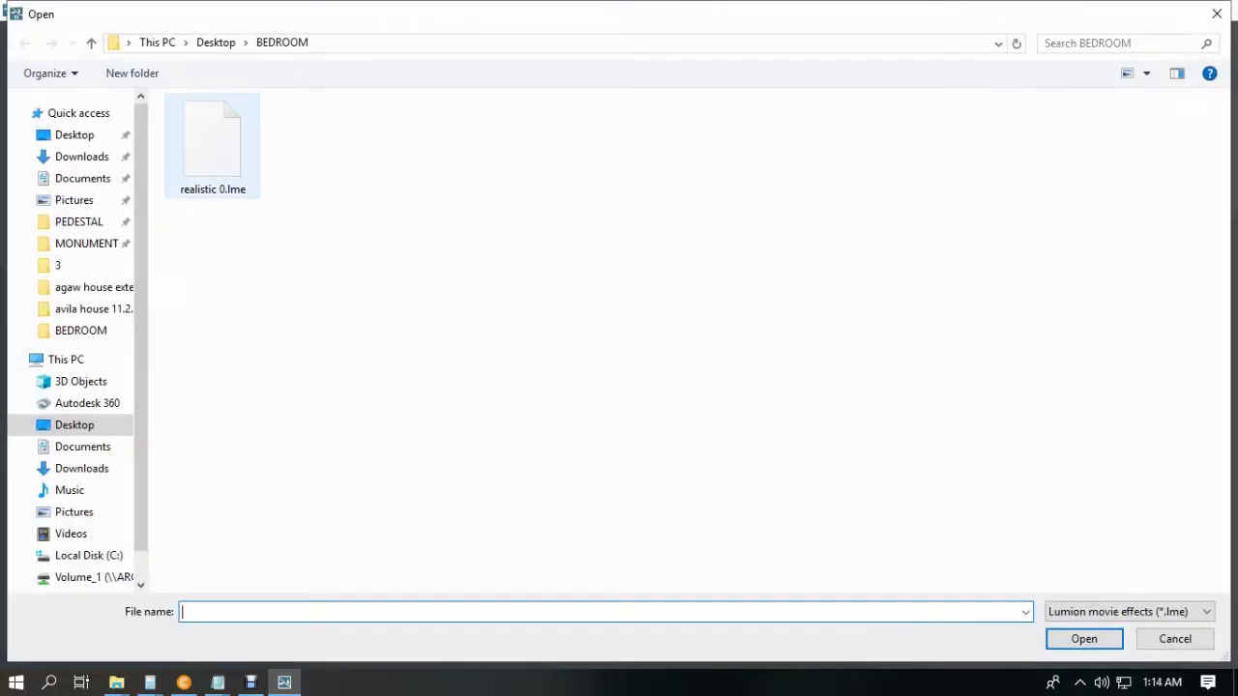
pyautogui.doubleClick(212, 147)
pyautogui.click(750, 184)
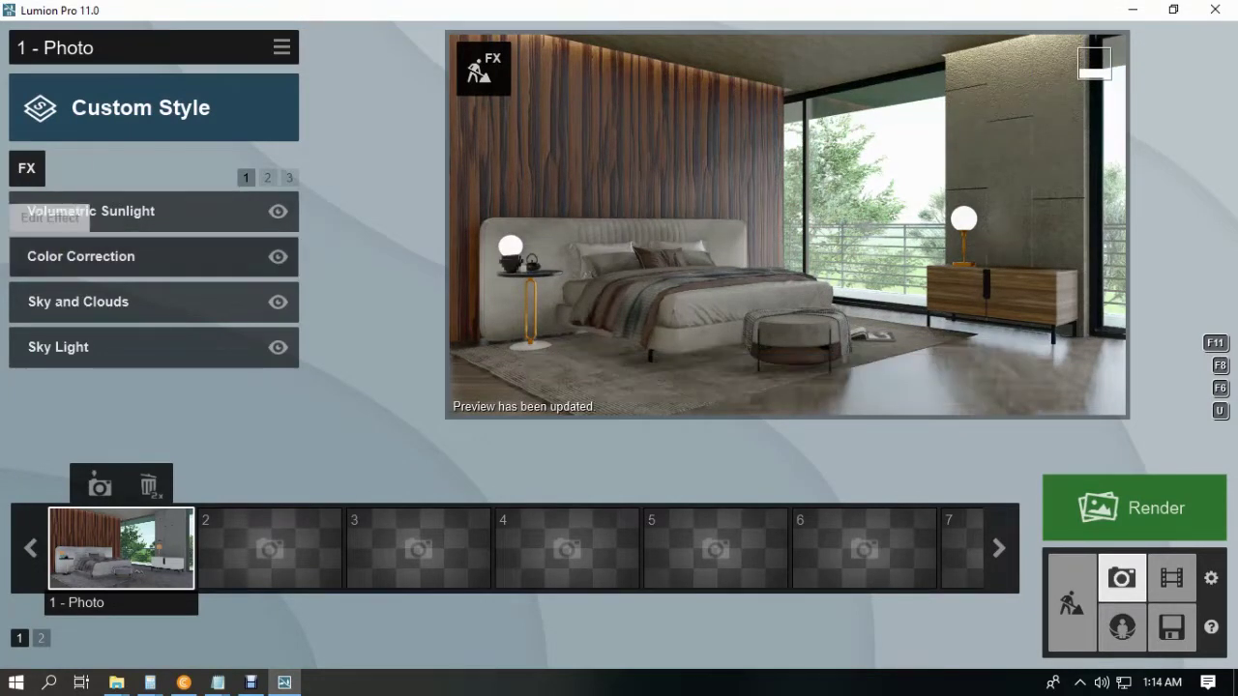
# Step: Open the photo's Reflection effect for plane editing and delete the existing reflection planes
pyautogui.click(268, 178)
pyautogui.click(145, 302)
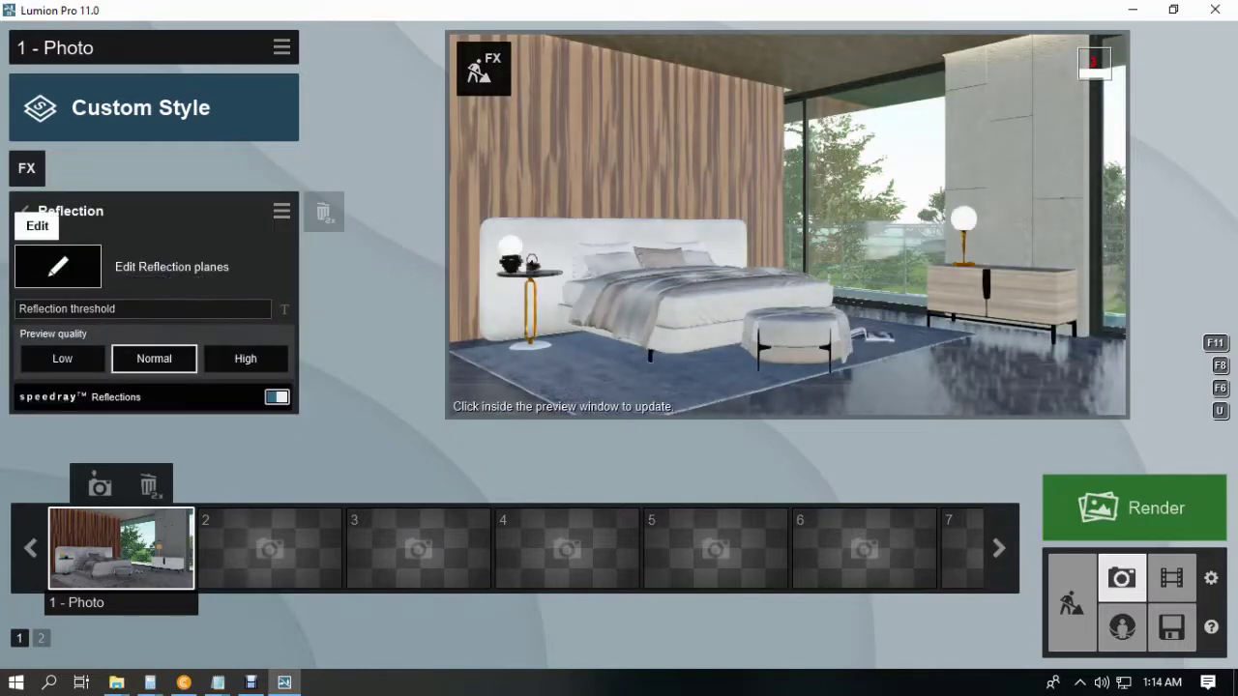
pyautogui.click(57, 266)
pyautogui.click(40, 629)
pyautogui.click(39, 630)
pyautogui.click(40, 630)
pyautogui.click(39, 629)
pyautogui.click(39, 630)
pyautogui.click(39, 630)
# Step: Add three reflection planes, one on the floor and two on the window glass, and confirm them
pyautogui.click(35, 630)
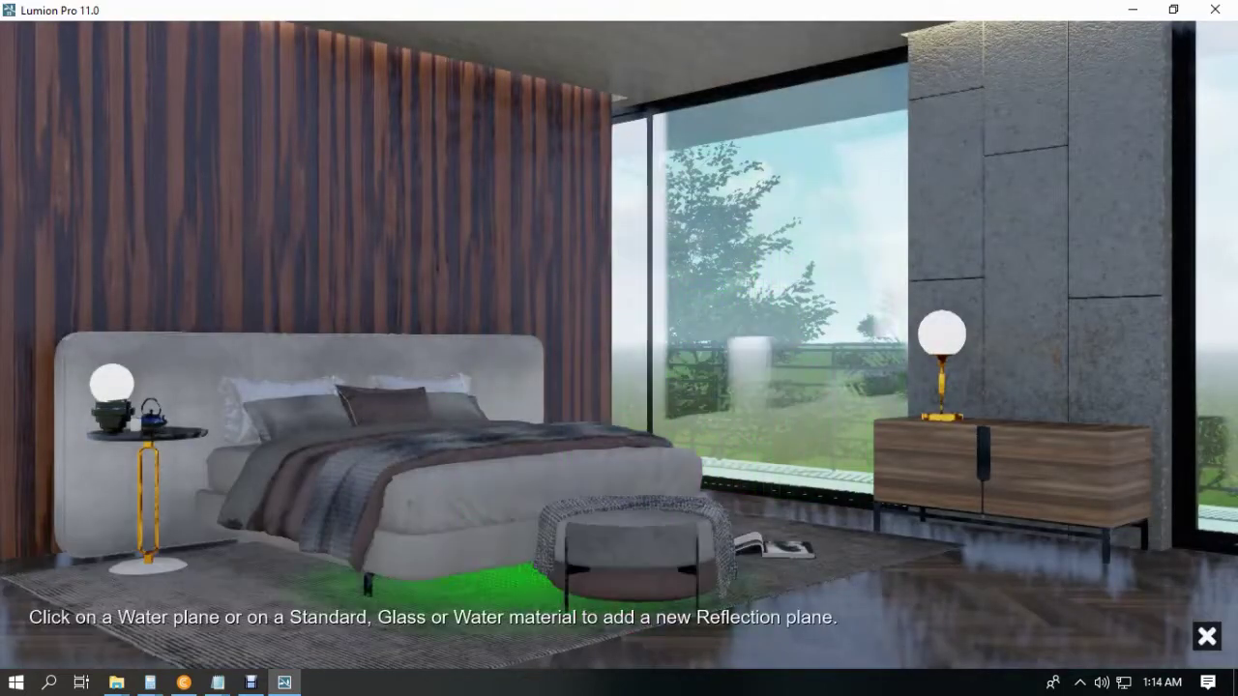
pyautogui.click(864, 630)
pyautogui.click(83, 628)
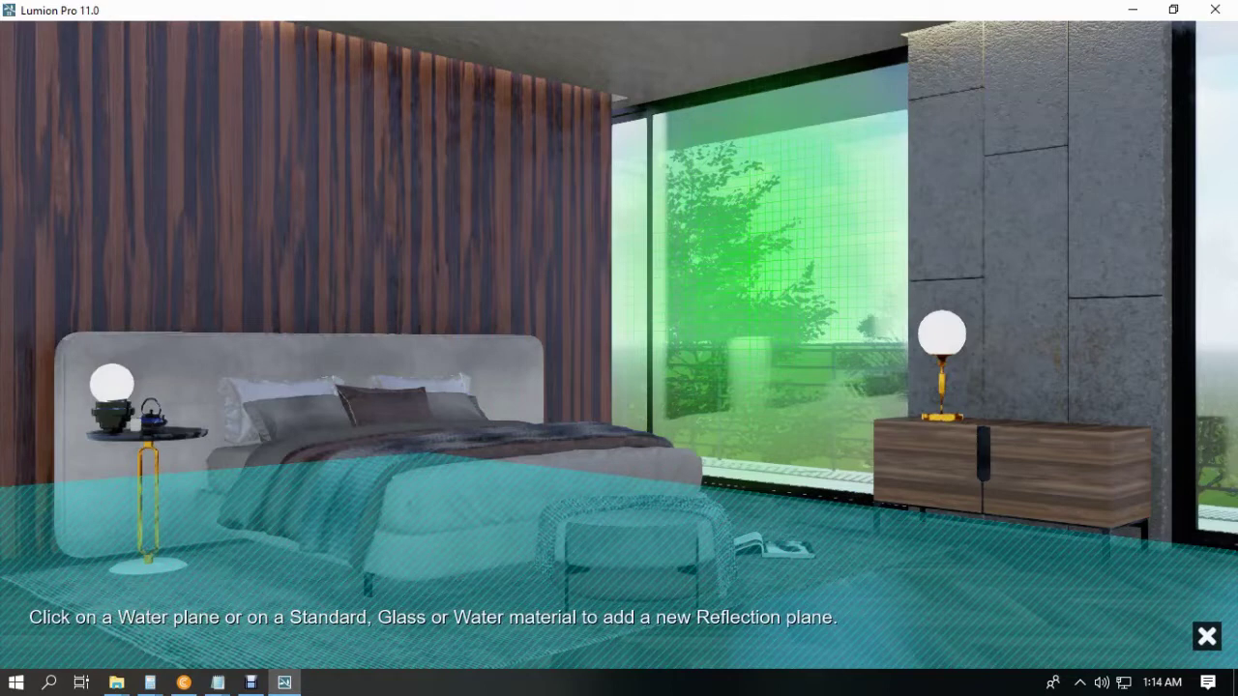
pyautogui.click(865, 464)
pyautogui.click(132, 628)
pyautogui.click(631, 290)
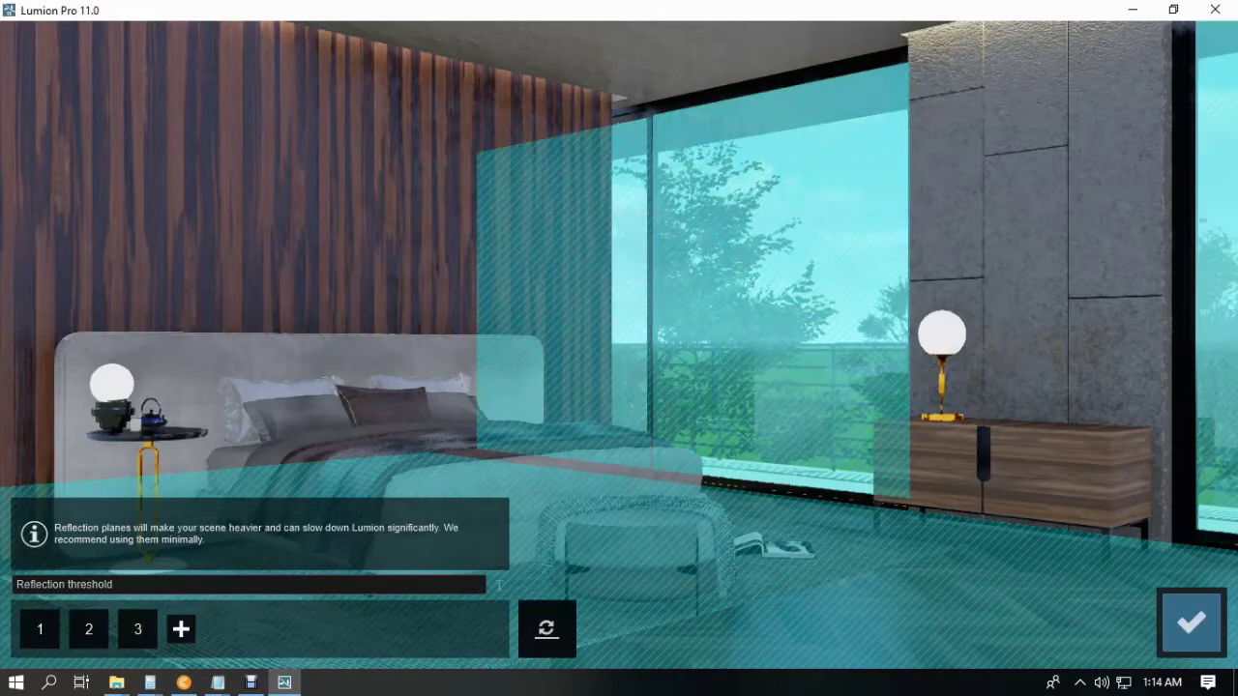
pyautogui.click(1191, 622)
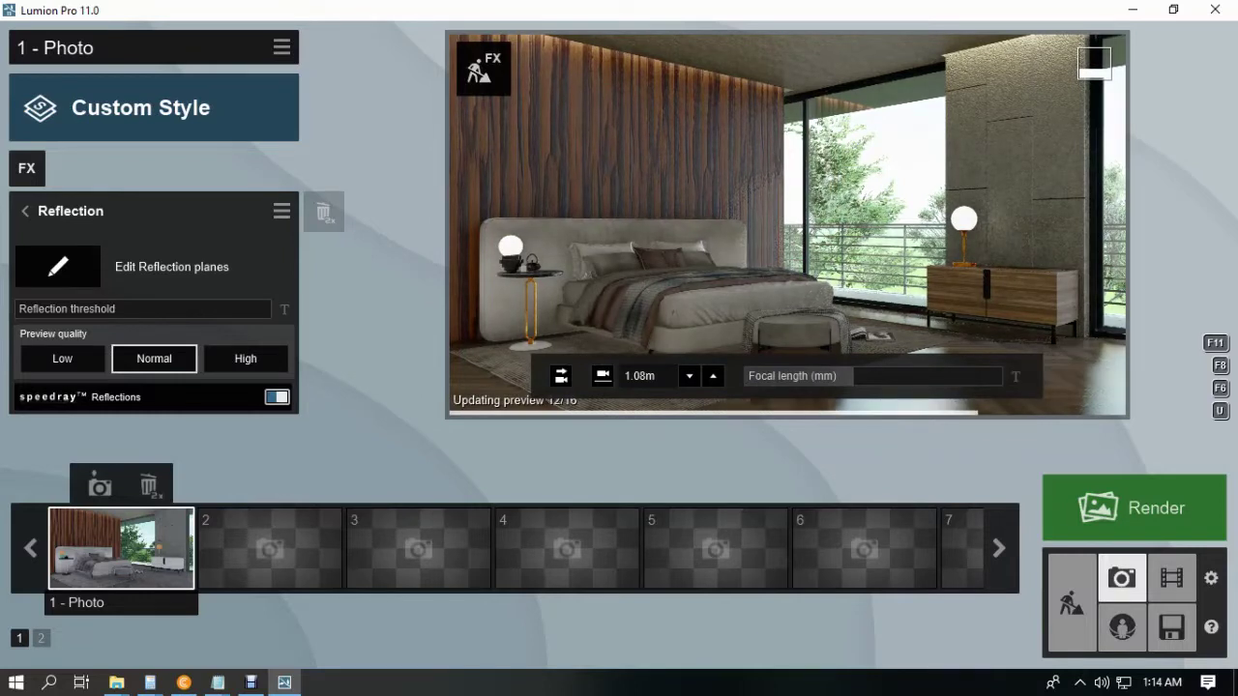
# Step: Delete the last effect at the end of the photo's effects list and update the preview
pyautogui.click(24, 211)
pyautogui.click(245, 177)
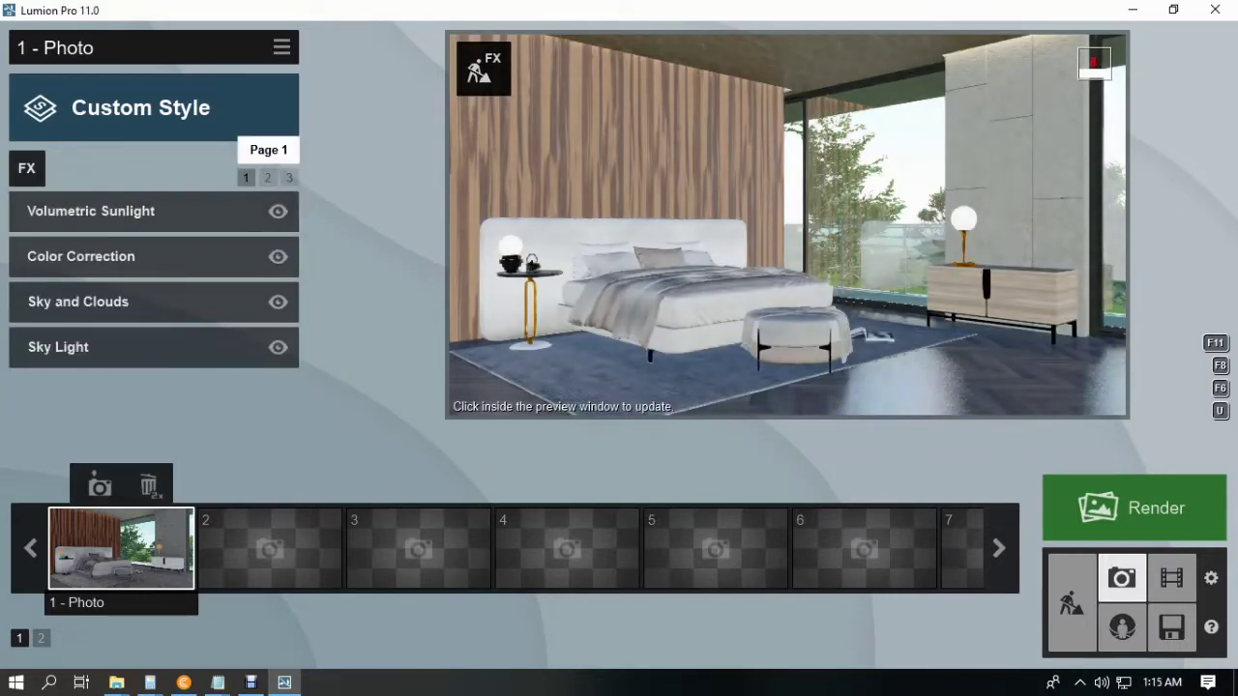
pyautogui.click(288, 177)
pyautogui.doubleClick(323, 303)
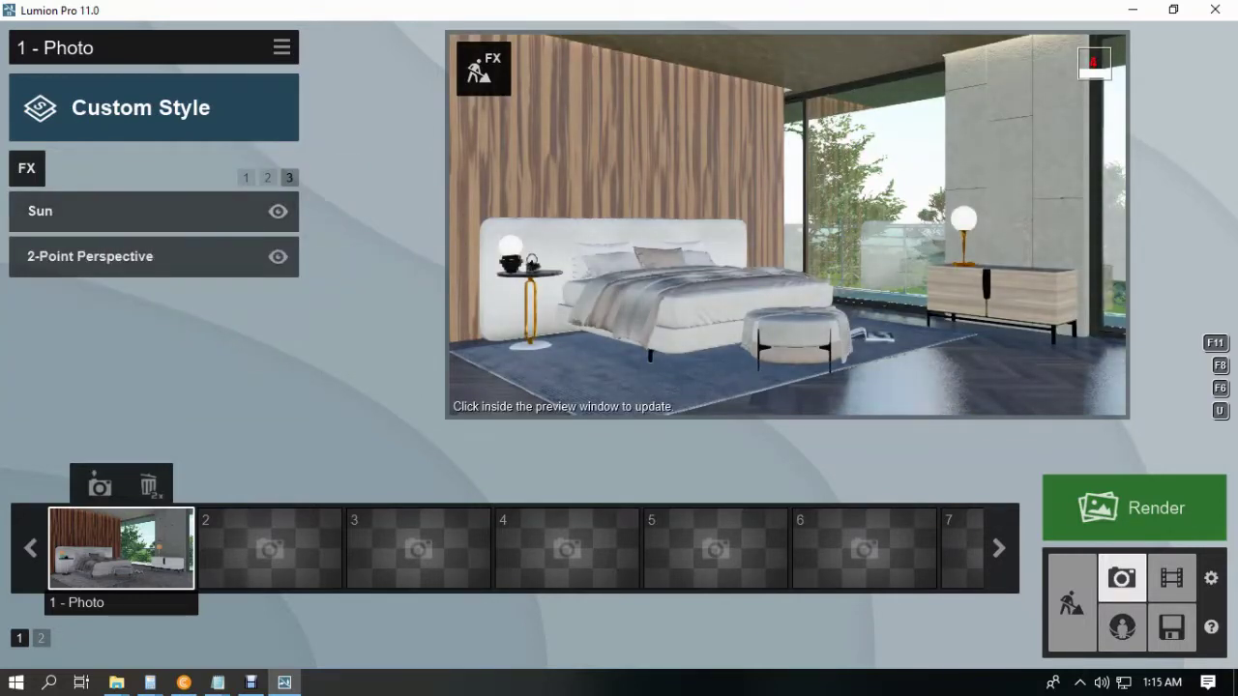
pyautogui.click(541, 300)
# Step: Open the Volumetric Sunlight effect from the Sun effects and refresh the photo preview with it
pyautogui.click(27, 168)
pyautogui.click(267, 194)
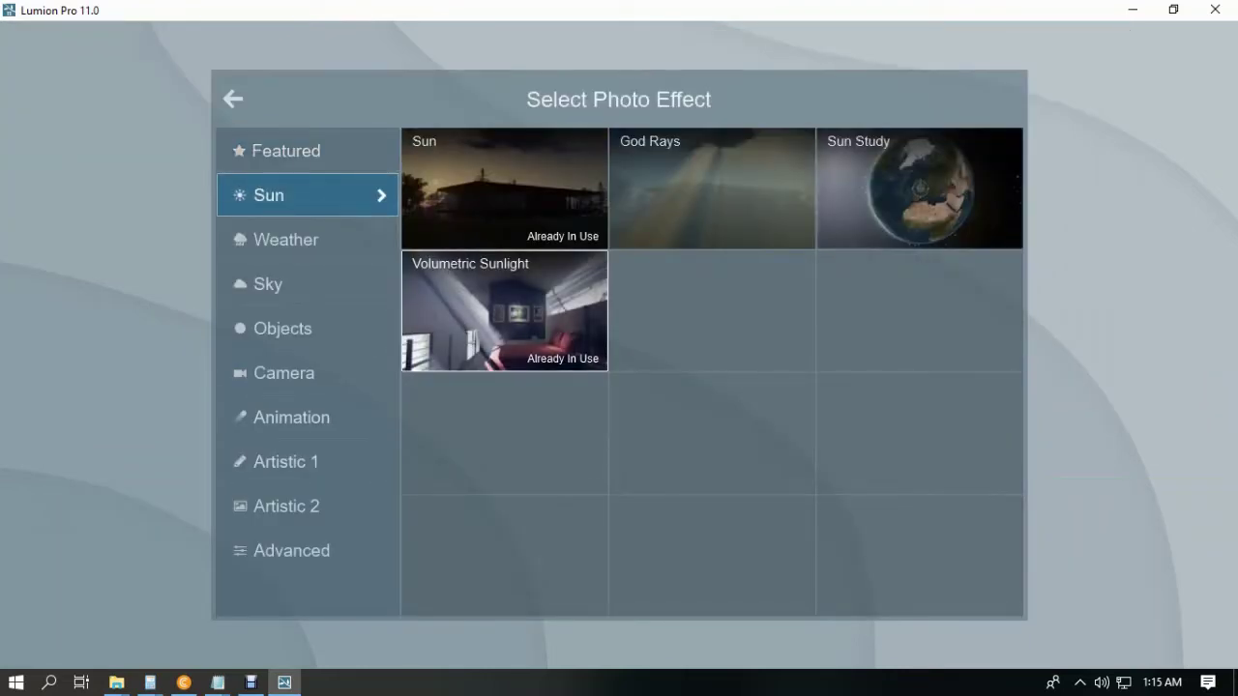
pyautogui.click(505, 310)
pyautogui.click(542, 300)
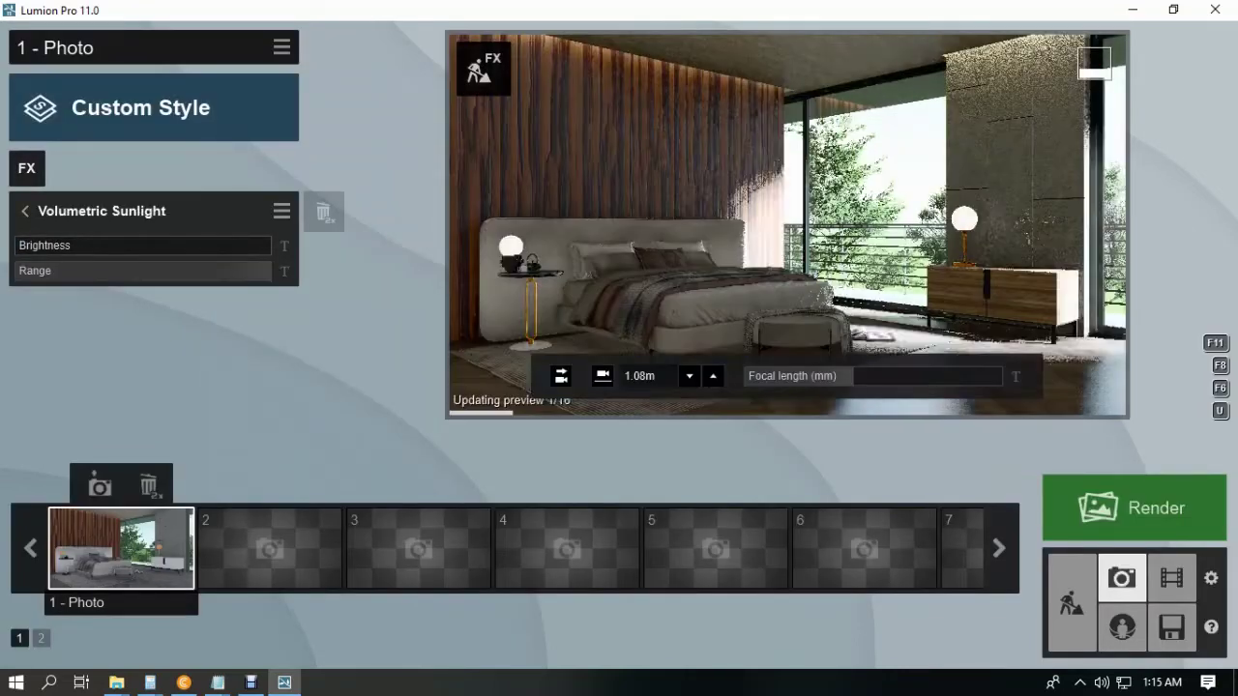
pyautogui.click(25, 210)
# Step: Slightly adjust the first setting of the Color Correction effect and update the preview
pyautogui.click(81, 256)
pyautogui.moveTo(163, 244); pyautogui.dragTo(169, 246)
pyautogui.click(600, 266)
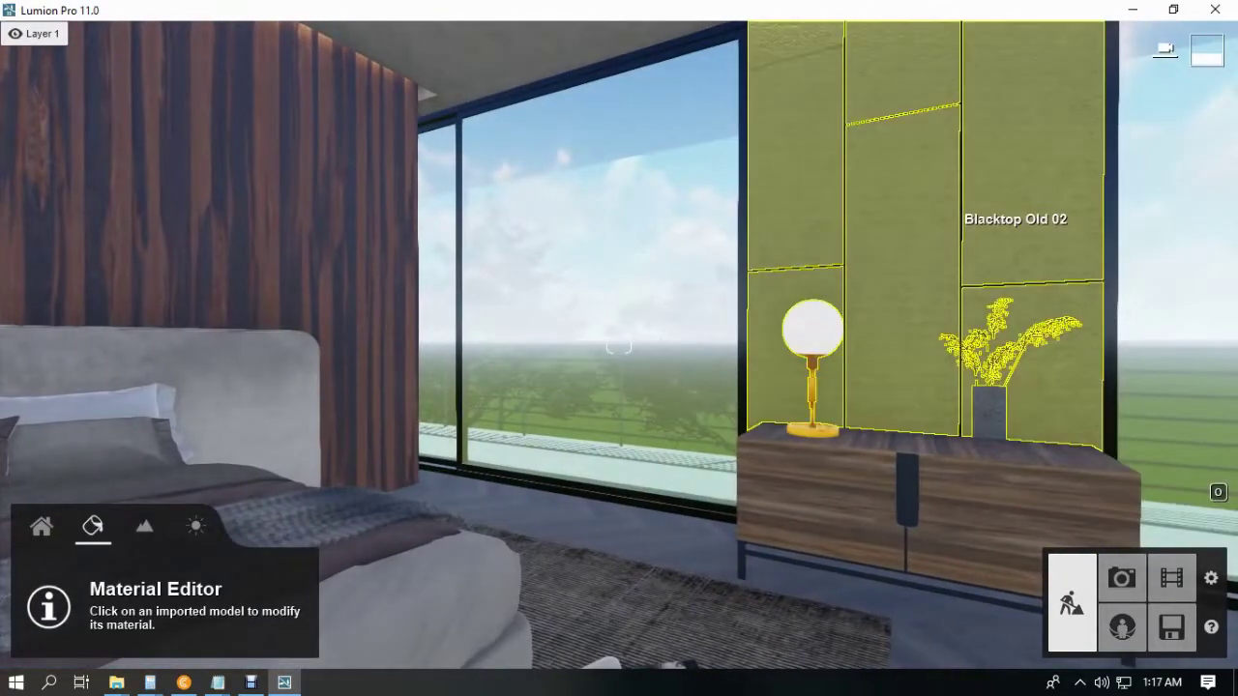
# Step: Raise the colorization of the concrete wall panels' plaster material behind the sideboard to slightly above half
pyautogui.click(976, 189)
pyautogui.moveTo(20, 321); pyautogui.dragTo(133, 321)
pyautogui.moveTo(619, 345); pyautogui.dragTo(851, 345, button='right')
pyautogui.press('w')
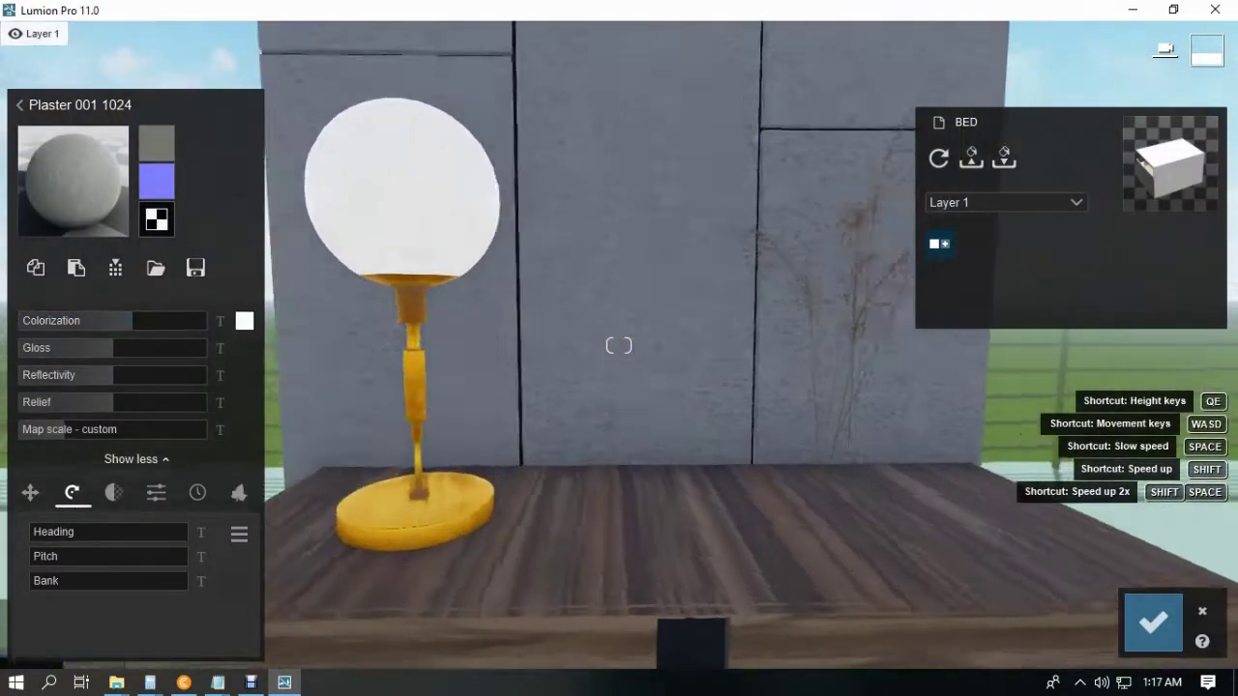
# Step: Try a Standard material on the sideboard vase, with gloss at minimum, reflectivity at 1.4 and slightly raised colorization, and save it
pyautogui.moveTo(619, 345); pyautogui.dragTo(512, 345, button='right')
pyautogui.press('d')
pyautogui.click(826, 428)
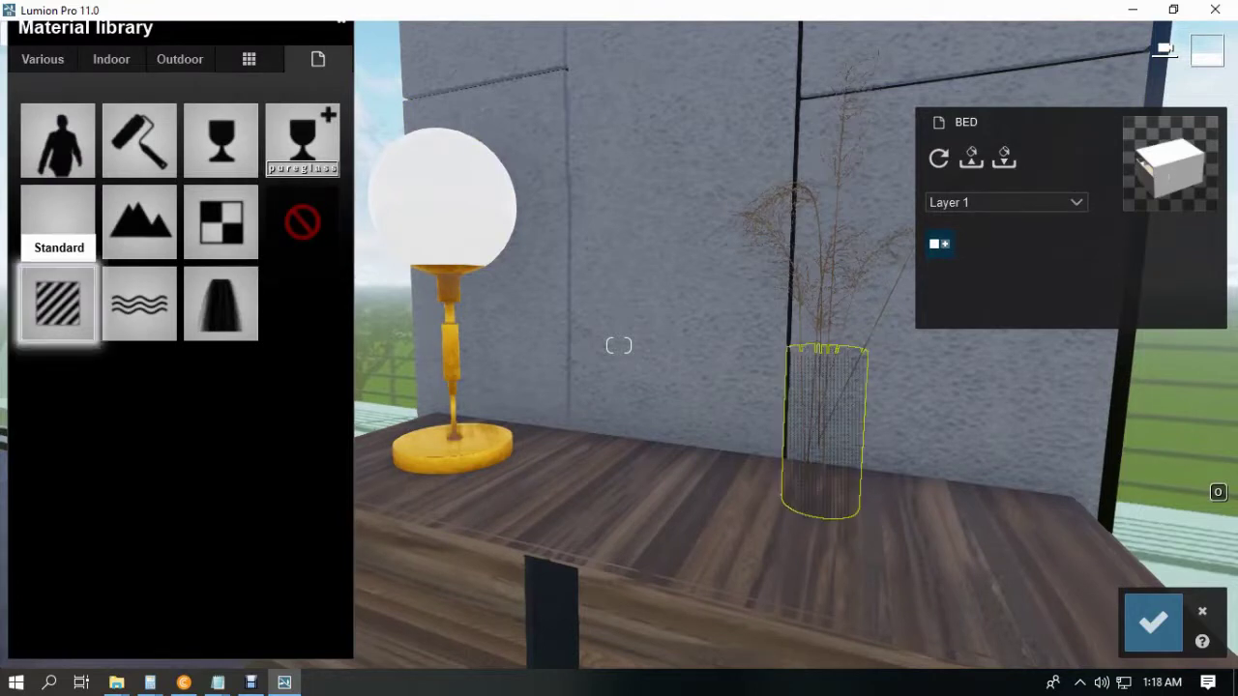
pyautogui.click(58, 304)
pyautogui.click(244, 321)
pyautogui.click(434, 410)
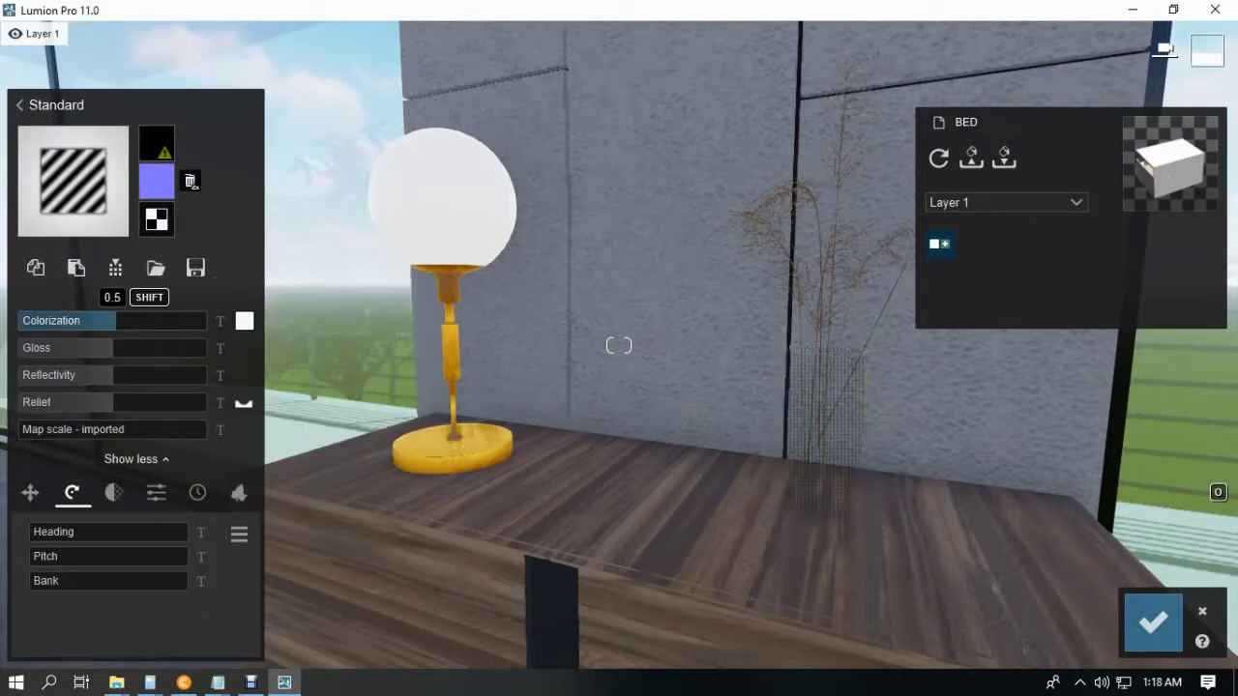
pyautogui.moveTo(109, 348); pyautogui.dragTo(19, 348)
pyautogui.moveTo(111, 375); pyautogui.dragTo(147, 376)
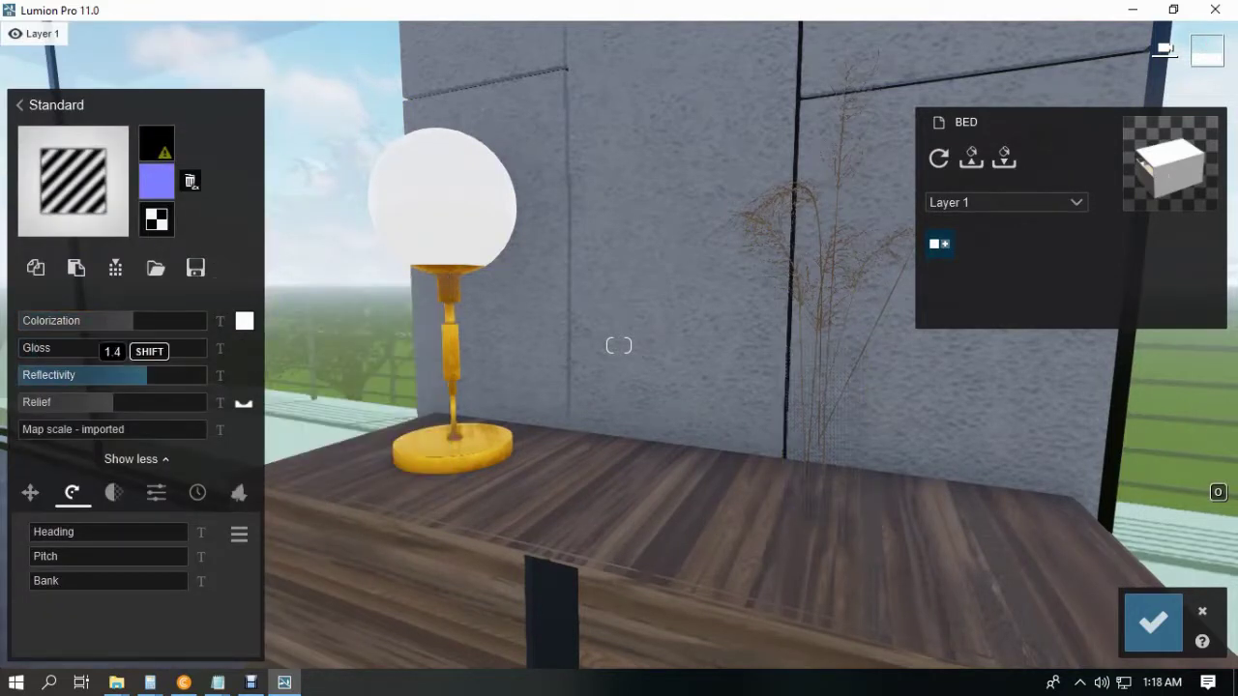
pyautogui.click(1153, 622)
# Step: Give the sideboard vase a teal glass material from the Indoor library and save the change
pyautogui.click(826, 426)
pyautogui.click(180, 59)
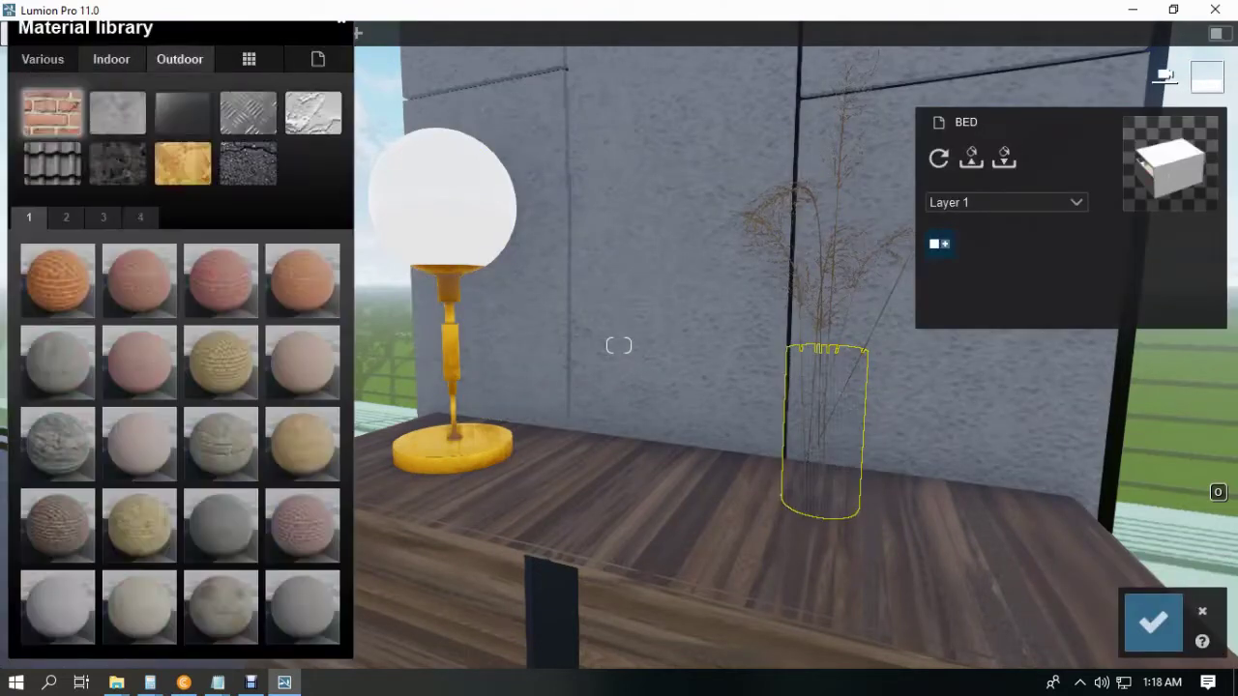
pyautogui.click(112, 59)
pyautogui.click(117, 112)
pyautogui.click(222, 281)
pyautogui.press('w')
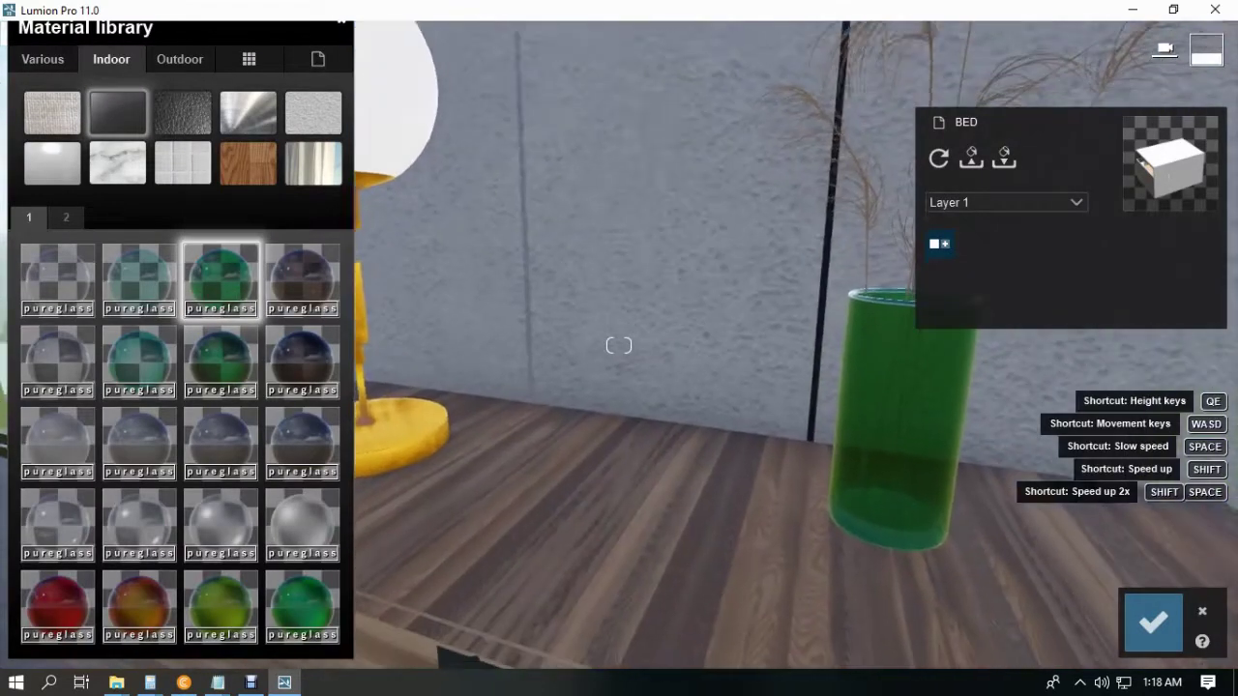
pyautogui.click(139, 361)
pyautogui.click(1152, 623)
# Step: Assign a Standard material to the dried grass in the vase and pick a swatch from the RAL Brown palette
pyautogui.press('s')
pyautogui.click(814, 209)
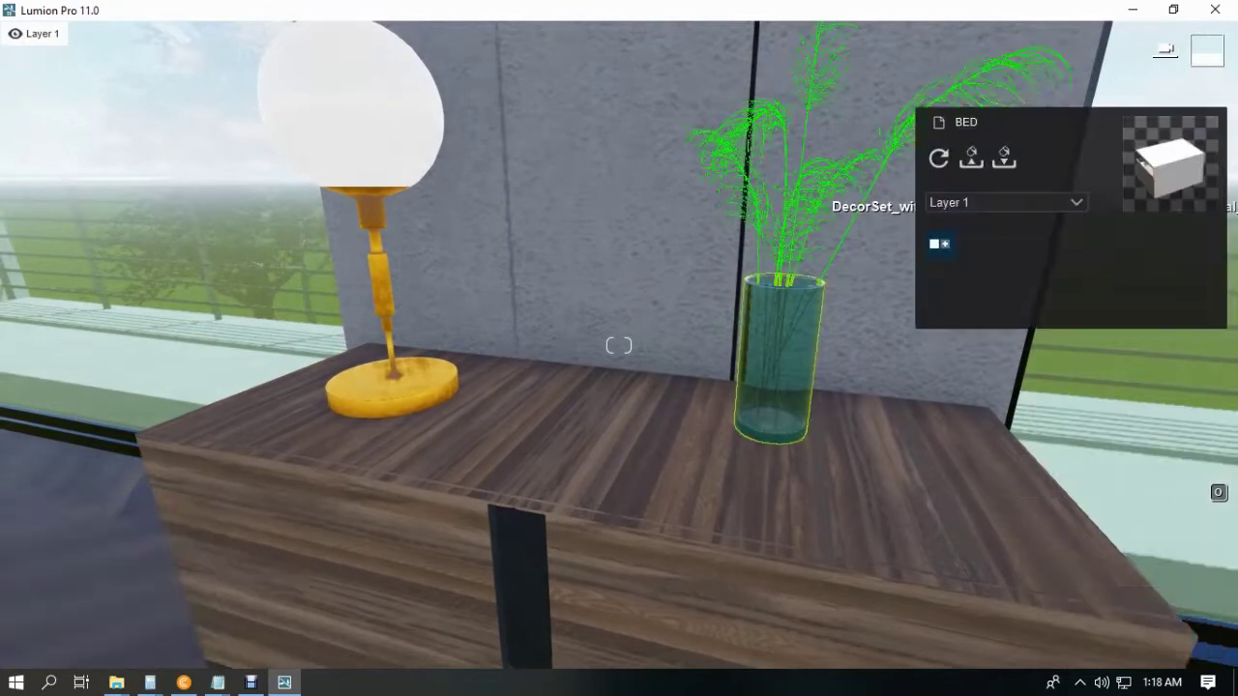
pyautogui.click(59, 222)
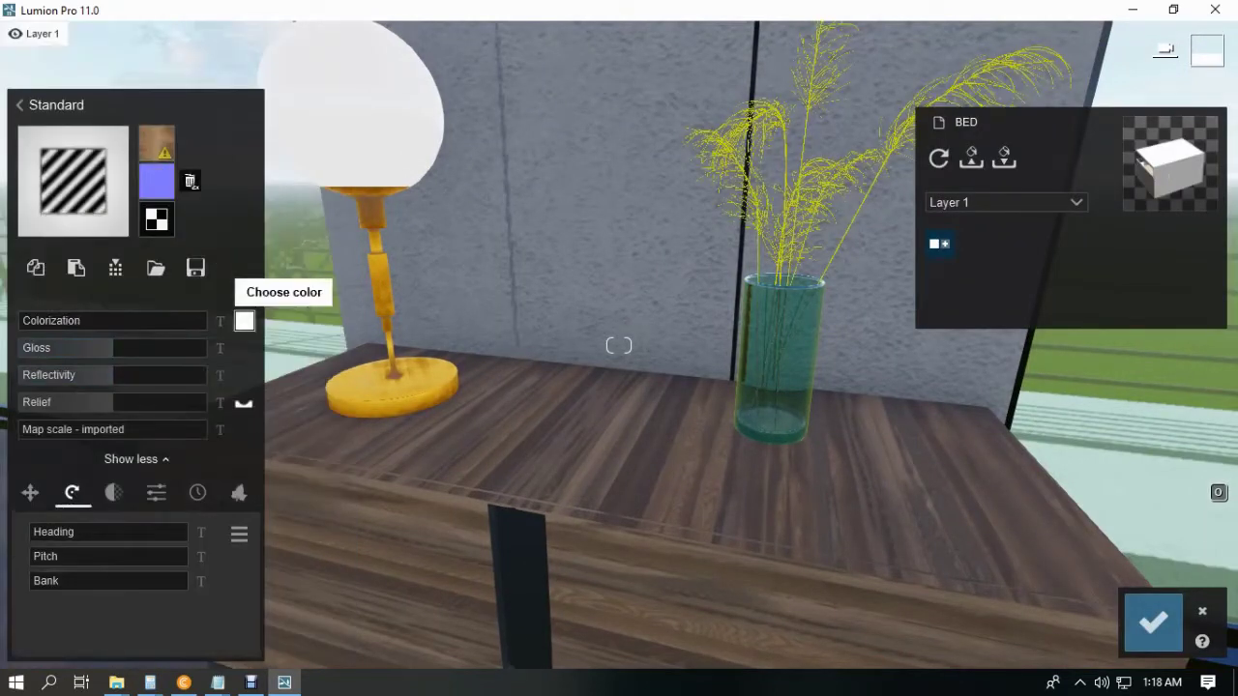
pyautogui.click(243, 320)
pyautogui.click(398, 291)
pyautogui.click(358, 321)
pyautogui.click(322, 509)
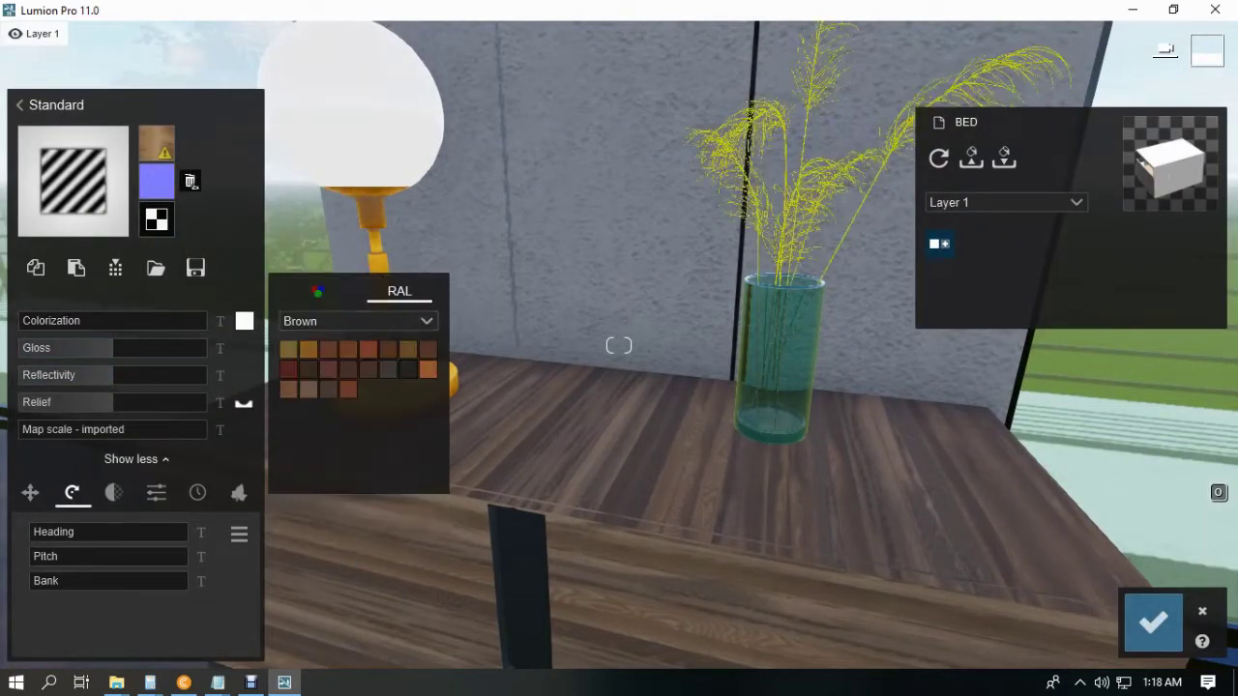
pyautogui.click(327, 349)
# Step: Set the dried grass material's colorization to maximum and lower its gloss and reflectivity to near zero
pyautogui.click(148, 321)
pyautogui.moveTo(148, 321); pyautogui.dragTo(208, 321)
pyautogui.moveTo(46, 348)
pyautogui.mouseDown()
pyautogui.moveTo(21, 348)
pyautogui.moveTo(35, 348)
pyautogui.mouseUp()
pyautogui.moveTo(48, 375); pyautogui.dragTo(34, 375)
# Step: Change the dried grass to a reddish RAL Brown swatch and raise its relief to nearly the maximum
pyautogui.click(244, 321)
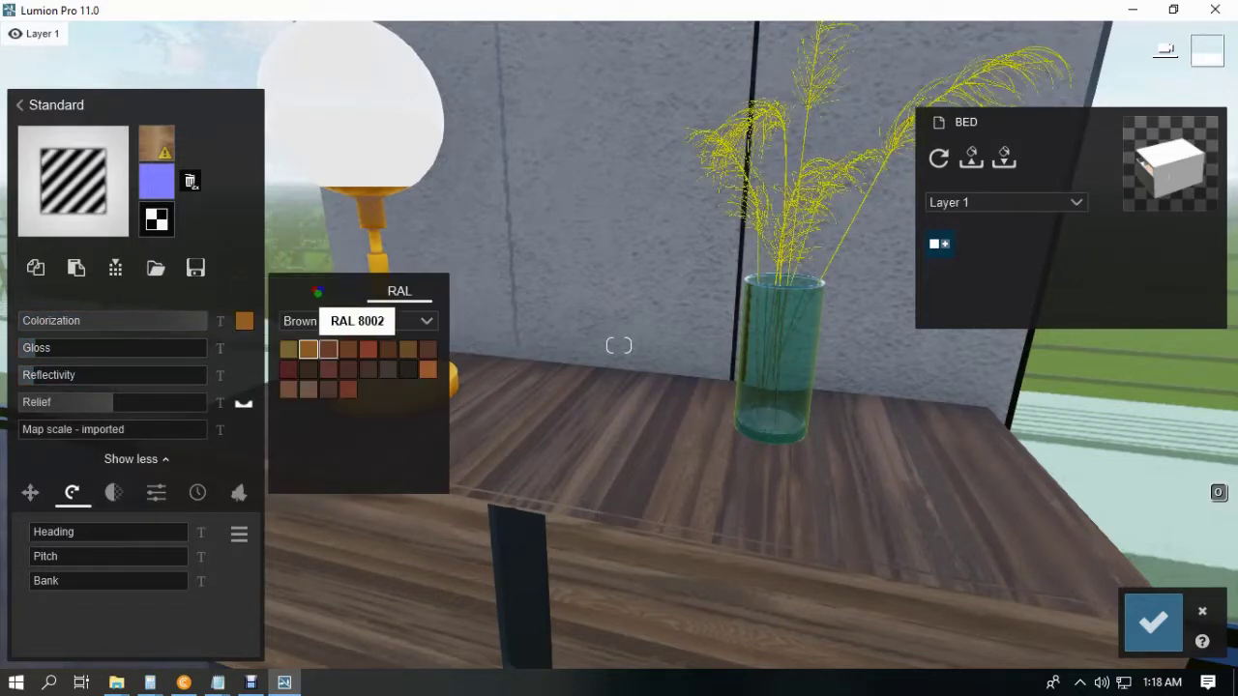
pyautogui.click(348, 350)
pyautogui.moveTo(870, 266); pyautogui.dragTo(953, 189, button='right')
pyautogui.scroll(4, 870, 266)
pyautogui.scroll(-3, 870, 266)
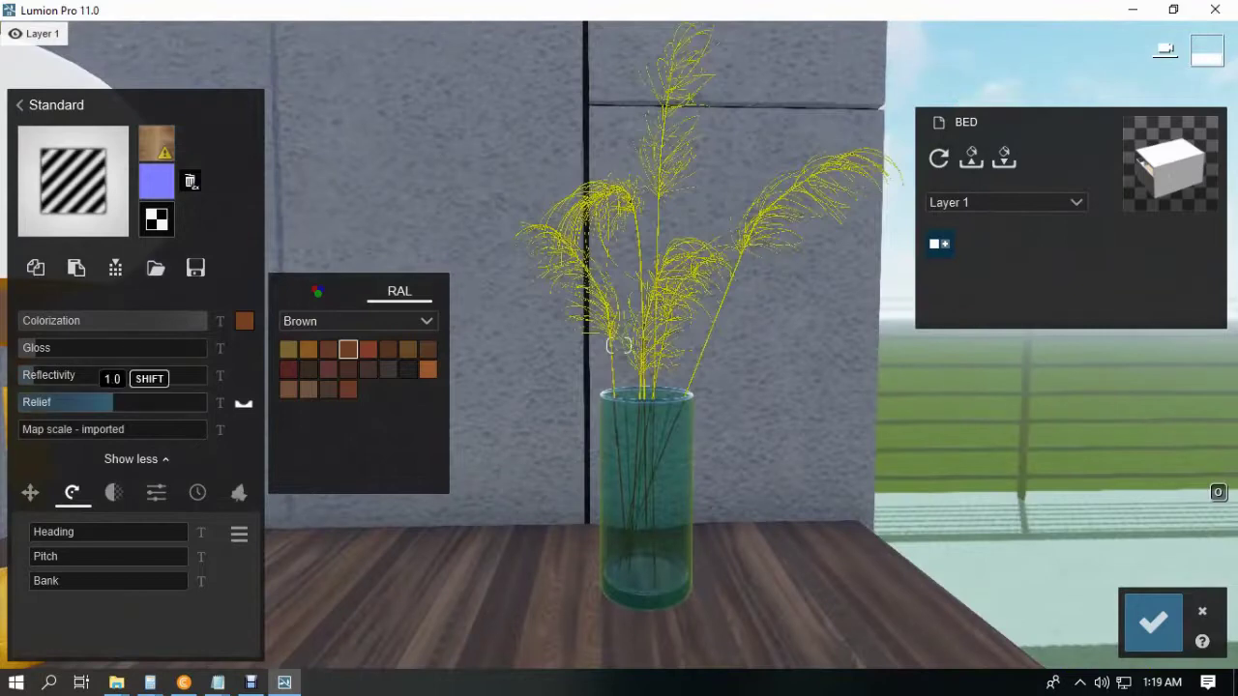
pyautogui.moveTo(135, 403); pyautogui.dragTo(197, 403)
pyautogui.scroll(-4, 619, 345)
pyautogui.moveTo(619, 345); pyautogui.dragTo(512, 387, button='right')
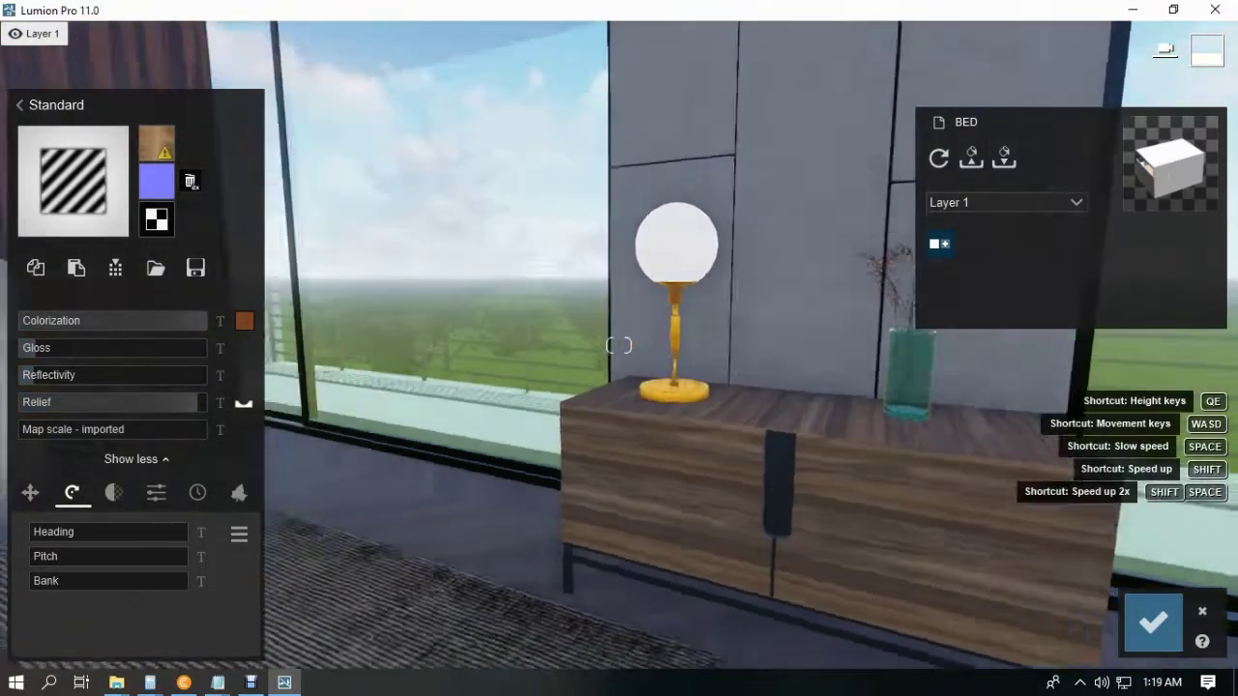
# Step: Save the material changes, return to Photo mode and update the preview of photo 1
pyautogui.click(1153, 622)
pyautogui.click(1122, 578)
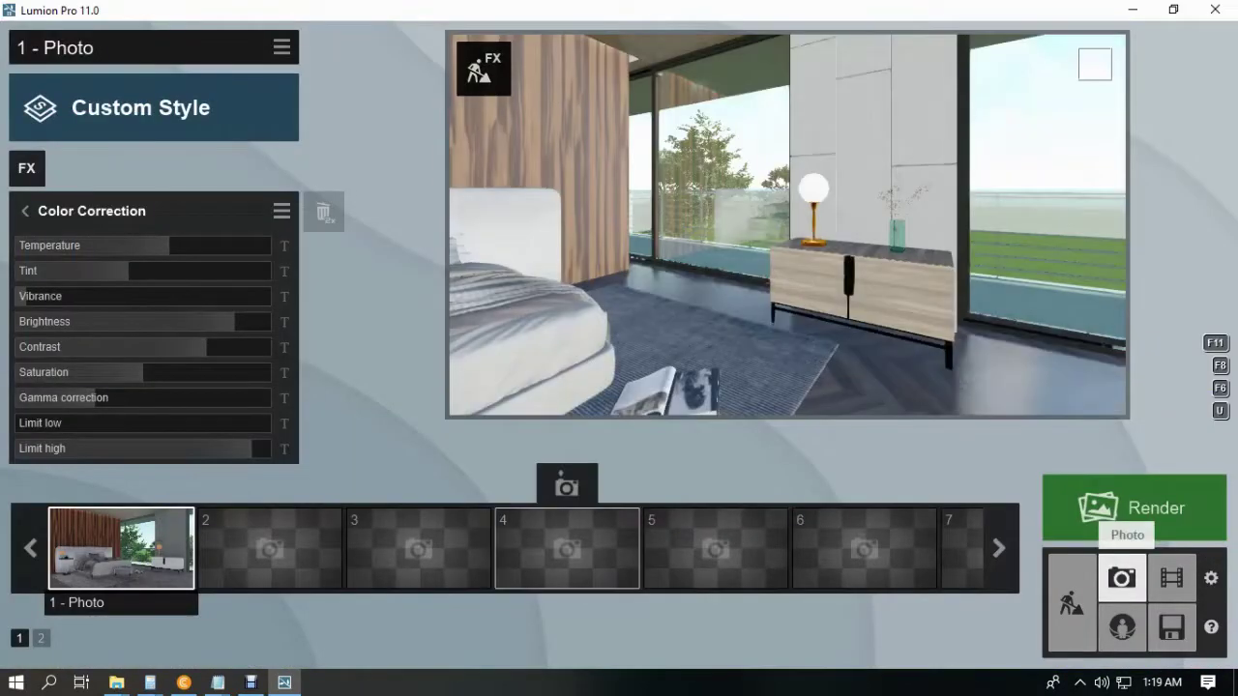
pyautogui.click(106, 541)
# Step: Open the folder for rendered images in File Explorer, delete all files in it and return to Lumion
pyautogui.rightClick(116, 682)
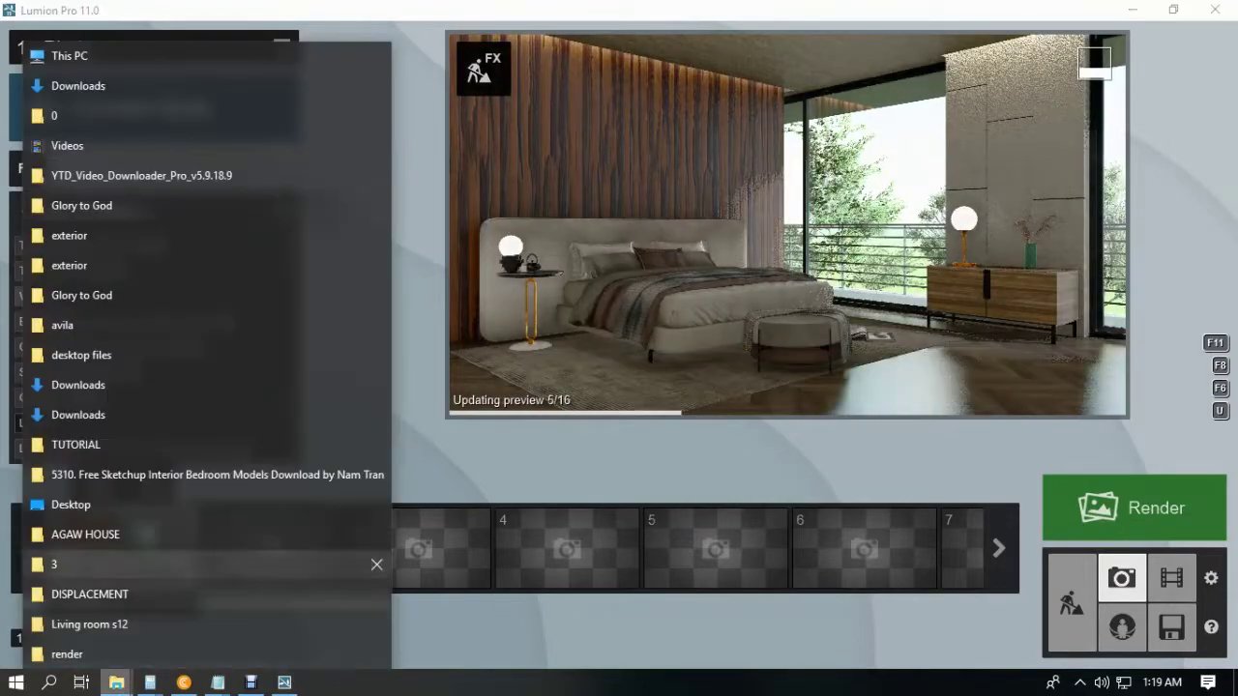
pyautogui.click(1132, 10)
pyautogui.doubleClick(292, 193)
pyautogui.press('Escape')
pyautogui.hotkey('ctrl', 'a')
pyautogui.press('Delete')
pyautogui.click(284, 681)
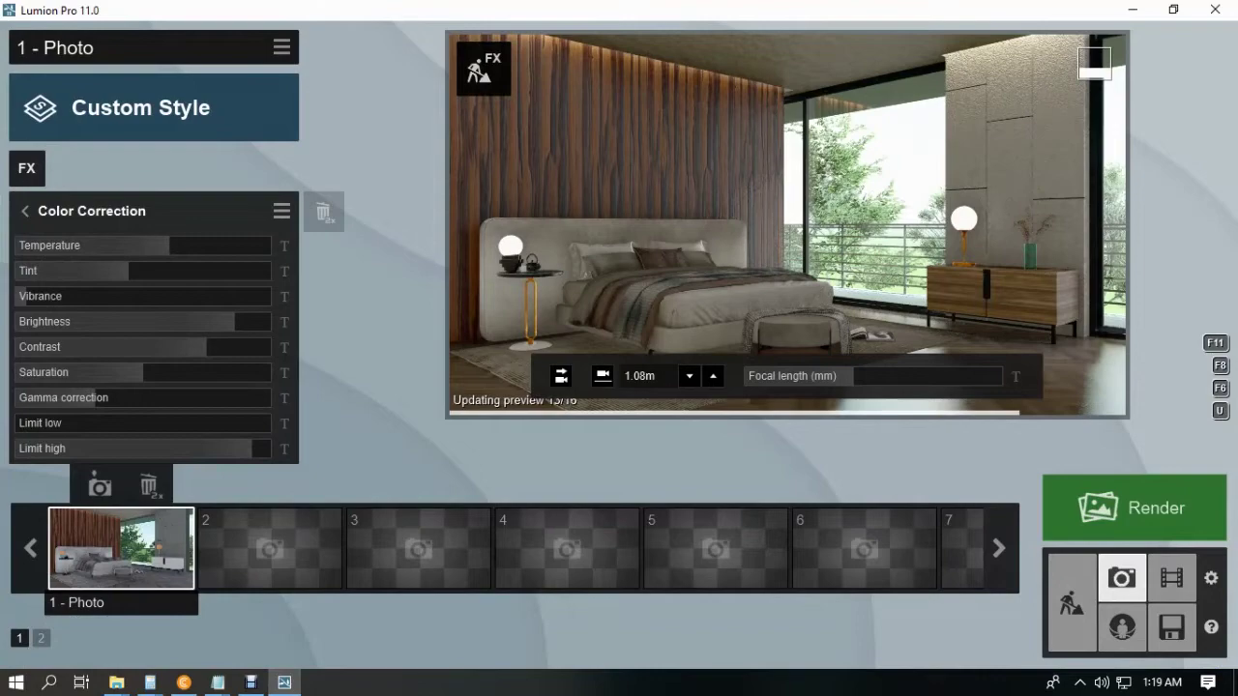
# Step: Refresh photo 1 and render it at 1280x720 as a JPG named 0 in the BEDROOM project's render folder
pyautogui.click(120, 549)
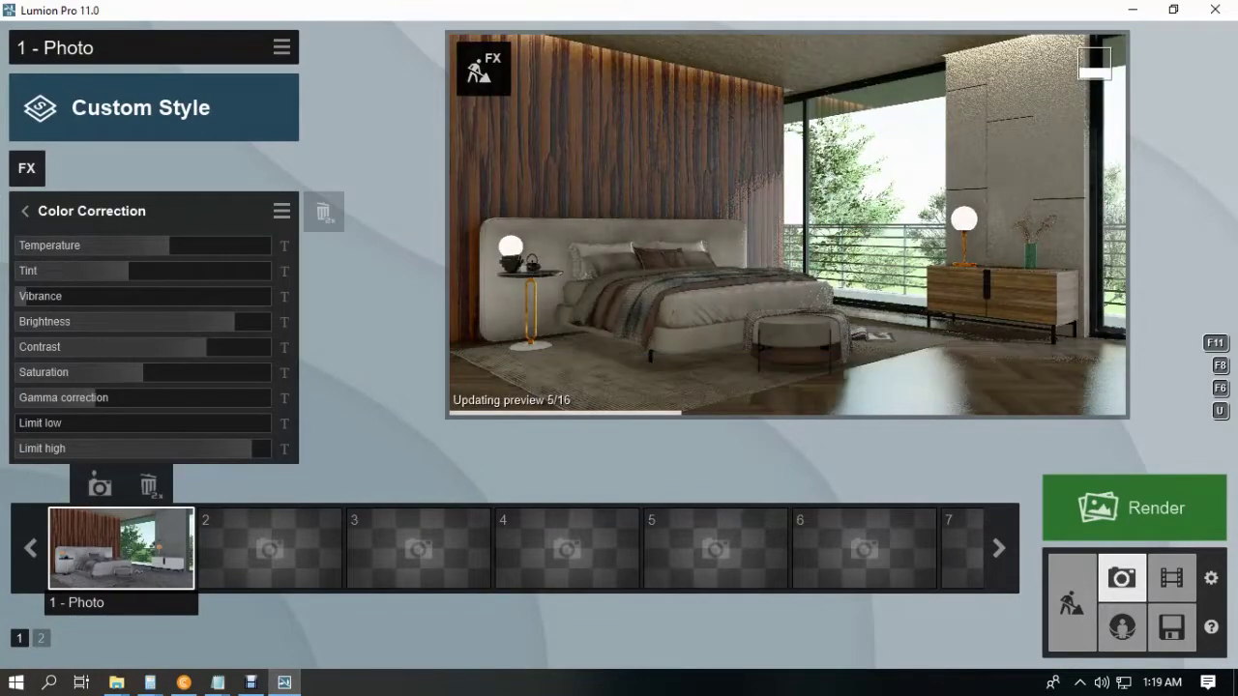
pyautogui.click(1133, 508)
pyautogui.click(290, 616)
pyautogui.click(74, 136)
pyautogui.doubleClick(300, 147)
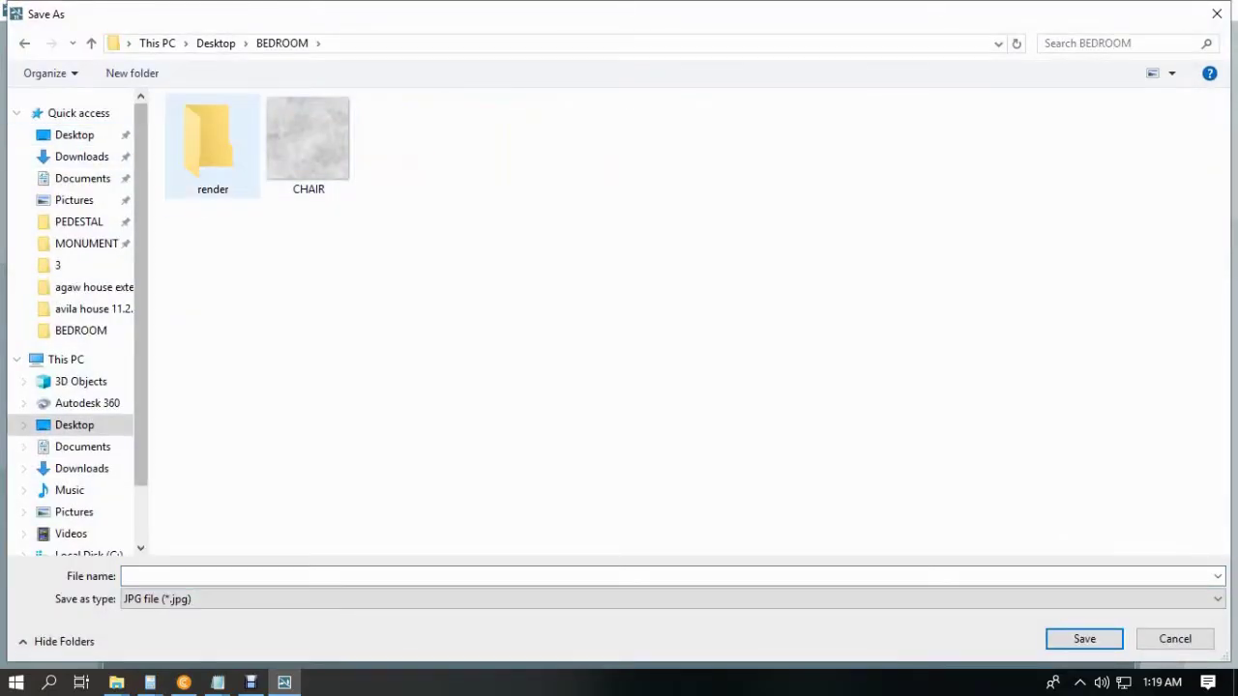
pyautogui.doubleClick(213, 147)
pyautogui.click(252, 576)
pyautogui.write('1')
pyautogui.press('Return')
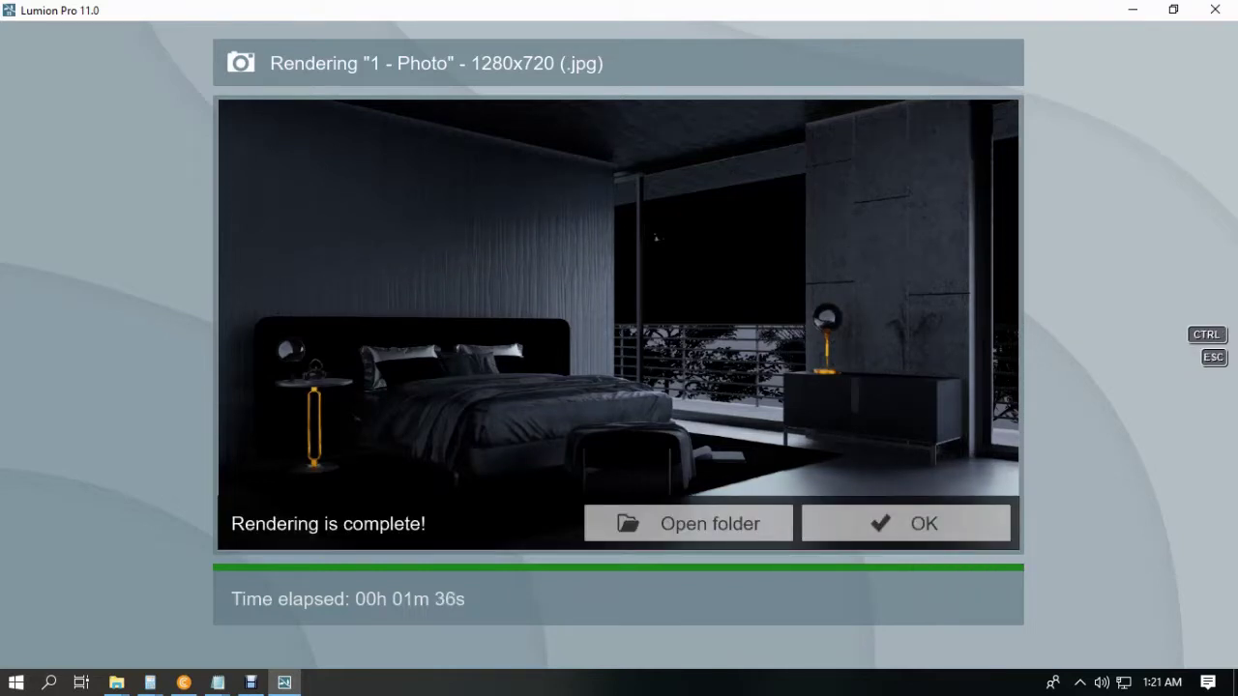
# Step: Close the finished render report, minimize the open windows and launch Photoshop from the desktop
pyautogui.click(905, 523)
pyautogui.click(1132, 9)
pyautogui.click(1132, 9)
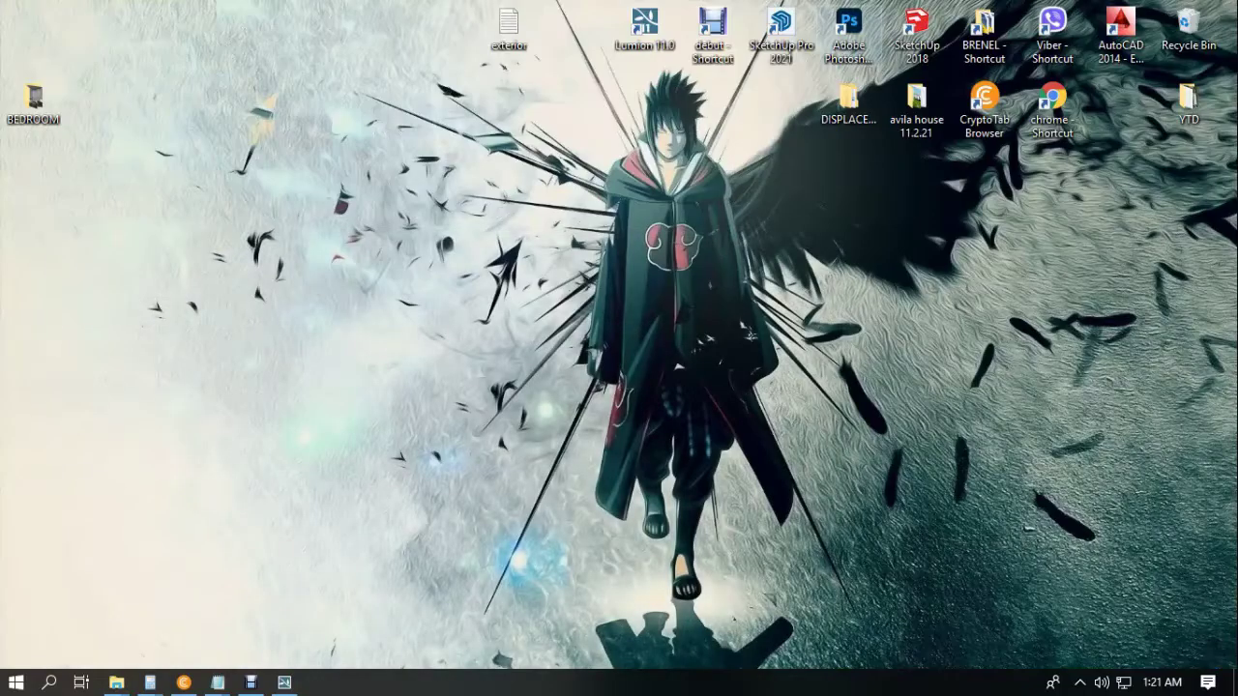
pyautogui.doubleClick(848, 33)
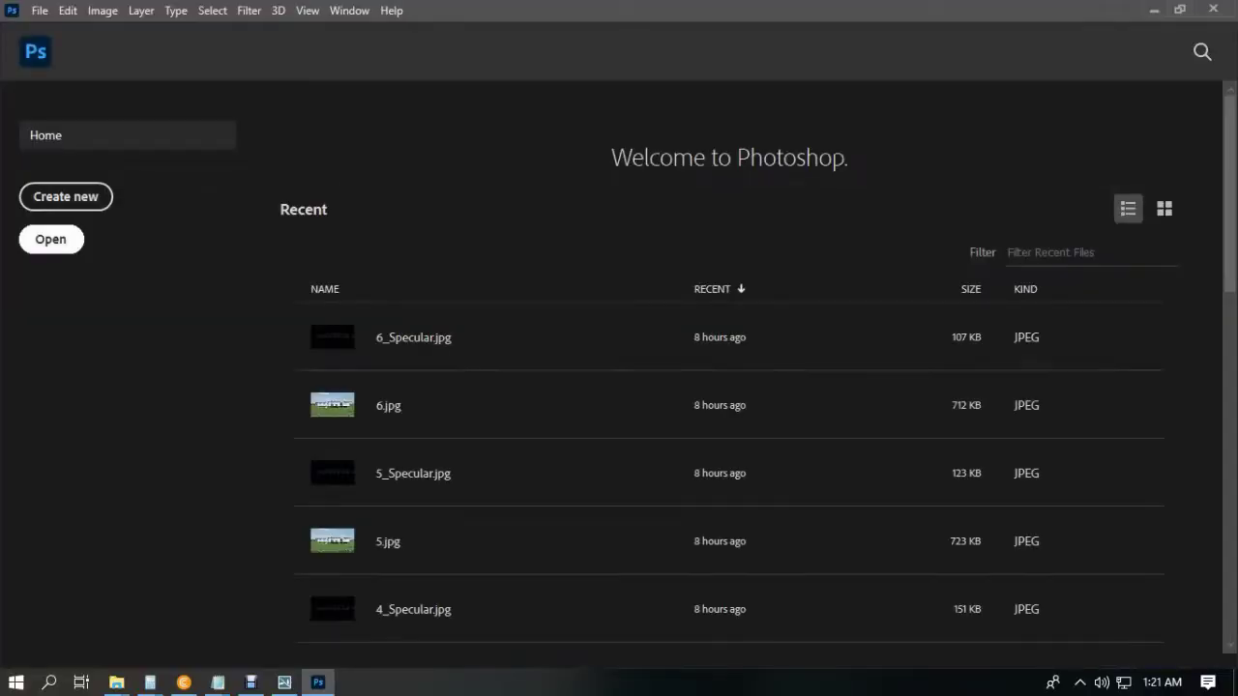
# Step: Open 0.jpg and 0_Specular.jpg from the render folder and align the specular image as a layer over the render
pyautogui.click(51, 240)
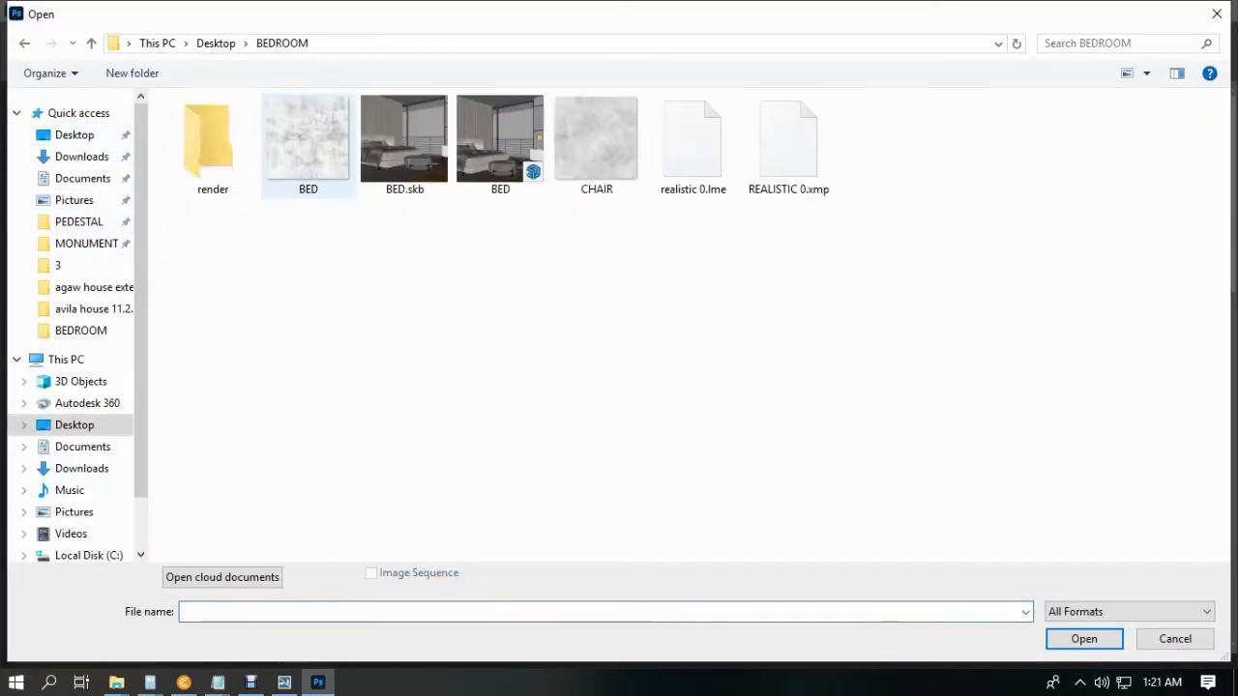
pyautogui.doubleClick(211, 155)
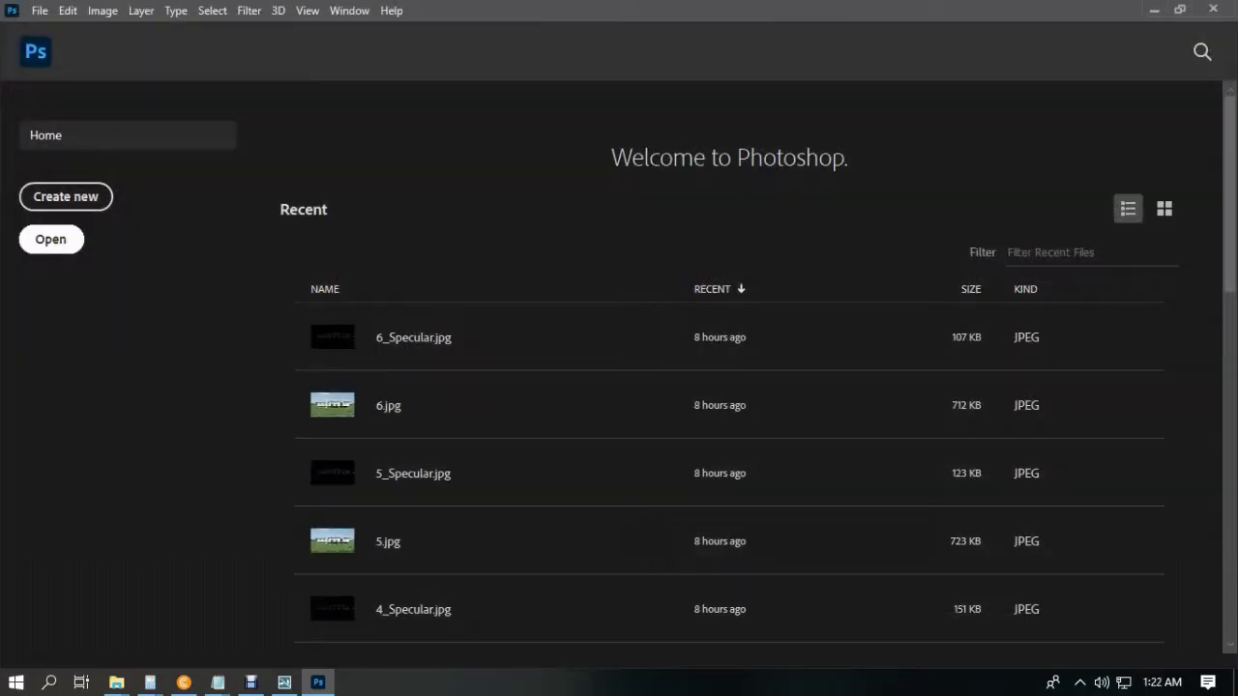
pyautogui.press('v')
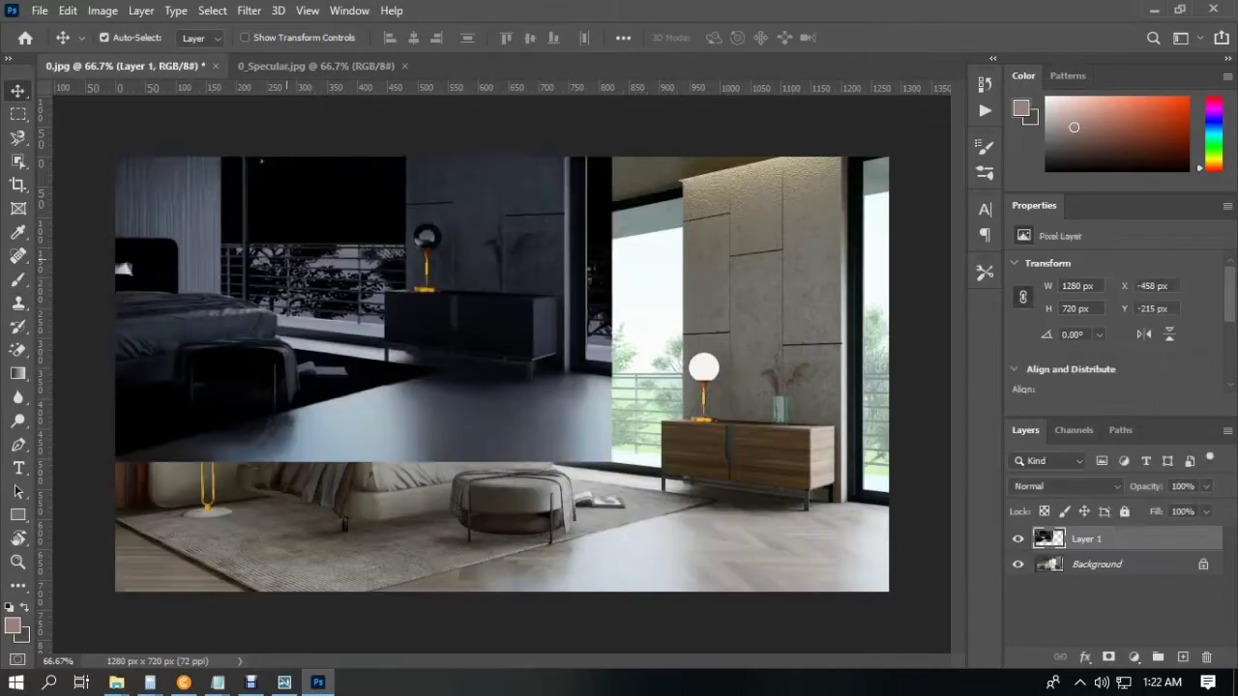
pyautogui.moveTo(286, 259); pyautogui.dragTo(562, 388)
# Step: Set the specular layer's blending mode to Lighten and merge it into the background
pyautogui.click(1064, 486)
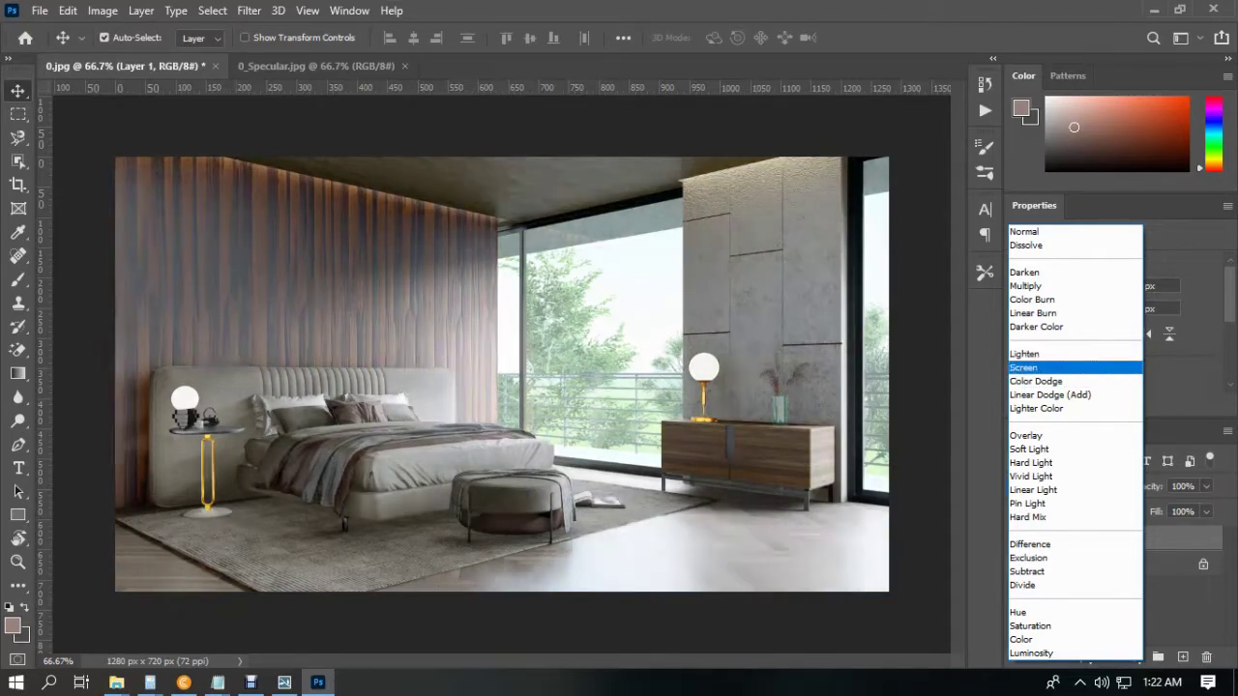
pyautogui.press('Return')
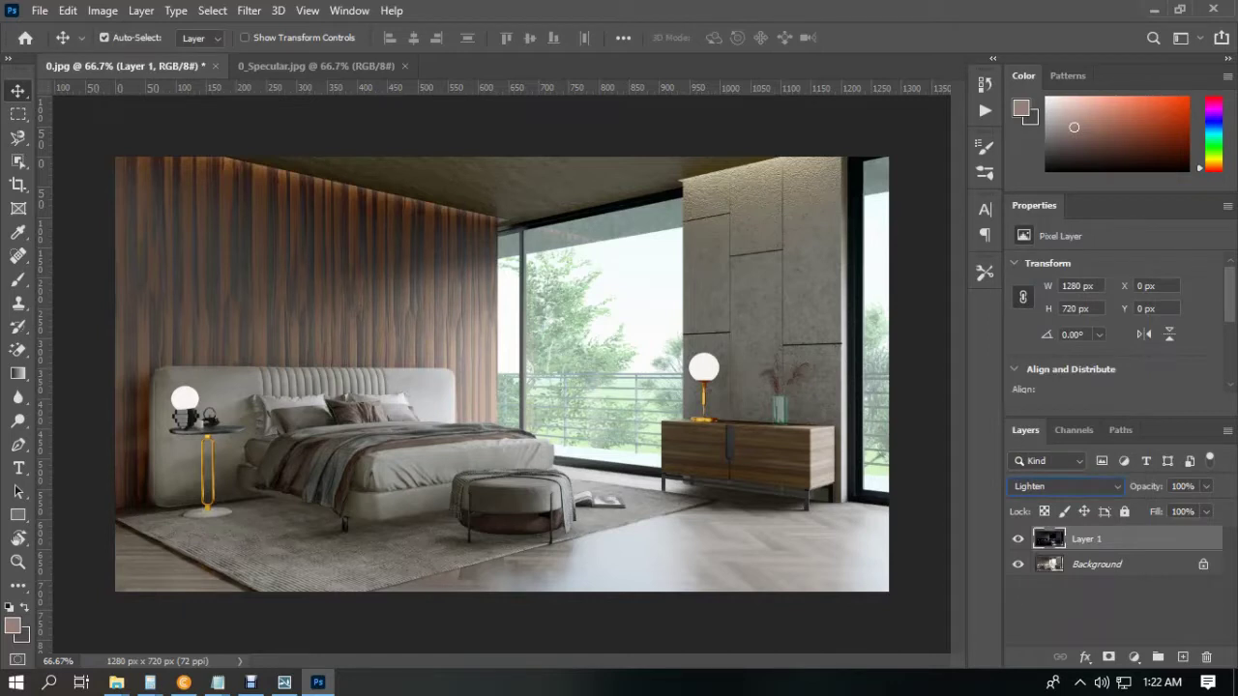
pyautogui.hotkey('ctrl', 'e')
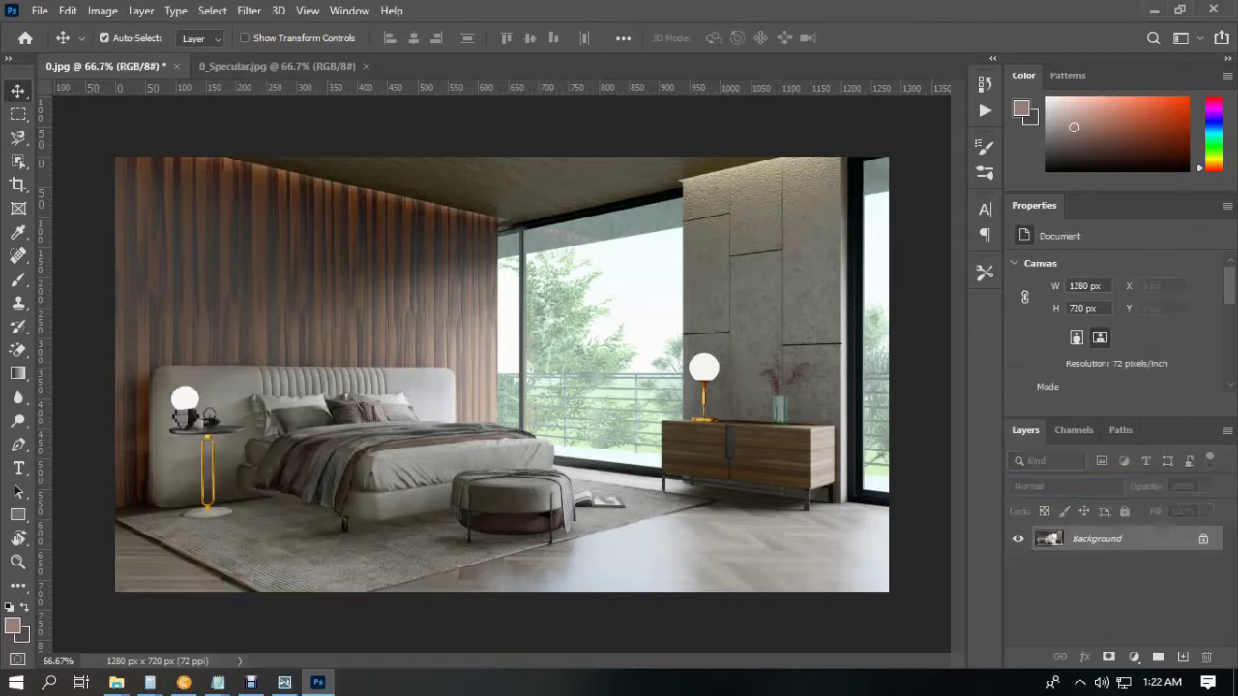
# Step: Duplicate the merged background, convert the copy to a smart object and open the Camera Raw Filter on it
pyautogui.hotkey('ctrl', 'j')
pyautogui.rightClick(1093, 538)
pyautogui.click(913, 251)
pyautogui.click(249, 10)
pyautogui.click(319, 118)
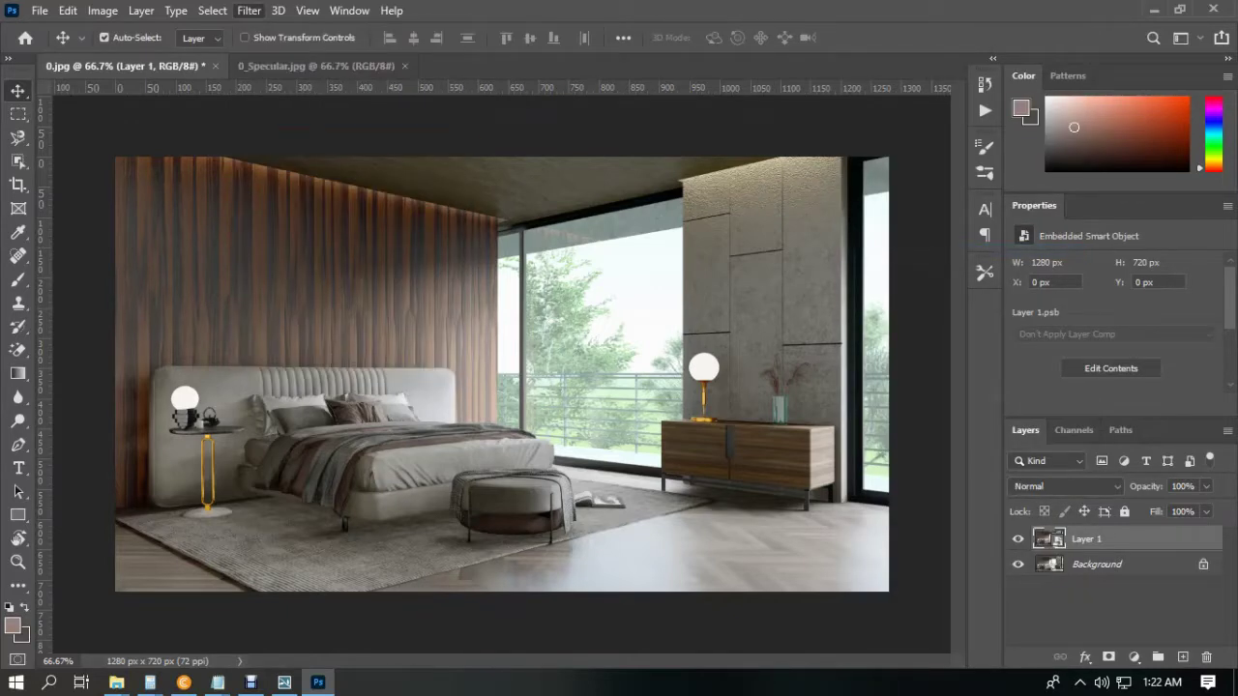
# Step: Try loading the REALISTIC 0.xmp settings from the BEDROOM folder into Camera Raw
pyautogui.click(1125, 275)
pyautogui.click(1124, 386)
pyautogui.click(212, 145)
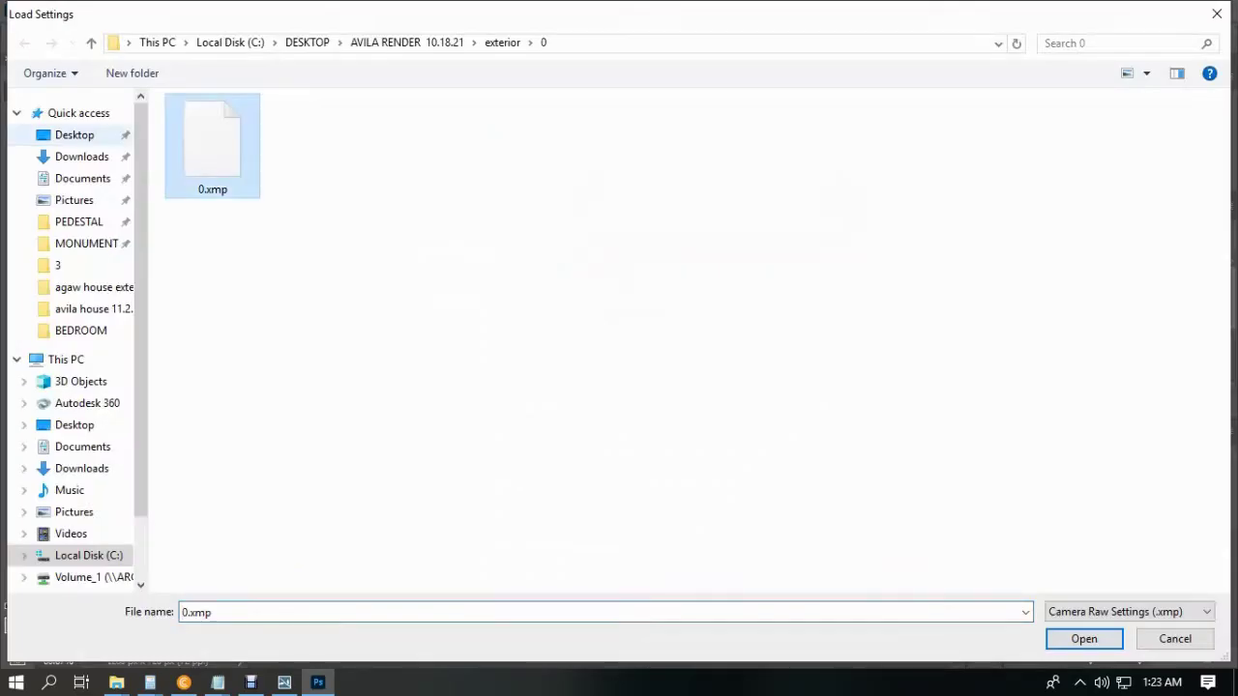
pyautogui.click(75, 136)
pyautogui.doubleClick(309, 145)
pyautogui.doubleClick(309, 145)
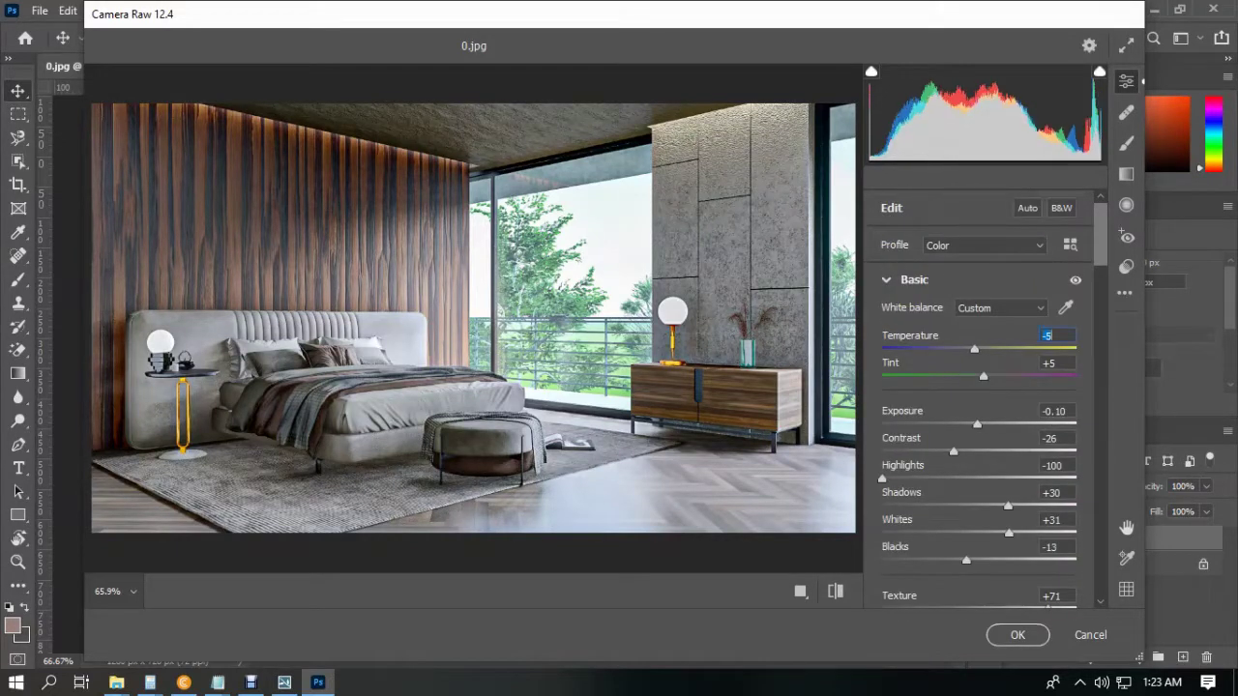
# Step: Try correcting the white balance with a temperature of +1 and a tint close to neutral
pyautogui.press('Up')
pyautogui.press('Tab')
pyautogui.press('Down')
pyautogui.press('Down')
pyautogui.press('Down')
pyautogui.press('Down')
pyautogui.press('Down')
pyautogui.press('Down')
pyautogui.press('Down')
pyautogui.press('Down')
pyautogui.press('Down')
pyautogui.press('Down')
pyautogui.press('Down')
pyautogui.press('Down')
pyautogui.press('Down')
pyautogui.press('Down')
pyautogui.press('Down')
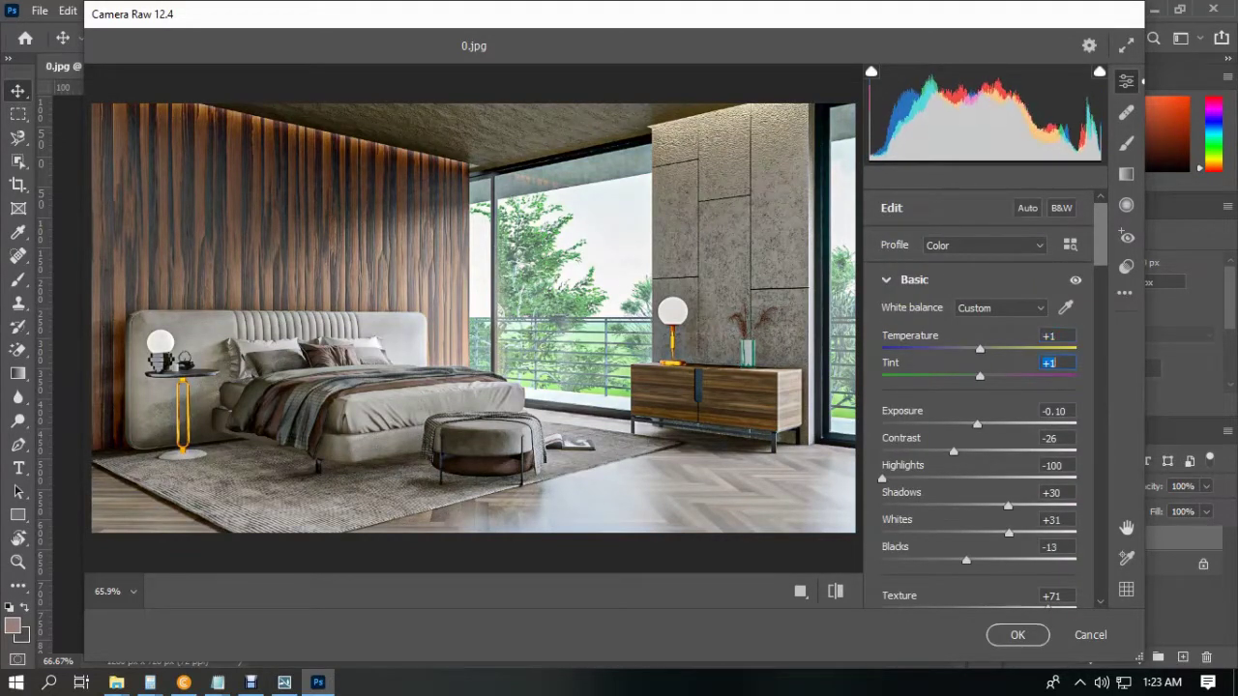
pyautogui.moveTo(969, 376); pyautogui.dragTo(978, 376)
# Step: Try lowering the tone curve's highlights to -100 and close the Camera Raw Filter
pyautogui.scroll(-12, 979, 386)
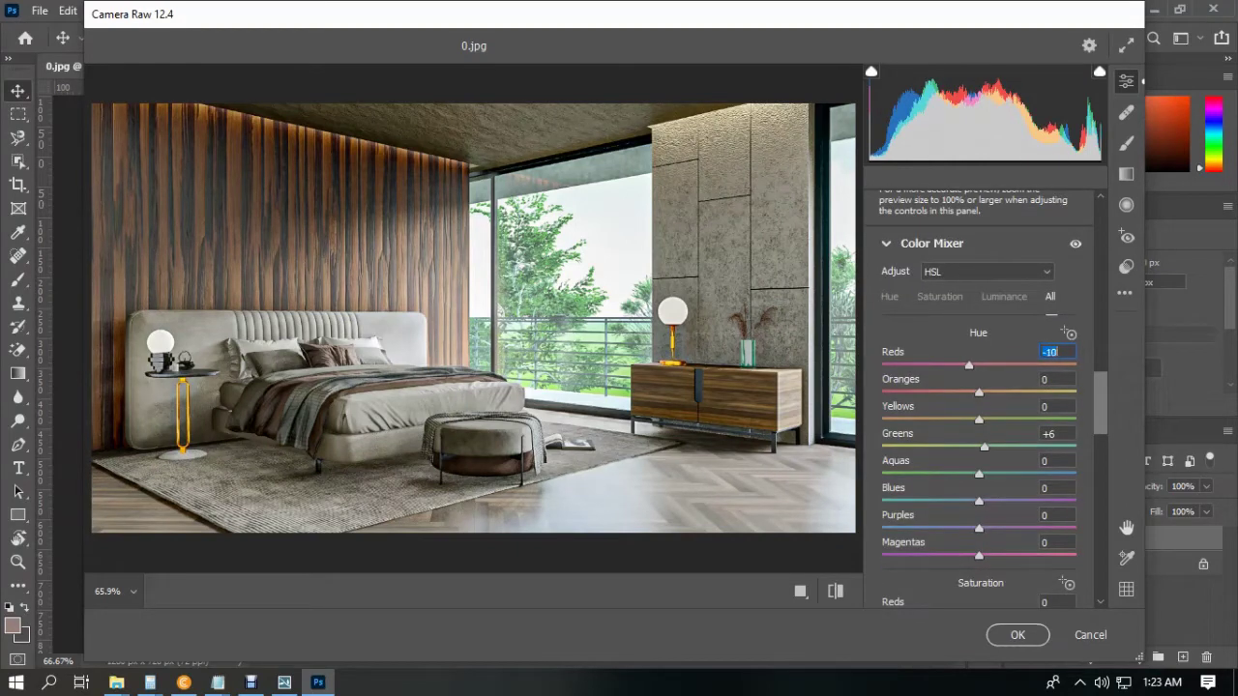
pyautogui.scroll(-5, 978, 386)
pyautogui.scroll(16, 978, 387)
pyautogui.scroll(-3, 978, 387)
pyautogui.scroll(-4, 978, 387)
pyautogui.moveTo(964, 332); pyautogui.dragTo(881, 332)
pyautogui.press('Up')
pyautogui.press('Up')
pyautogui.press('Up')
pyautogui.press('Up')
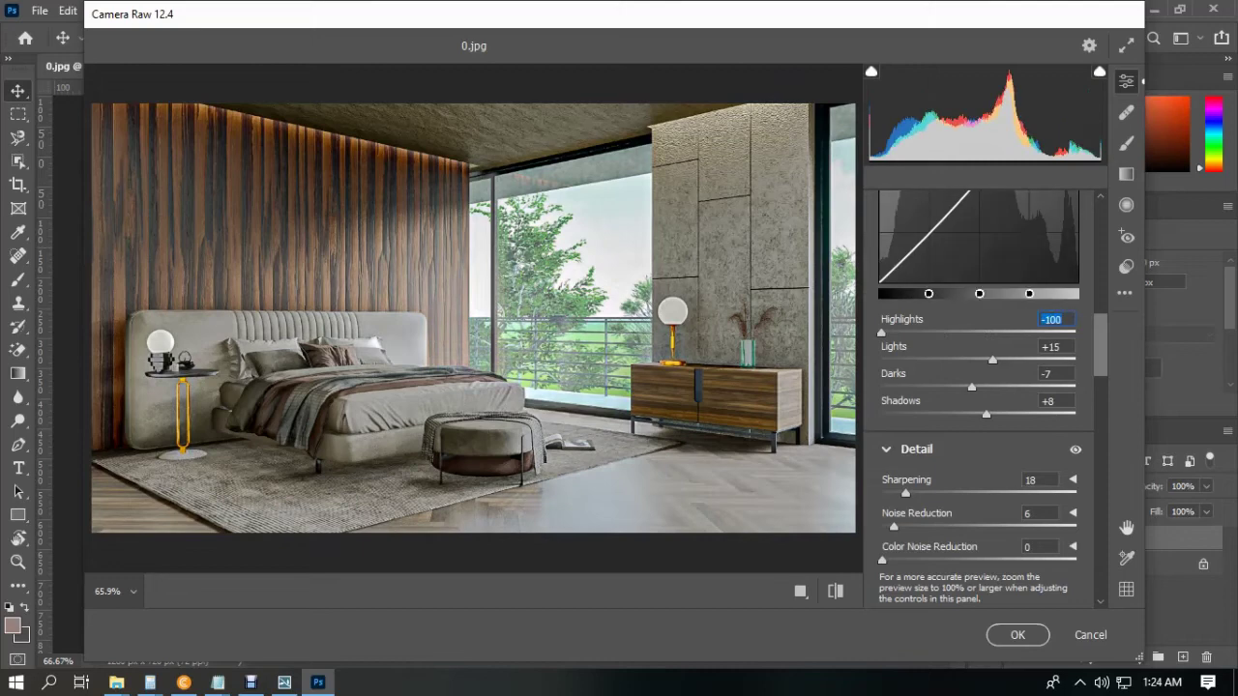
pyautogui.click(1018, 635)
# Step: Reopen the Camera Raw Filter on the smart object layer and set the basic Highlights to -100
pyautogui.click(249, 9)
pyautogui.click(345, 119)
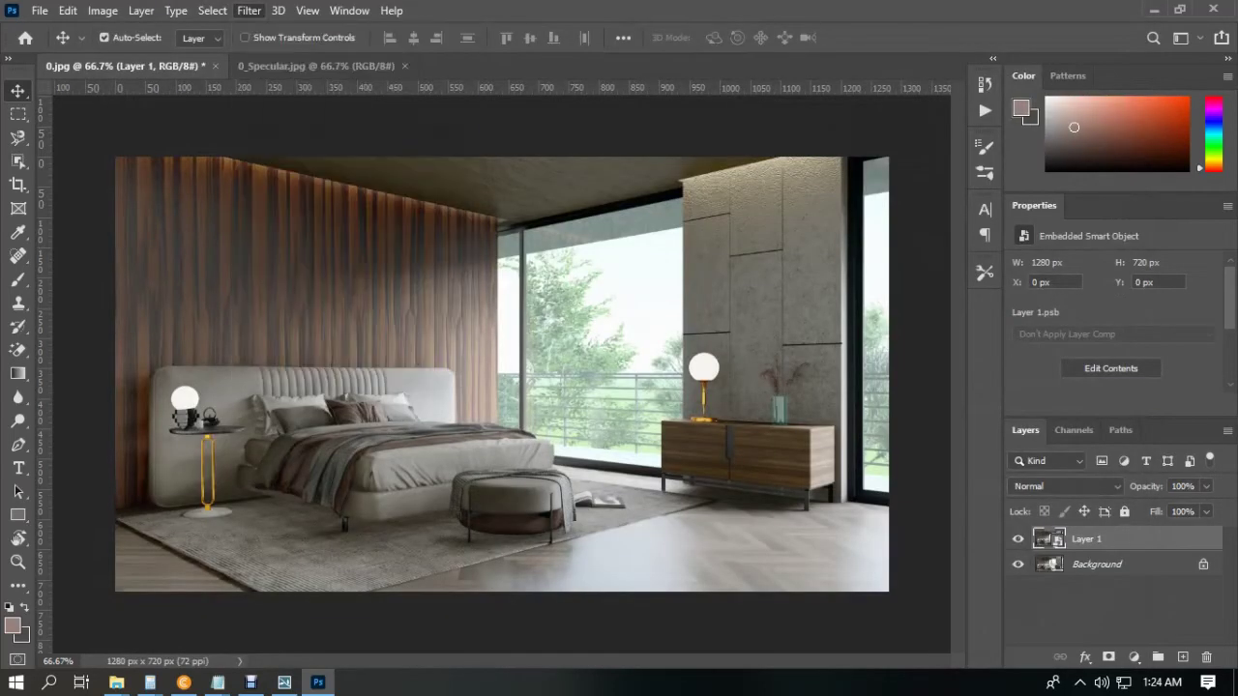
pyautogui.scroll(10, 978, 398)
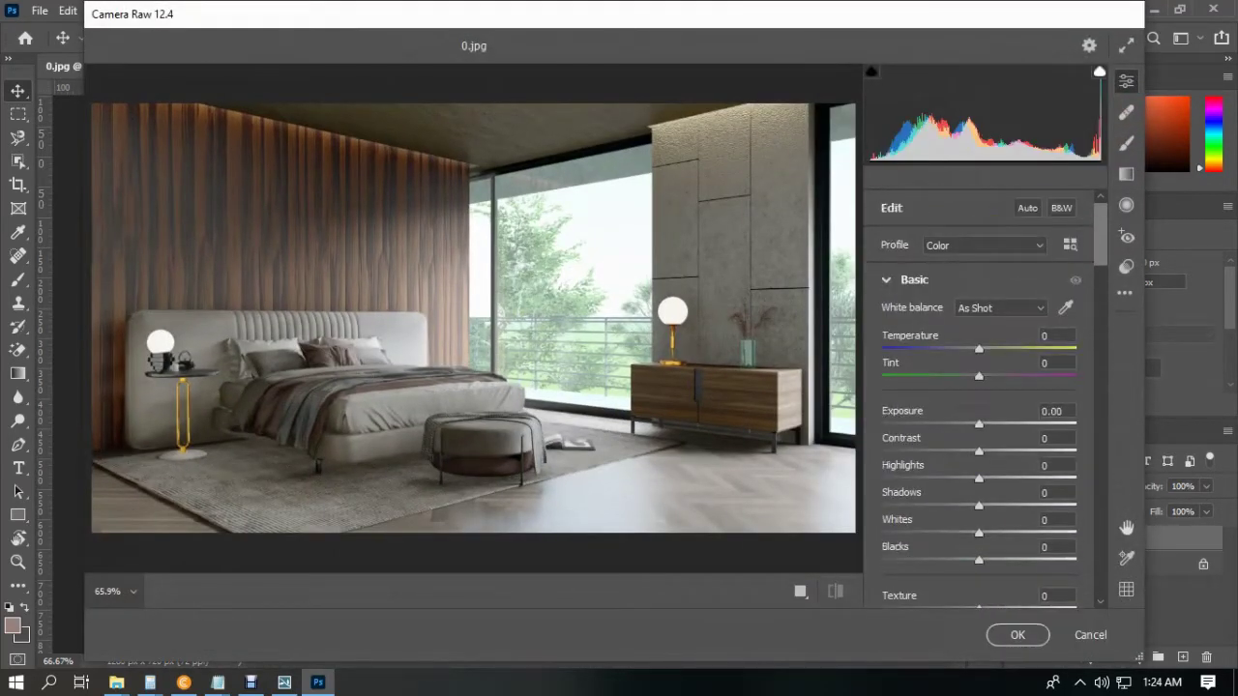
pyautogui.scroll(-2, 978, 398)
pyautogui.moveTo(978, 349); pyautogui.dragTo(882, 348)
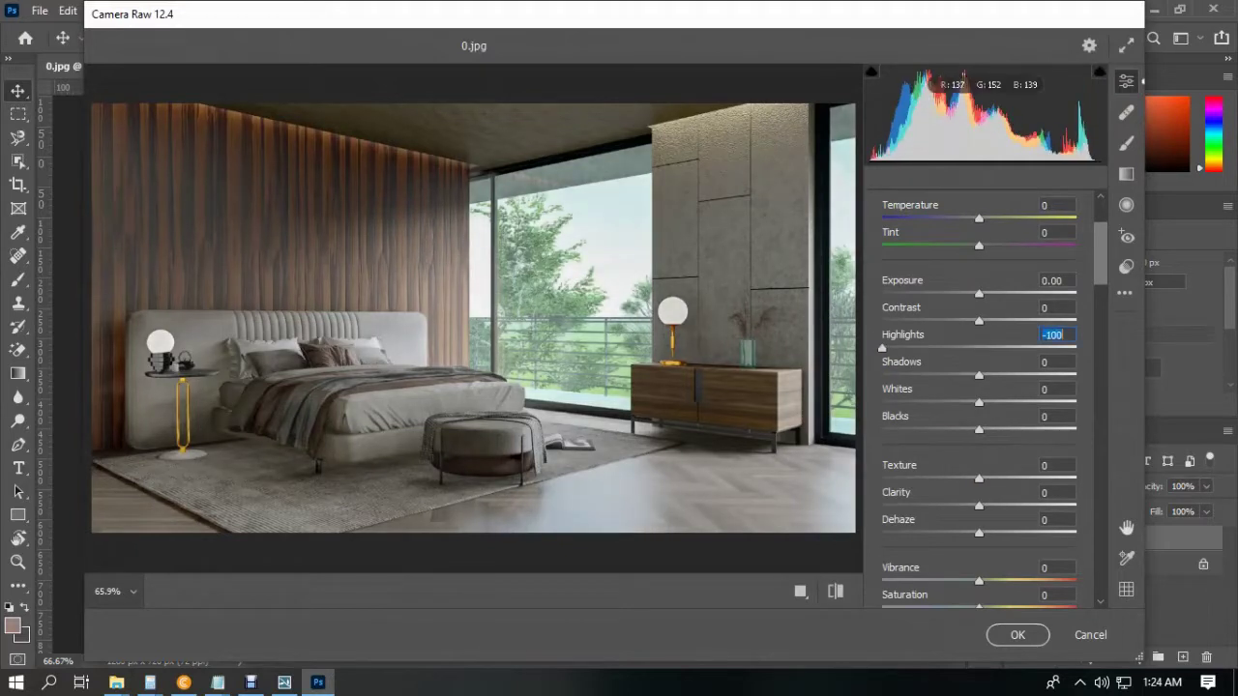
# Step: Set Texture to +36, Clarity to +26 and Dehaze to +29 in the Camera Raw basic adjustments
pyautogui.scroll(-1, 978, 399)
pyautogui.moveTo(978, 435); pyautogui.dragTo(1007, 489)
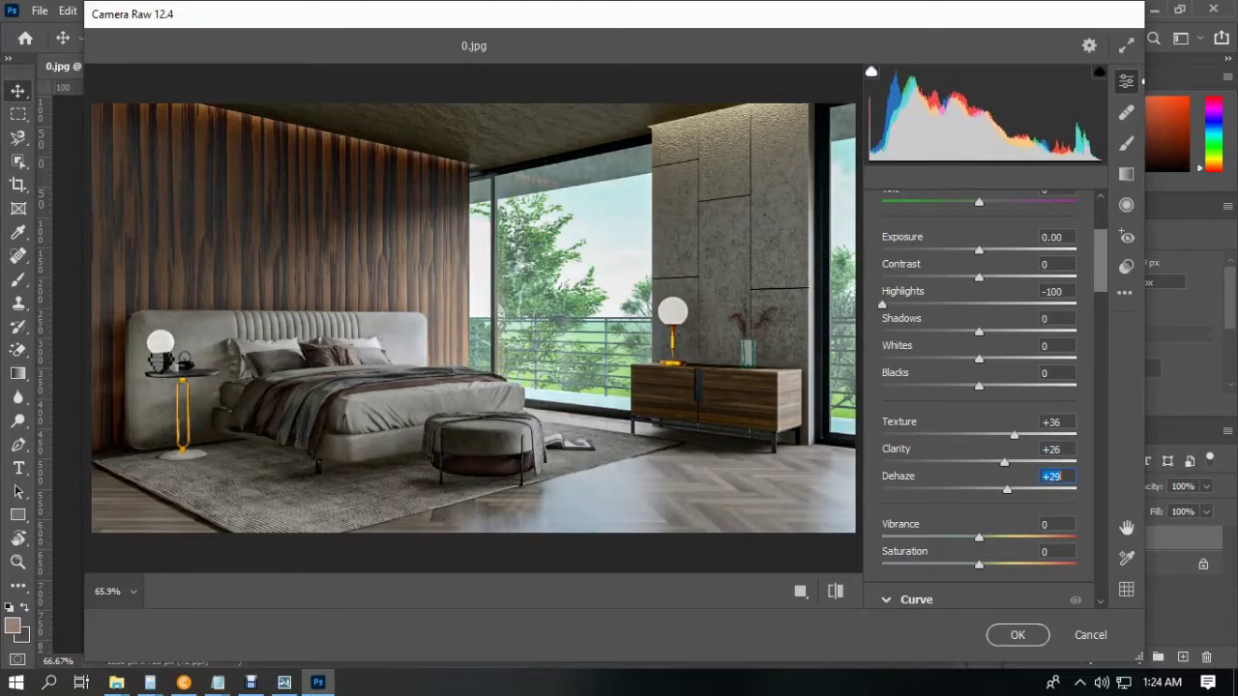
# Step: Set the basic Exposure to -0.40, Contrast to +7, Blacks to +20 and Vibrance to +41
pyautogui.scroll(-1, 982, 386)
pyautogui.click(1052, 329)
pyautogui.write('-37')
pyautogui.moveTo(946, 342); pyautogui.dragTo(985, 364)
pyautogui.scroll(3, 998, 342)
pyautogui.scroll(2, 985, 365)
pyautogui.moveTo(973, 425); pyautogui.dragTo(1030, 407)
pyautogui.scroll(-7, 972, 423)
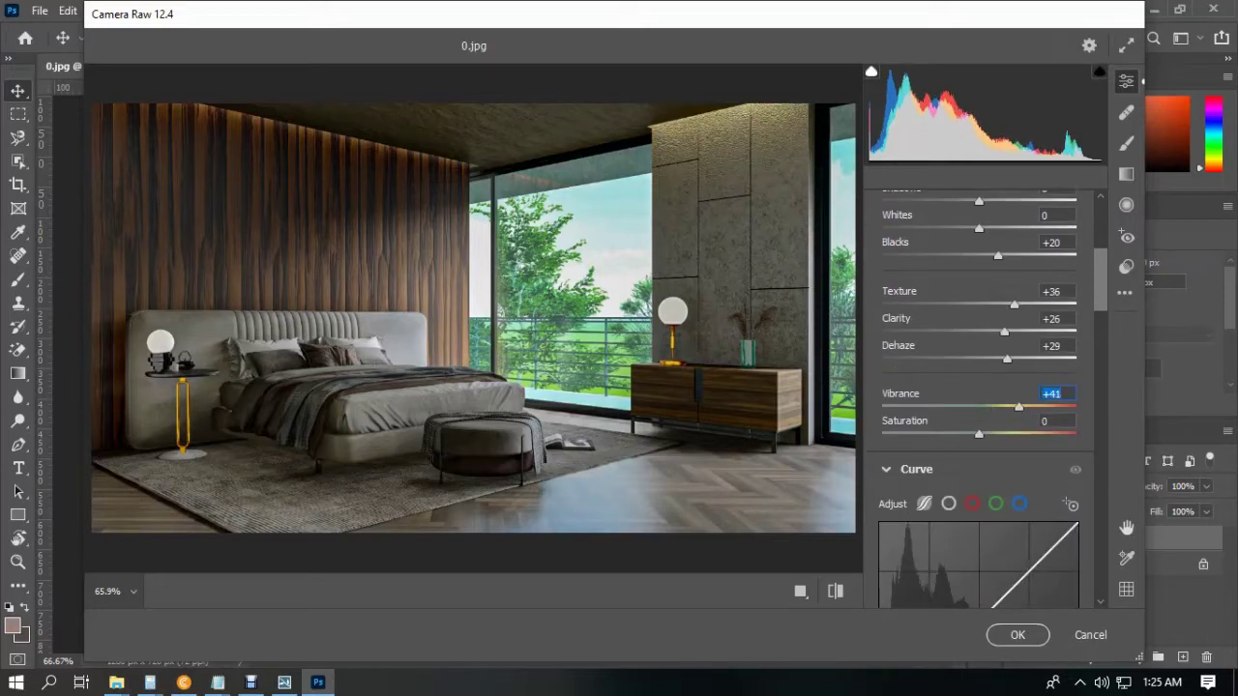
# Step: In the HSL color mixer, set hue to Oranges -21, Yellows -20, Greens -5, and saturation to Oranges +20, Yellows -12, Greens -25
pyautogui.scroll(-12, 982, 387)
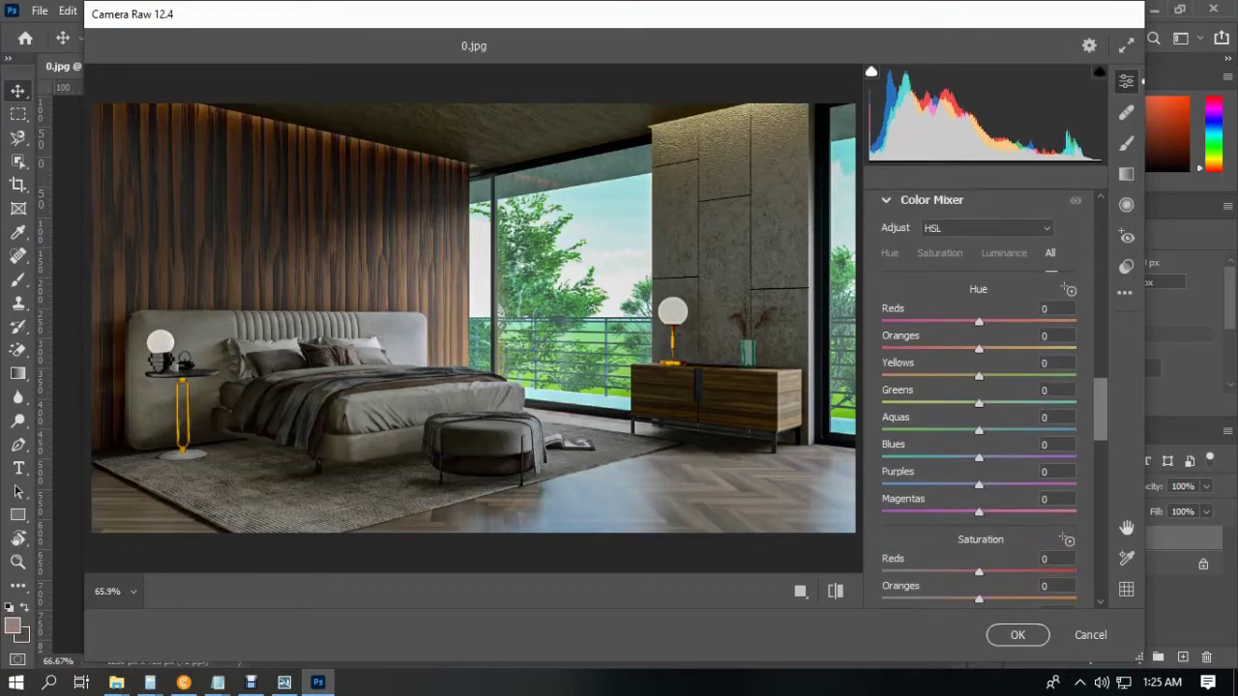
pyautogui.write('0')
pyautogui.press('Return')
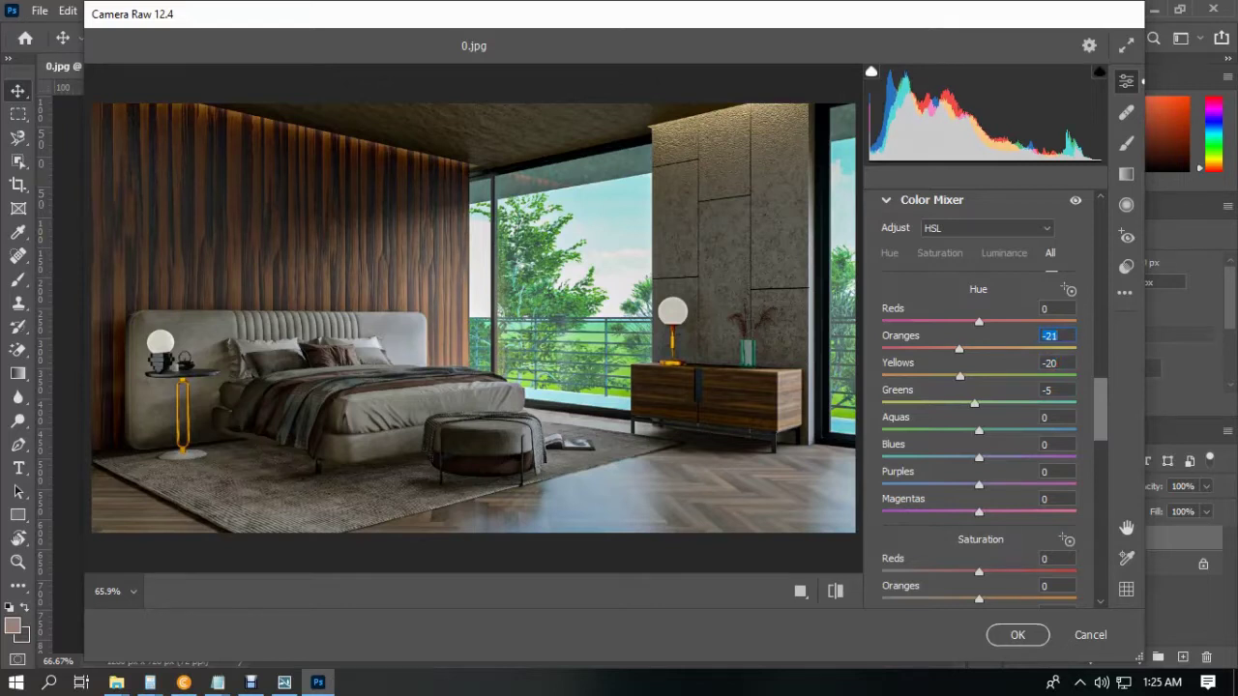
pyautogui.scroll(-2, 981, 387)
pyautogui.moveTo(967, 539); pyautogui.dragTo(923, 540)
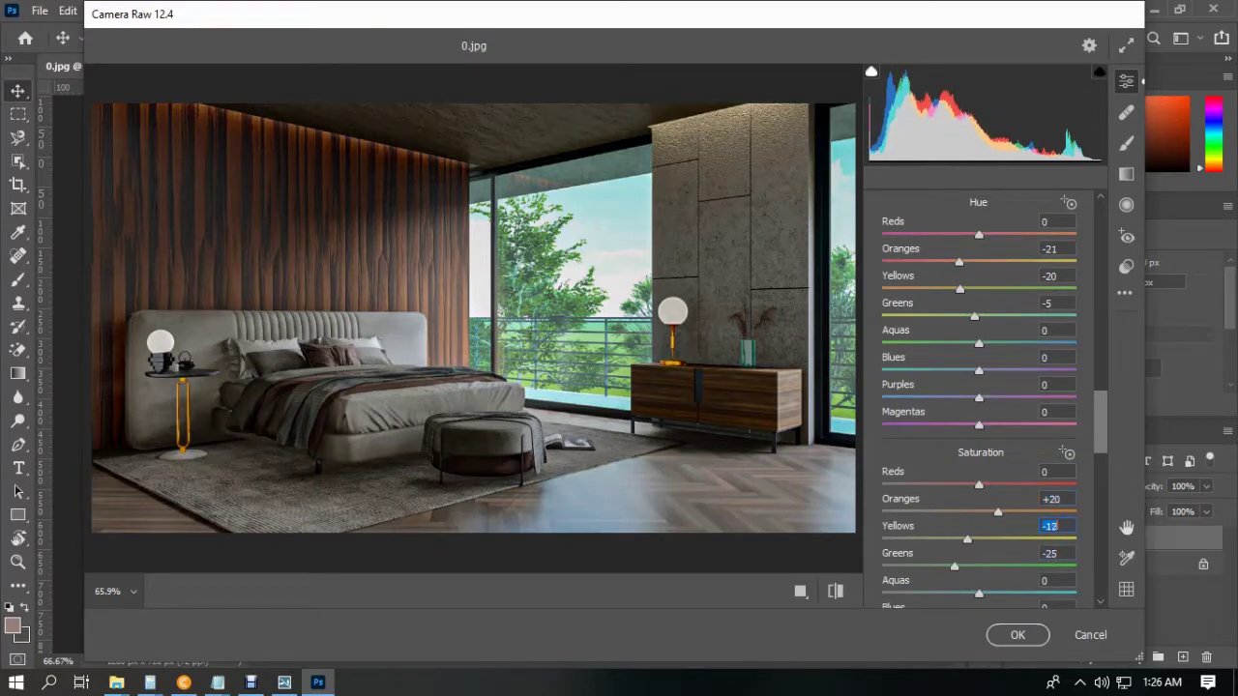
# Step: Set the tone curve's Highlights to -56 and Lights to -14, and raise its Darks slightly above zero
pyautogui.scroll(-6, 978, 399)
pyautogui.scroll(12, 979, 398)
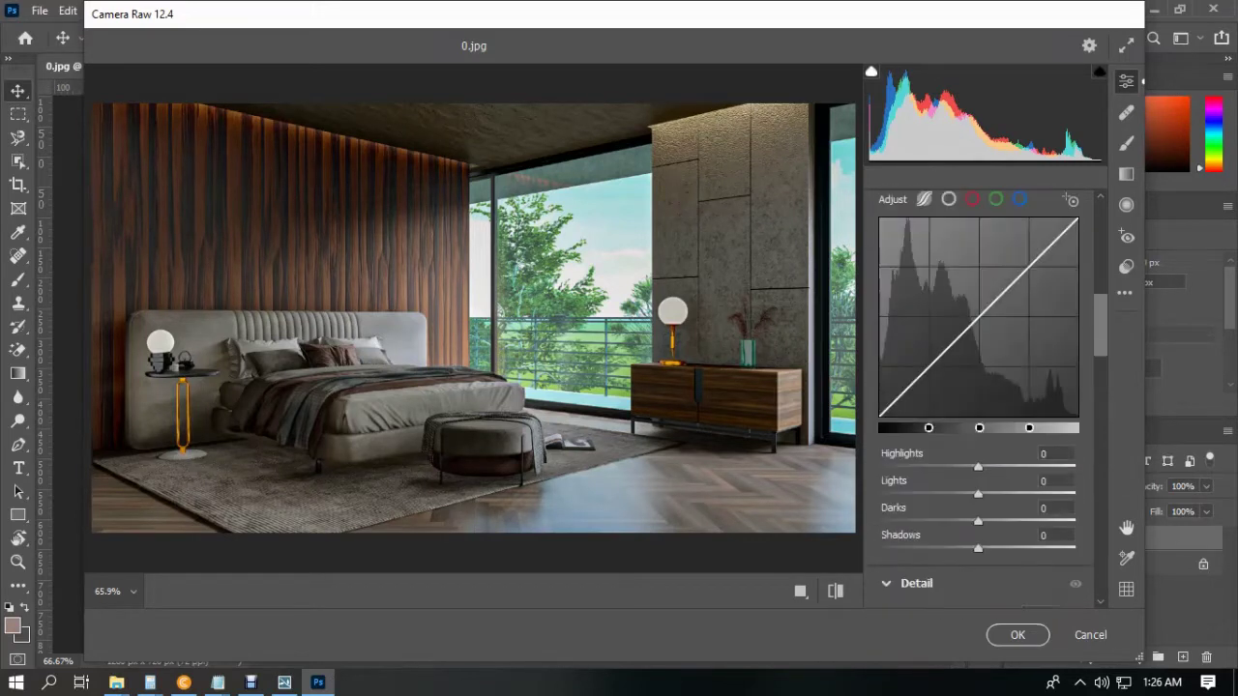
pyautogui.moveTo(977, 467); pyautogui.dragTo(924, 467)
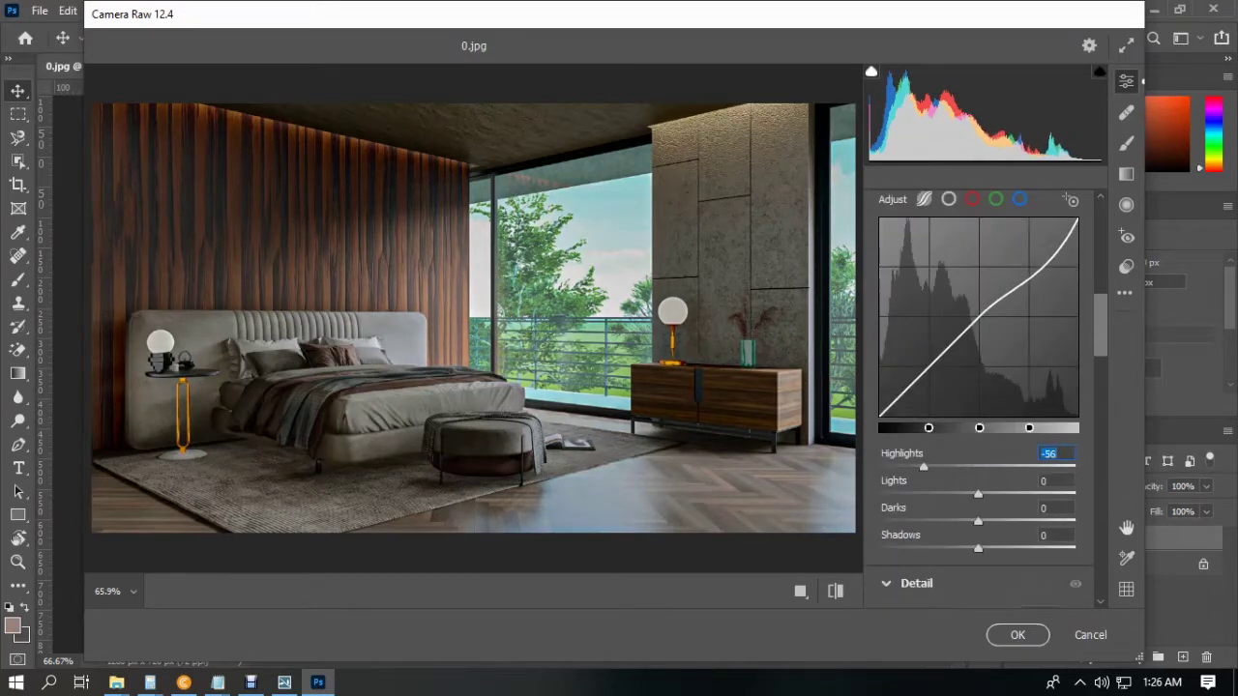
pyautogui.press('Tab')
pyautogui.write('-14')
pyautogui.press('Return')
pyautogui.press('Tab')
pyautogui.write('-10')
pyautogui.press('Return')
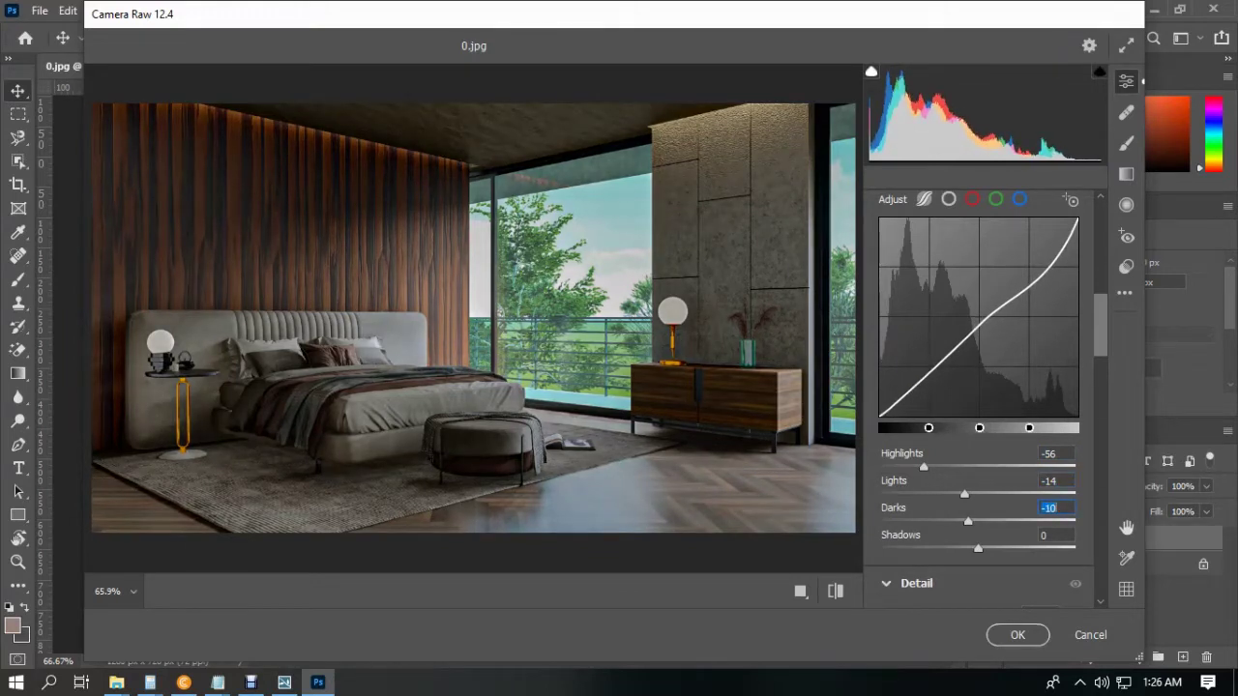
pyautogui.moveTo(968, 521); pyautogui.dragTo(987, 522)
# Step: Correct the white balance with a temperature of +2 and a tint of +3
pyautogui.scroll(6, 987, 521)
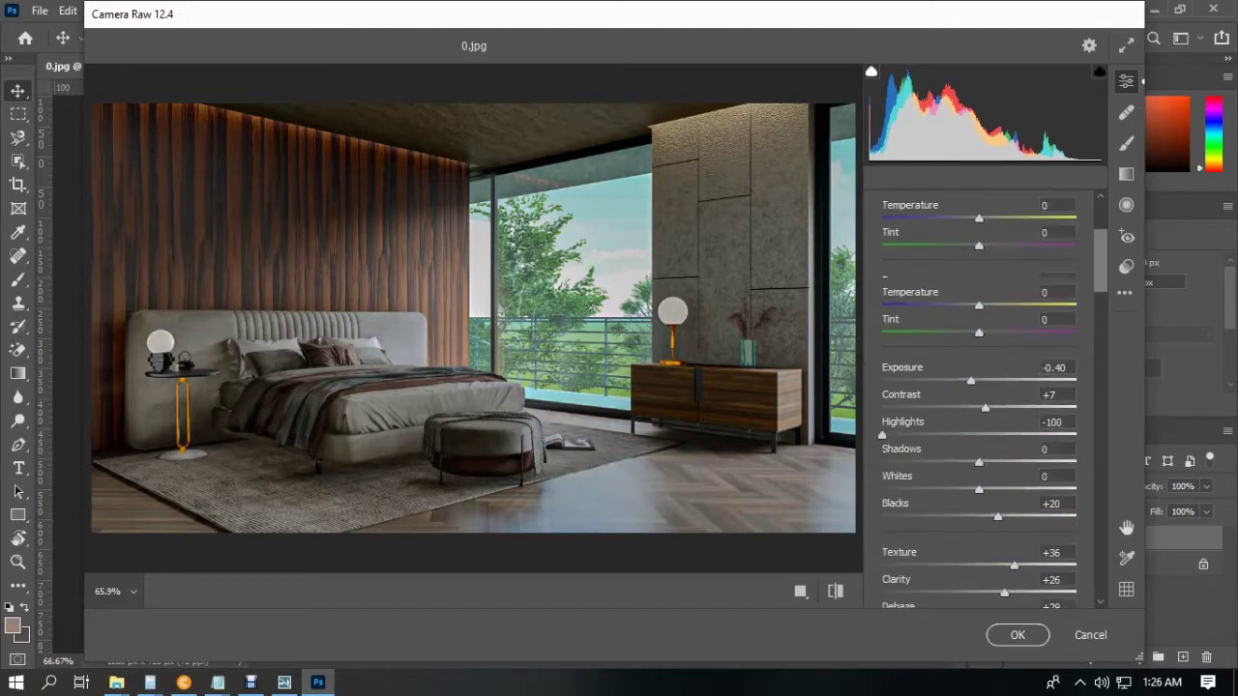
pyautogui.moveTo(979, 349); pyautogui.dragTo(980, 349)
pyautogui.press('Tab')
pyautogui.write('3')
pyautogui.press('Return')
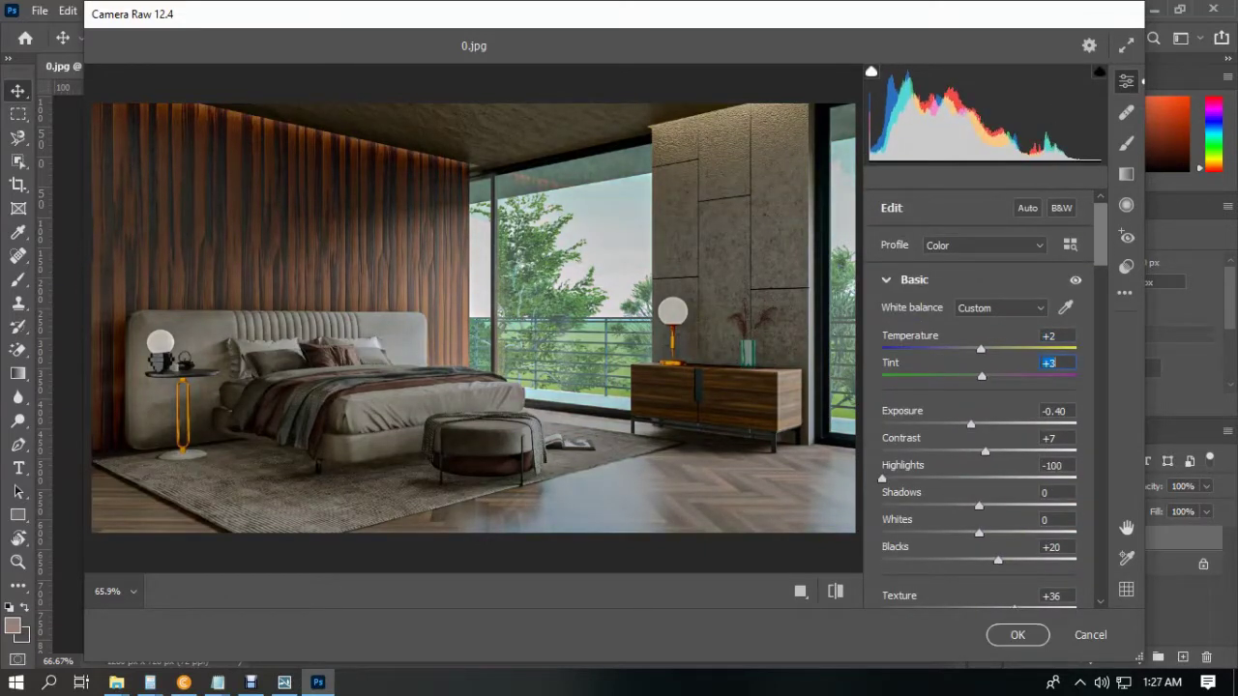
# Step: Set the color mixer's Reds hue to +3 and the Effects vignetting to -9
pyautogui.scroll(-20, 982, 399)
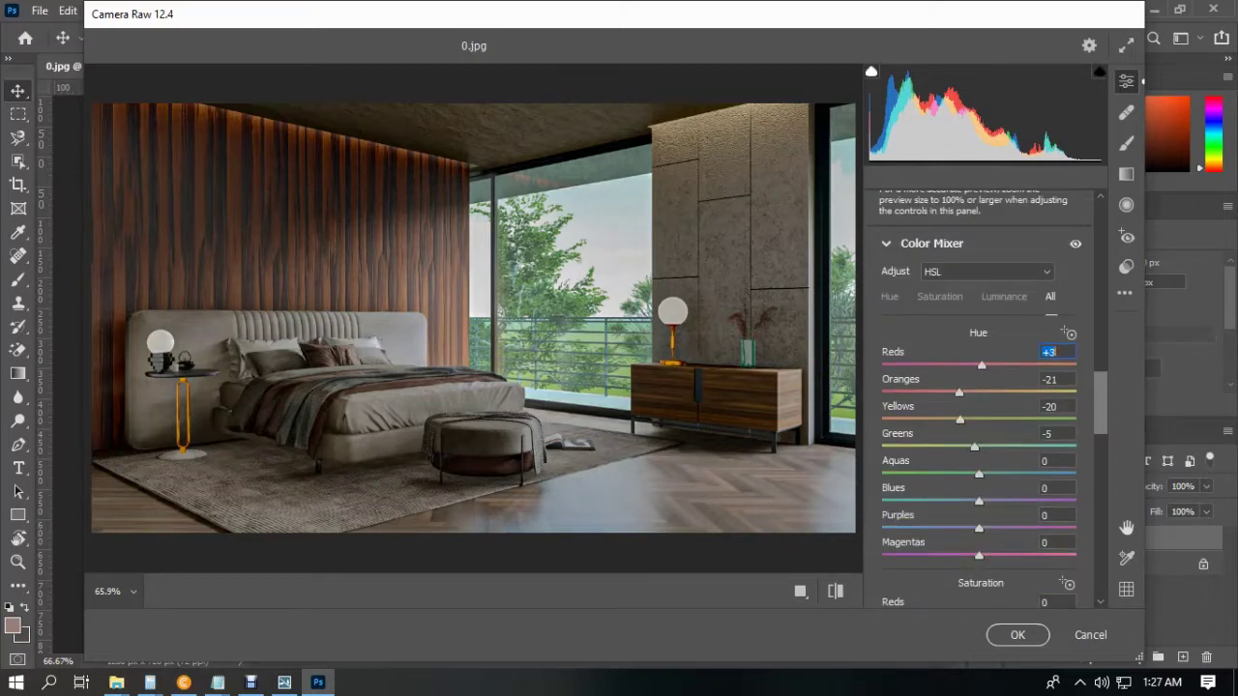
pyautogui.scroll(-15, 981, 399)
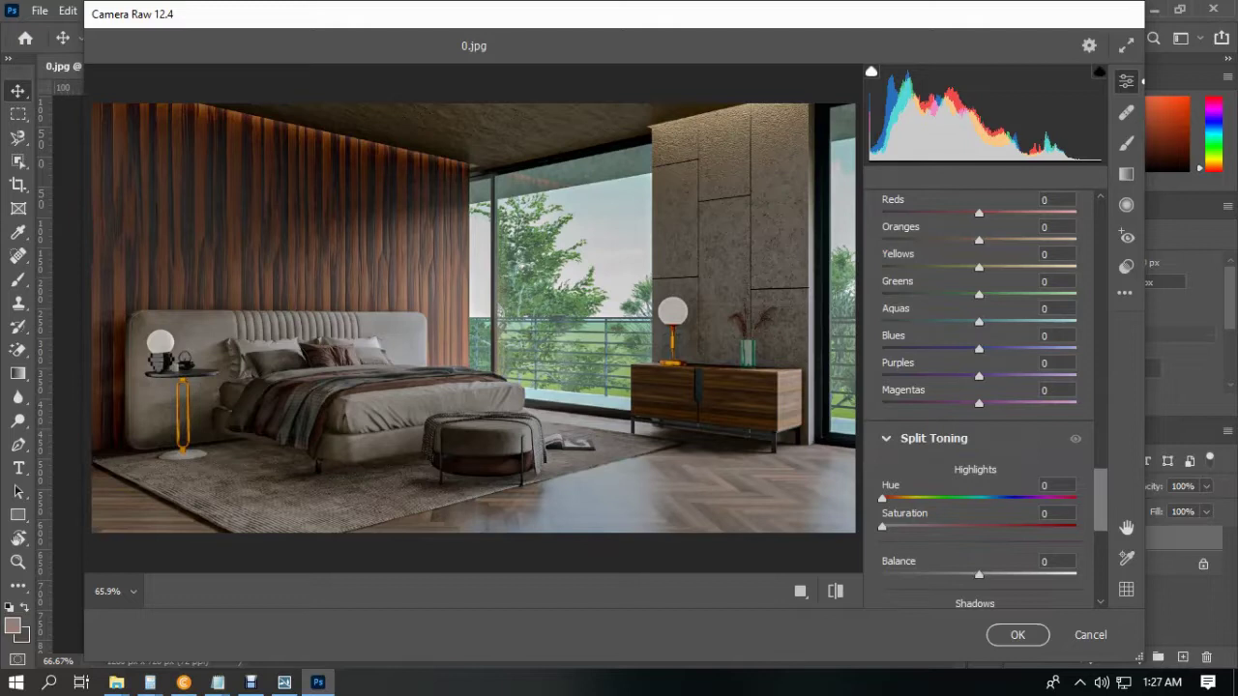
pyautogui.scroll(-2, 979, 409)
pyautogui.moveTo(978, 410)
pyautogui.mouseDown()
pyautogui.moveTo(955, 410)
pyautogui.moveTo(970, 410)
pyautogui.mouseUp()
pyautogui.scroll(-1, 970, 410)
pyautogui.scroll(3, 972, 409)
pyautogui.scroll(-3, 972, 410)
# Step: Save the Camera Raw settings over REALISTIC 0.xmp in the BEDROOM folder on the Desktop and apply the filter
pyautogui.click(1125, 293)
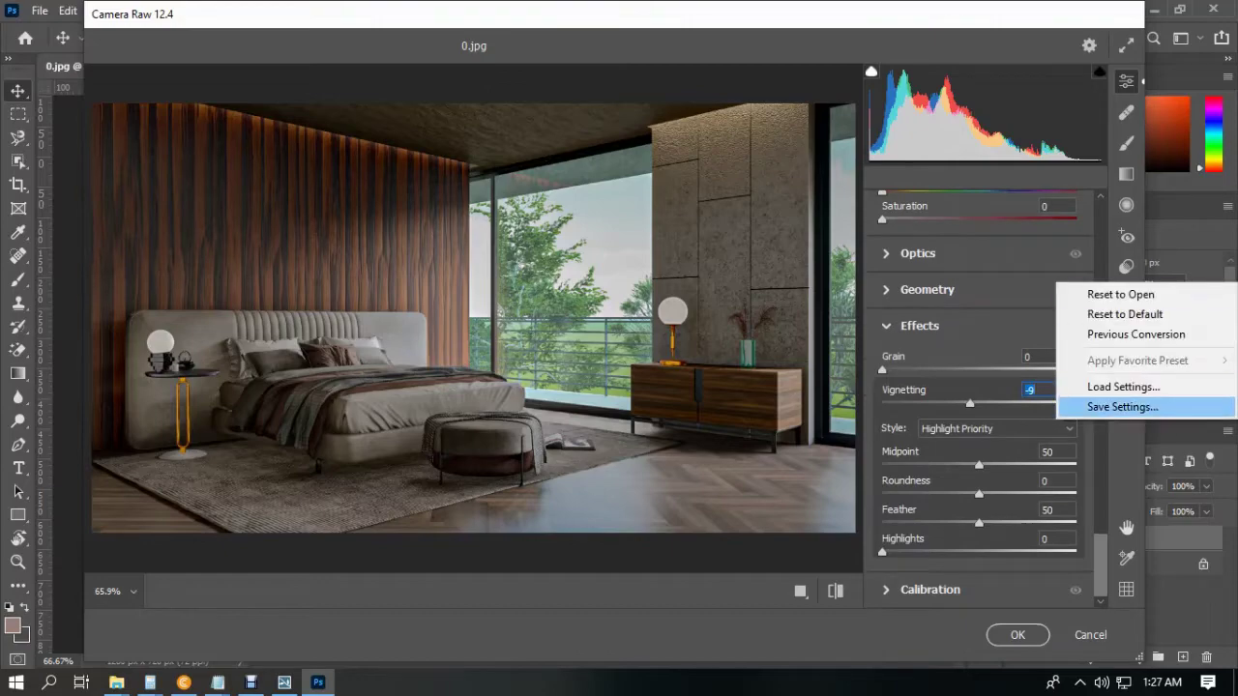
pyautogui.click(1122, 407)
pyautogui.click(822, 89)
pyautogui.click(75, 135)
pyautogui.doubleClick(308, 145)
pyautogui.doubleClick(308, 145)
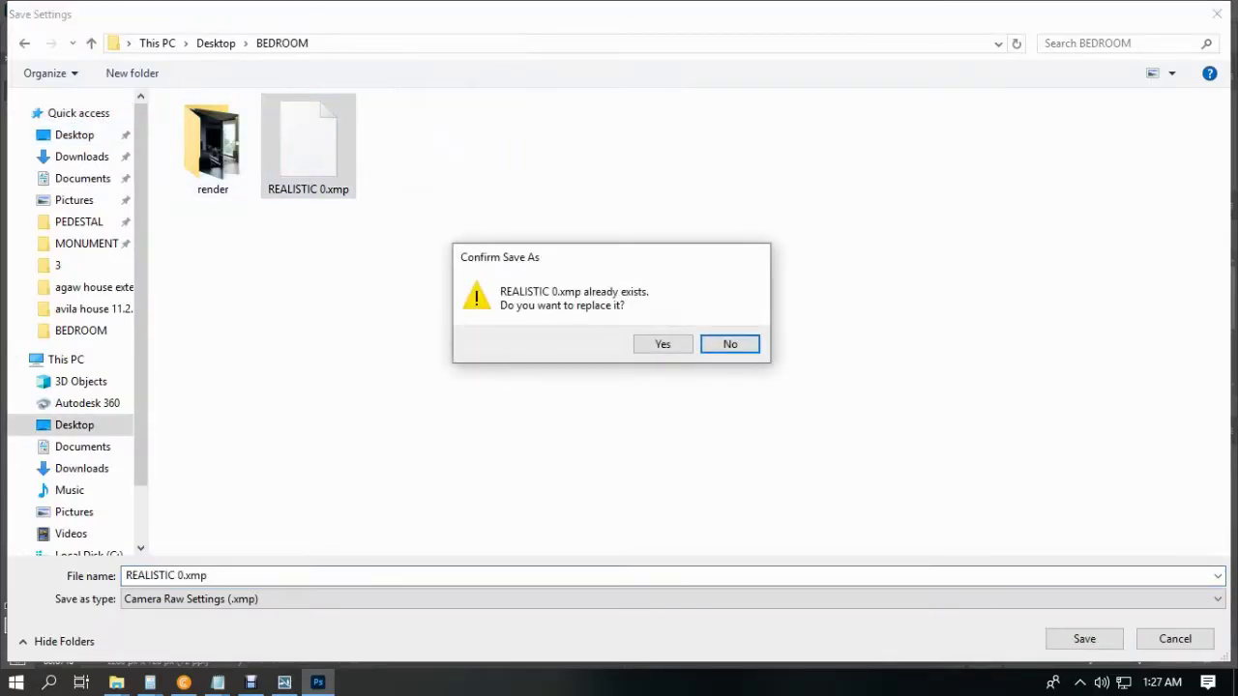
pyautogui.click(663, 344)
pyautogui.click(1016, 632)
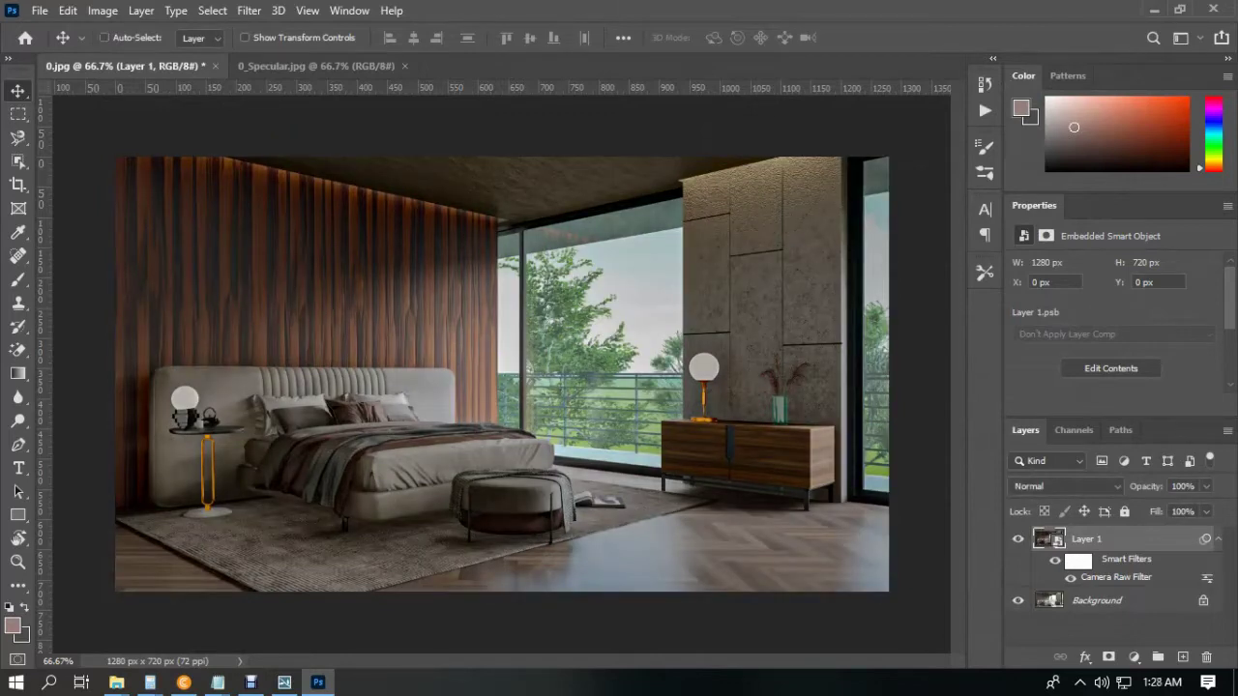
# Step: Flatten the filtered image and merge in a Brightness/Contrast adjustment with brightness 18 and contrast -5
pyautogui.rightClick(1148, 538)
pyautogui.click(928, 586)
pyautogui.click(1133, 656)
pyautogui.click(1154, 388)
pyautogui.moveTo(1113, 317); pyautogui.dragTo(1124, 316)
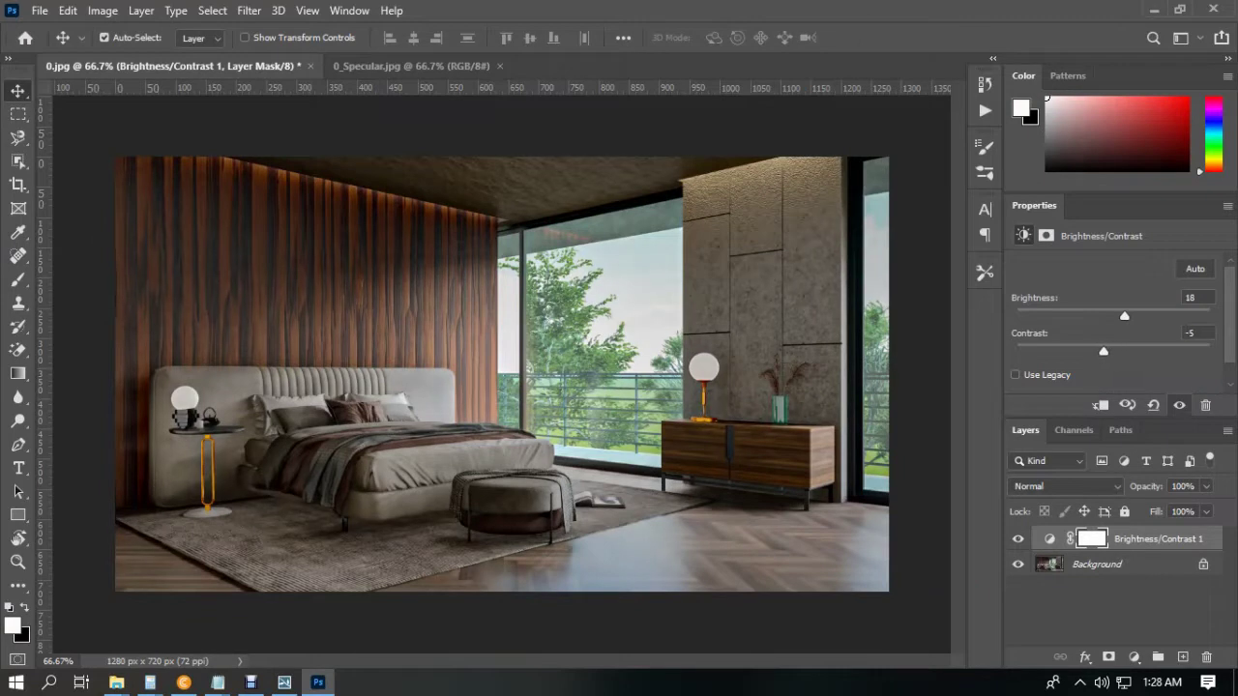
pyautogui.rightClick(1150, 539)
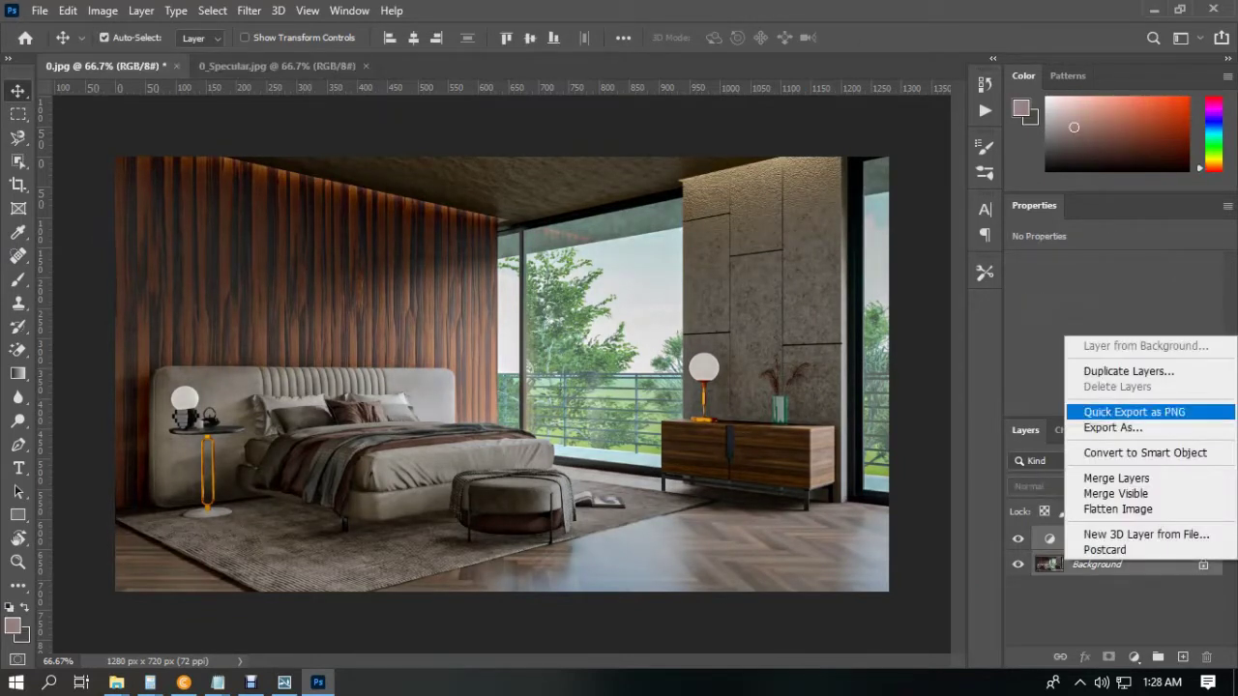
pyautogui.click(1122, 508)
# Step: Add an Exposure adjustment with exposure +0.34, offset 0 and gamma correction 0.90, and flatten the image
pyautogui.click(1134, 656)
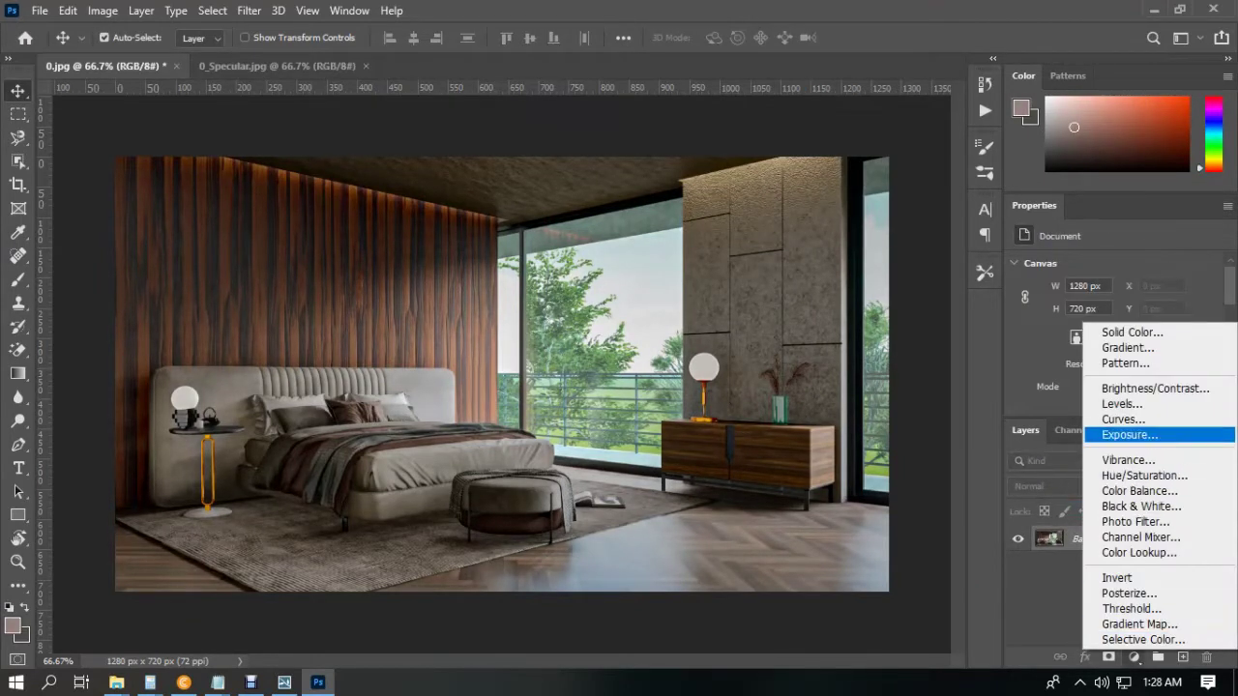
pyautogui.click(1130, 434)
pyautogui.moveTo(1113, 310); pyautogui.dragTo(1114, 345)
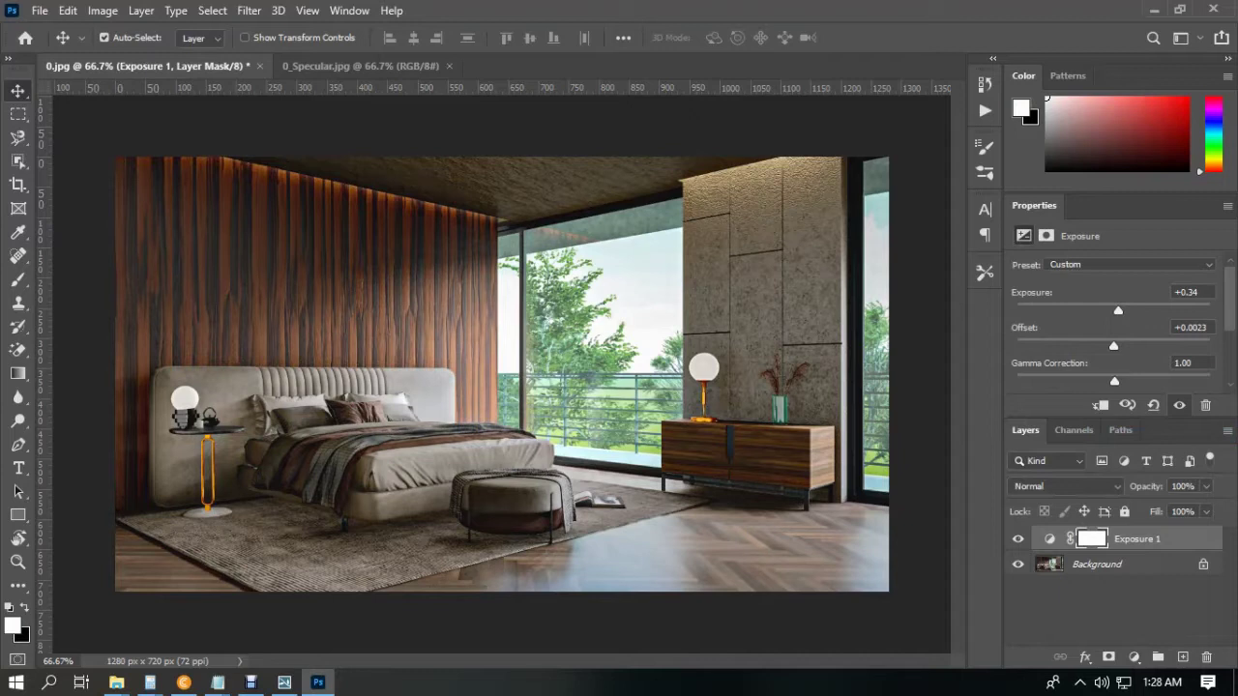
pyautogui.write('0')
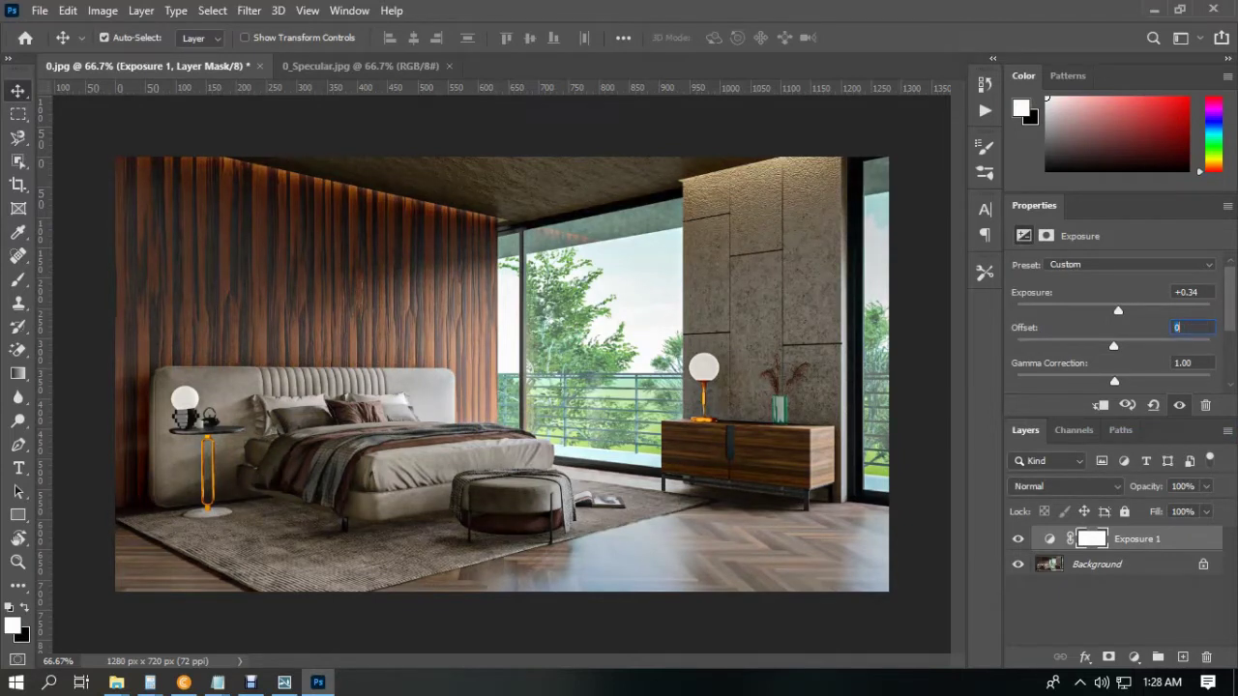
pyautogui.moveTo(1114, 380); pyautogui.dragTo(1122, 380)
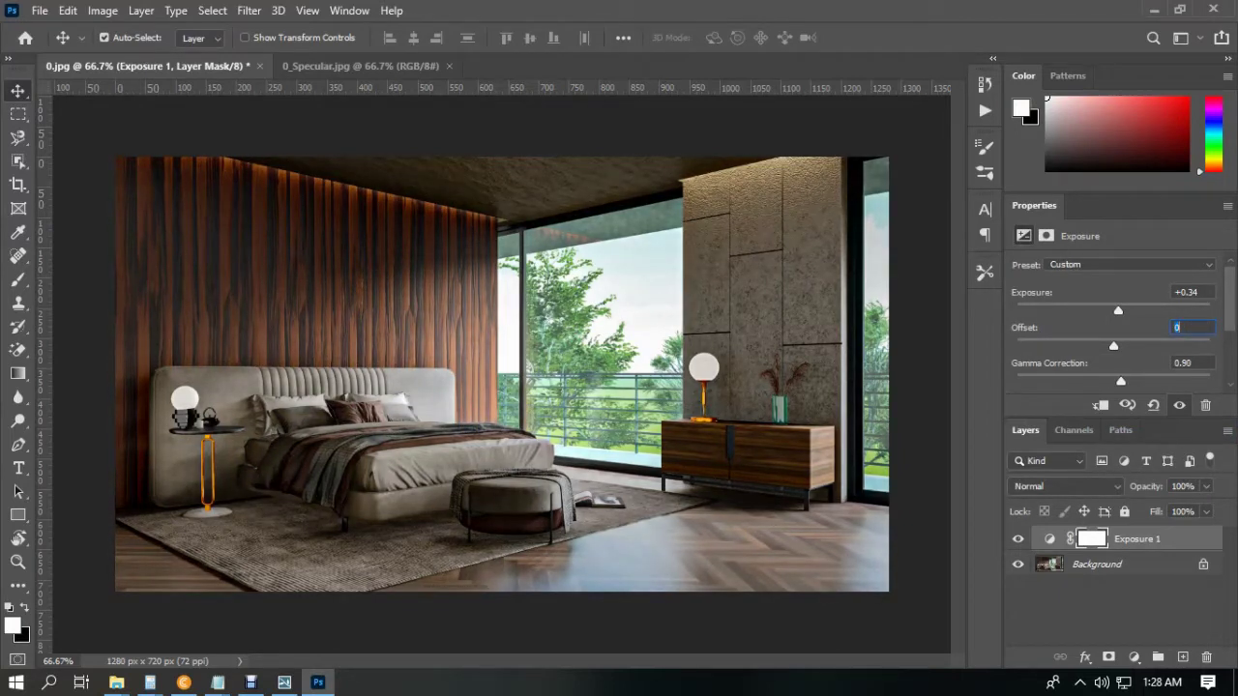
pyautogui.click(1096, 564)
pyautogui.rightClick(1096, 564)
pyautogui.click(1119, 506)
# Step: Add a Vibrance adjustment with vibrance +3, fine-tune its saturation, and merge it into the background
pyautogui.click(1134, 656)
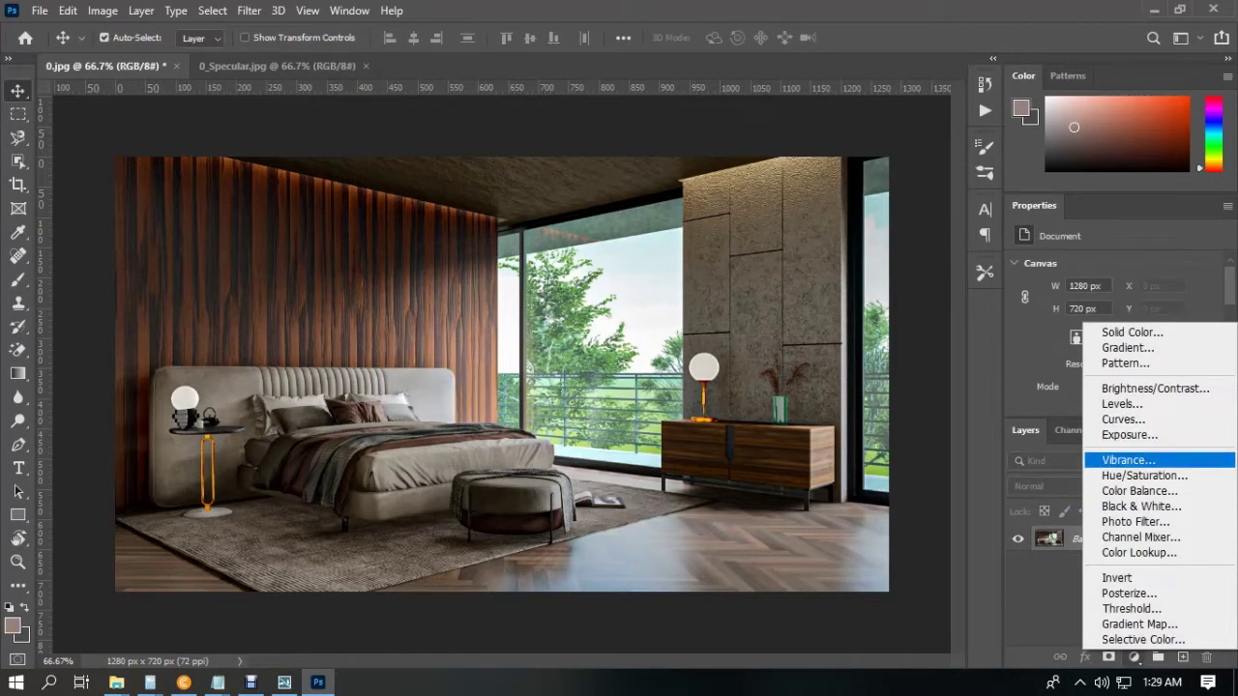
pyautogui.click(1126, 460)
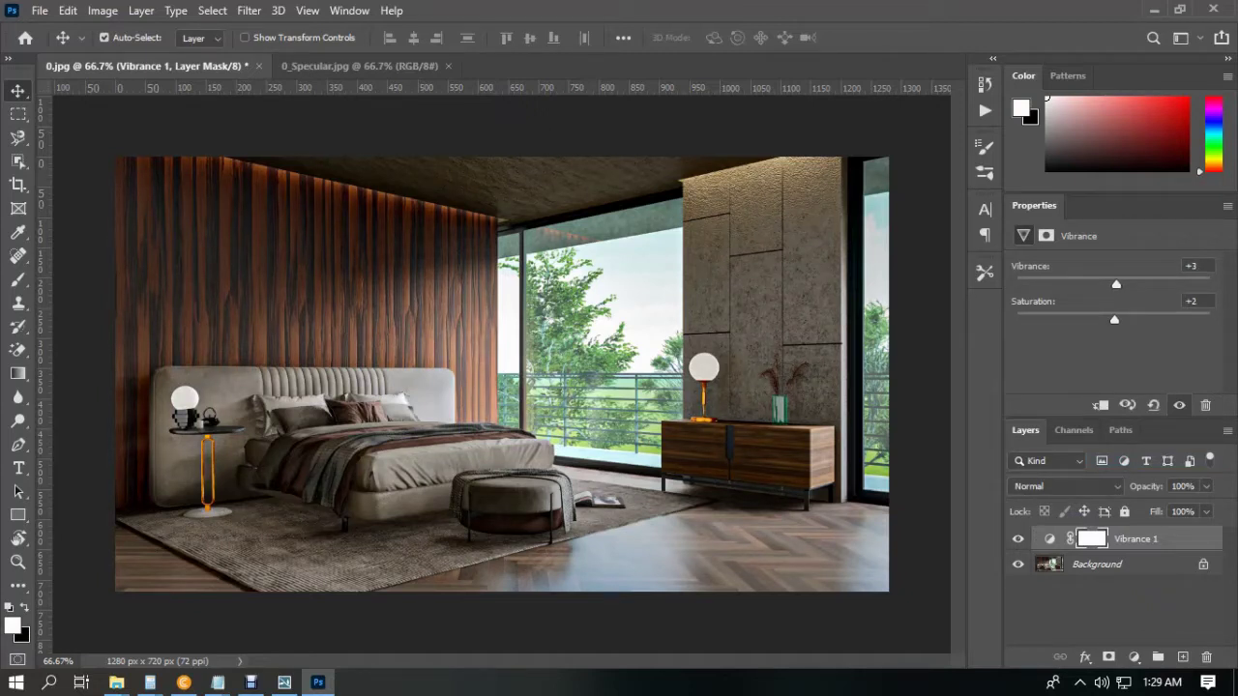
pyautogui.moveTo(1111, 319); pyautogui.dragTo(1082, 319)
pyautogui.hotkey('ctrl', 'e')
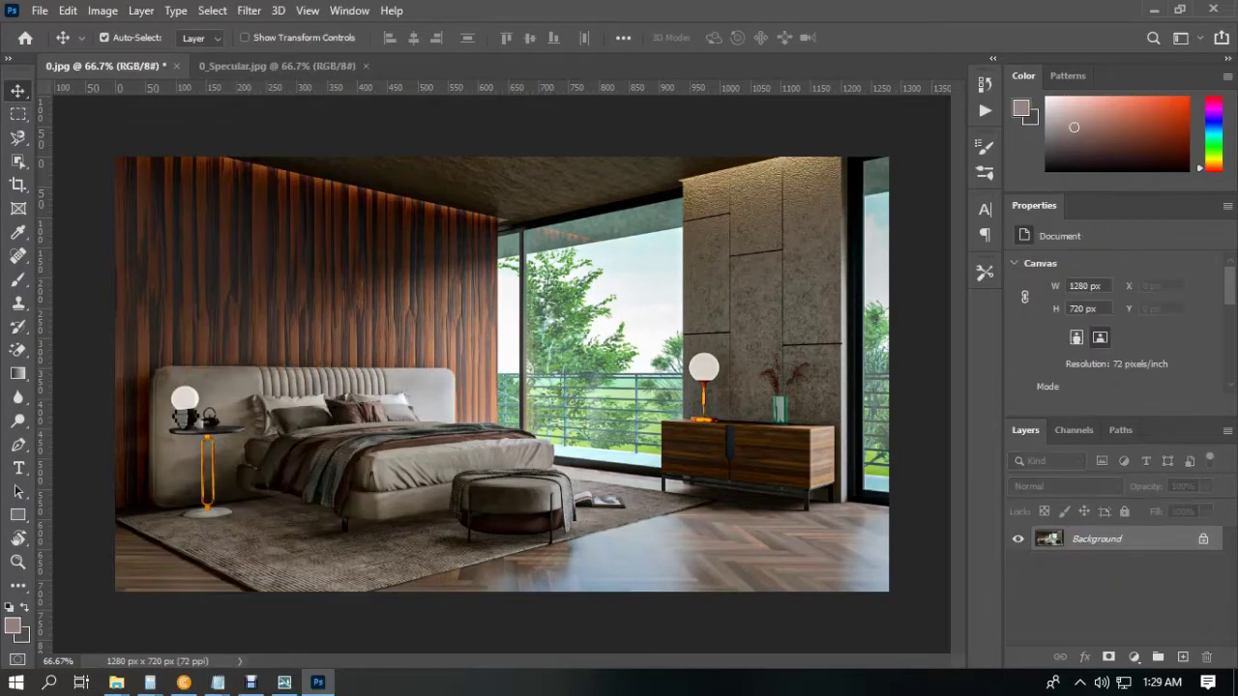
# Step: Save a JPEG copy named bed on the Desktop at maximum quality 12
pyautogui.hotkey('ctrl', 'alt', 's')
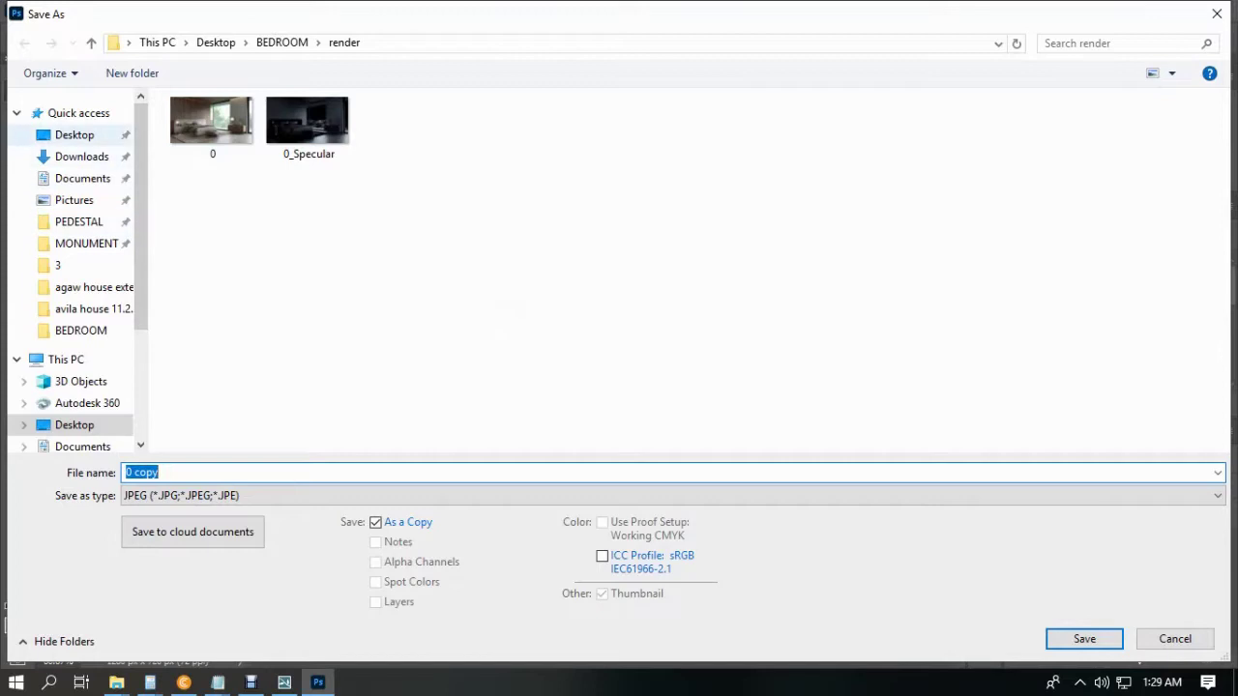
pyautogui.click(74, 135)
pyautogui.write('bed')
pyautogui.hotkey('ctrl', 'z')
pyautogui.click(74, 135)
pyautogui.click(142, 472)
pyautogui.write('bed')
pyautogui.press('Escape')
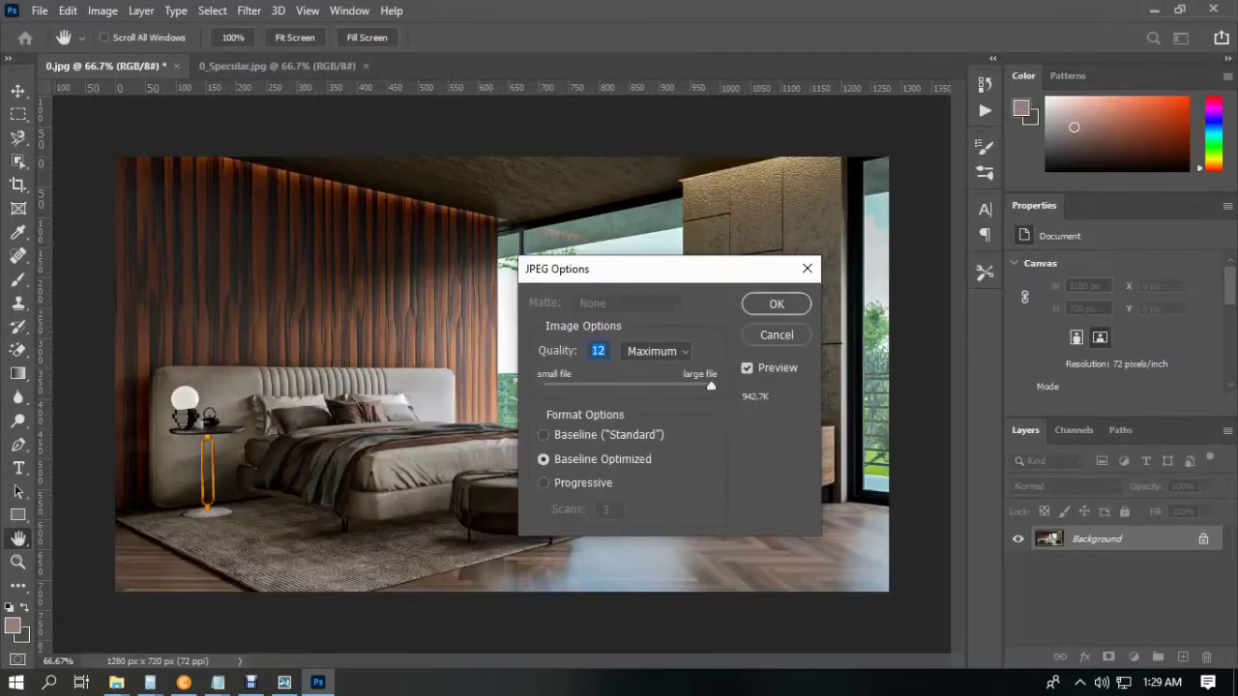
pyautogui.press('Return')
# Step: Sharpen the image with a Sharpen filter and save it over the bed JPEG on the Desktop
pyautogui.click(249, 10)
pyautogui.click(270, 153)
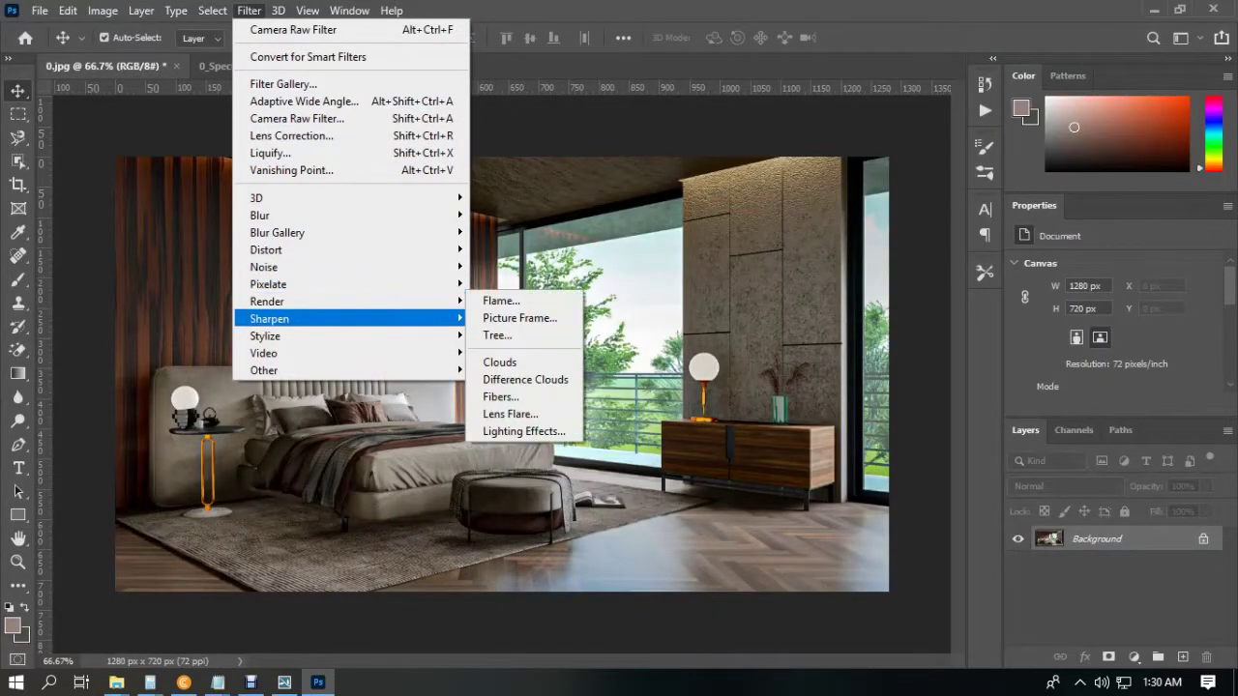
pyautogui.click(512, 407)
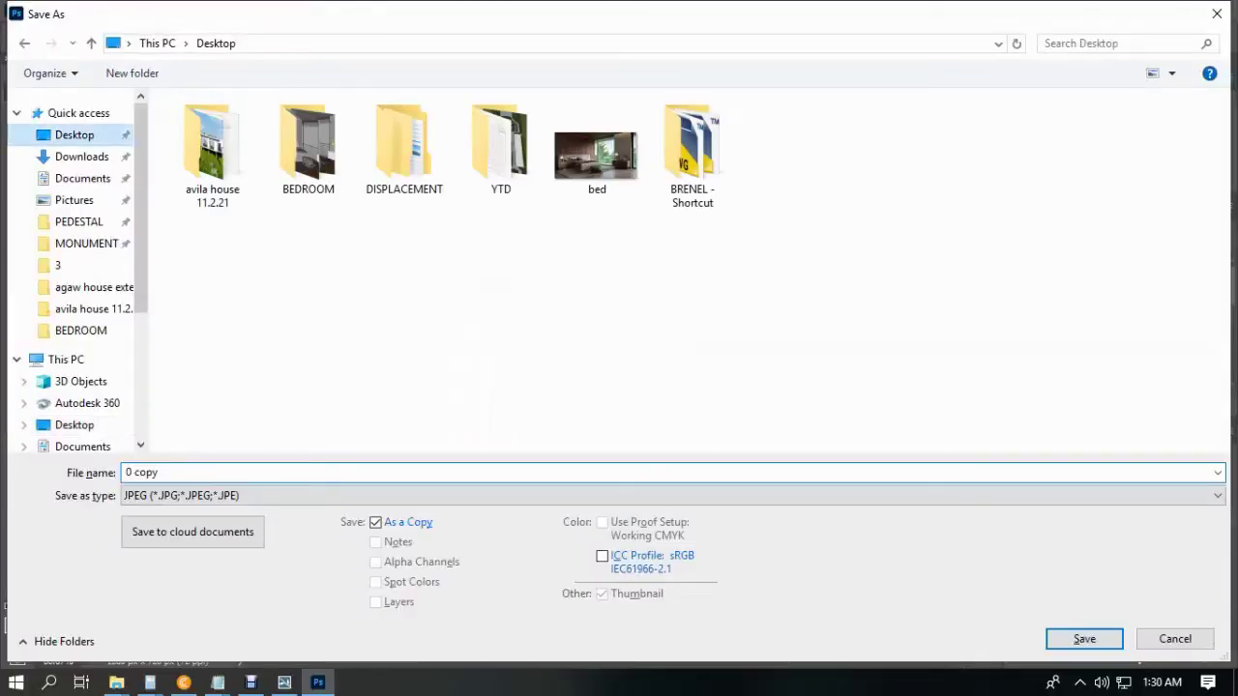
pyautogui.click(596, 145)
pyautogui.press('Return')
pyautogui.click(648, 342)
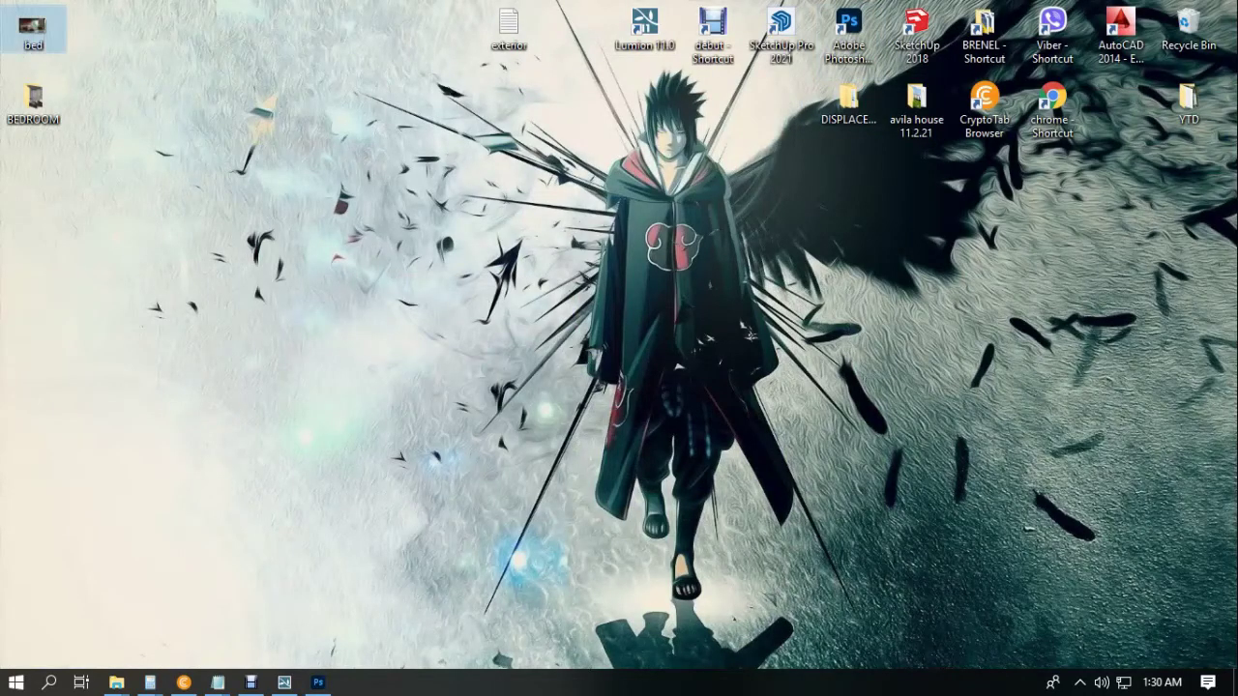
# Step: Open the saved bed image from the desktop and view it full screen
pyautogui.doubleClick(33, 31)
pyautogui.click(618, 655)
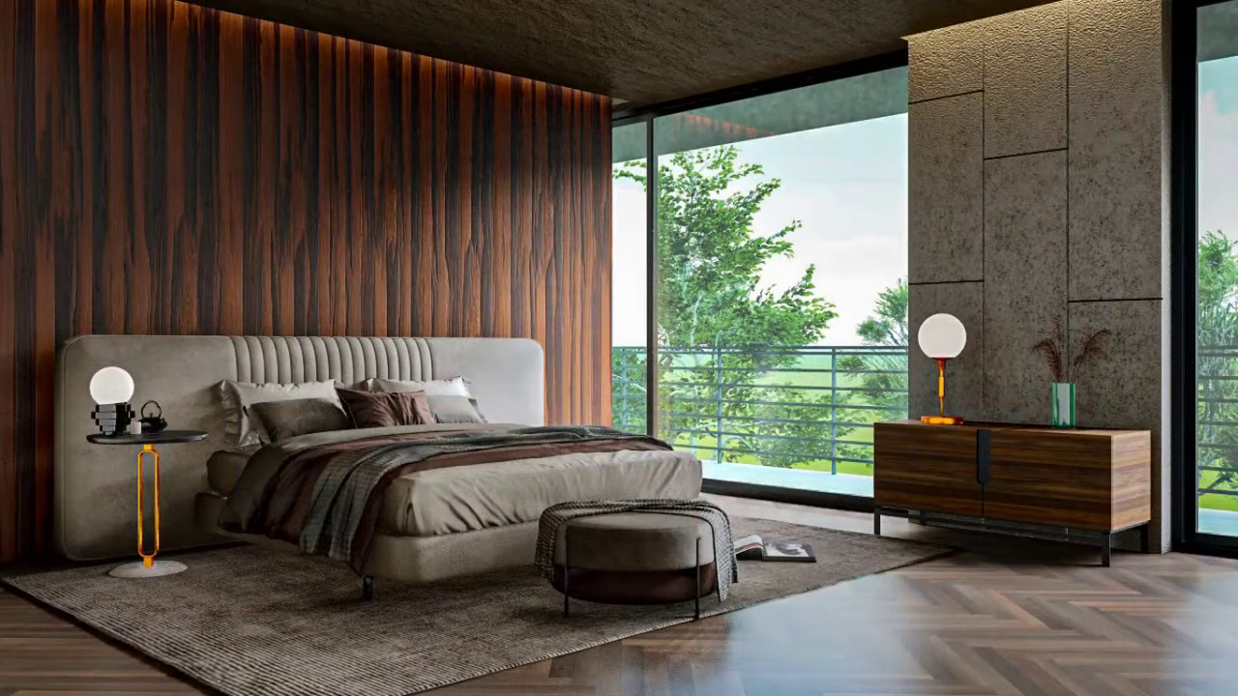